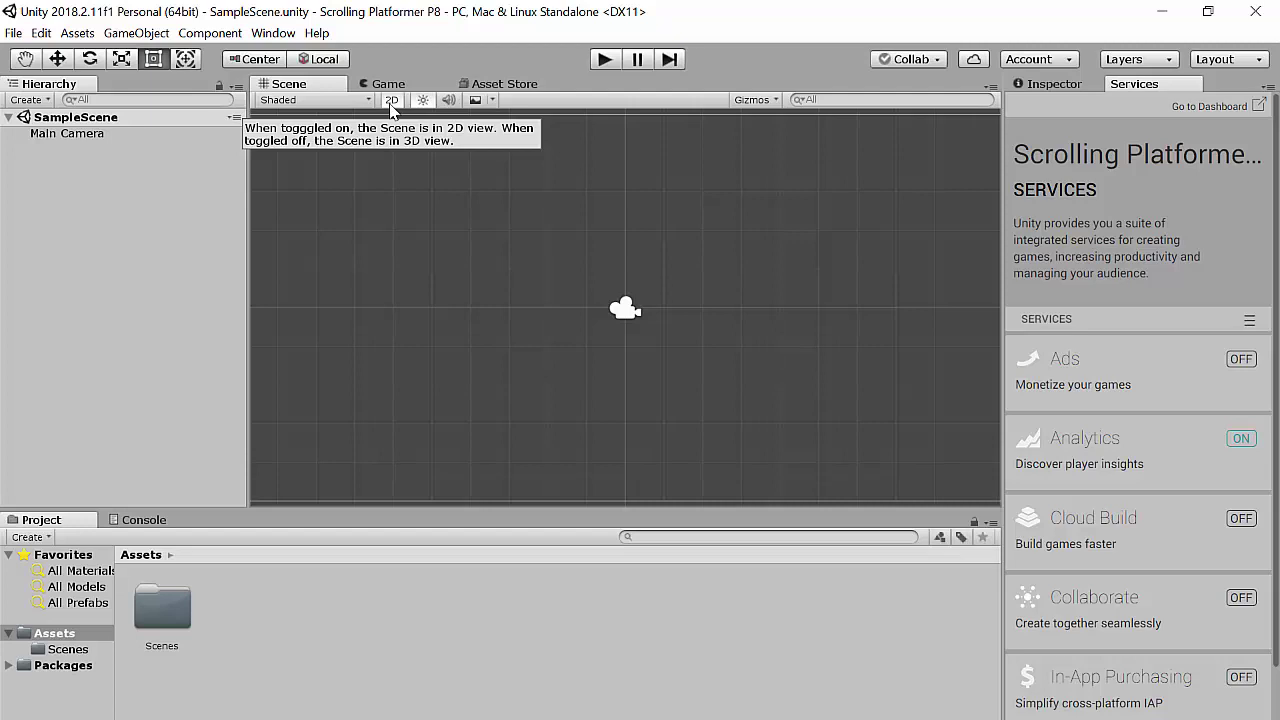
Toggle the scene view to 3D and back to 2D, and switch the editor layout to 2 by 3
{"action": "left_click", "coordinate": [390, 102]}
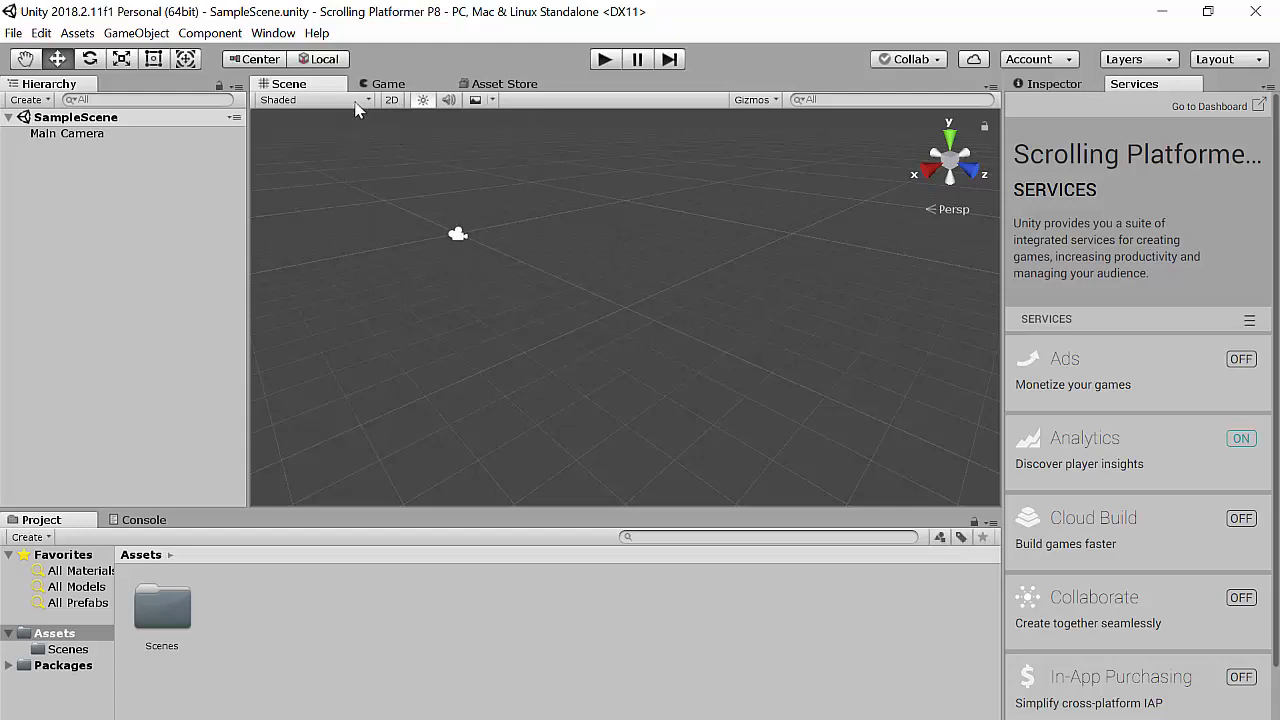
{"action": "left_click", "coordinate": [391, 101]}
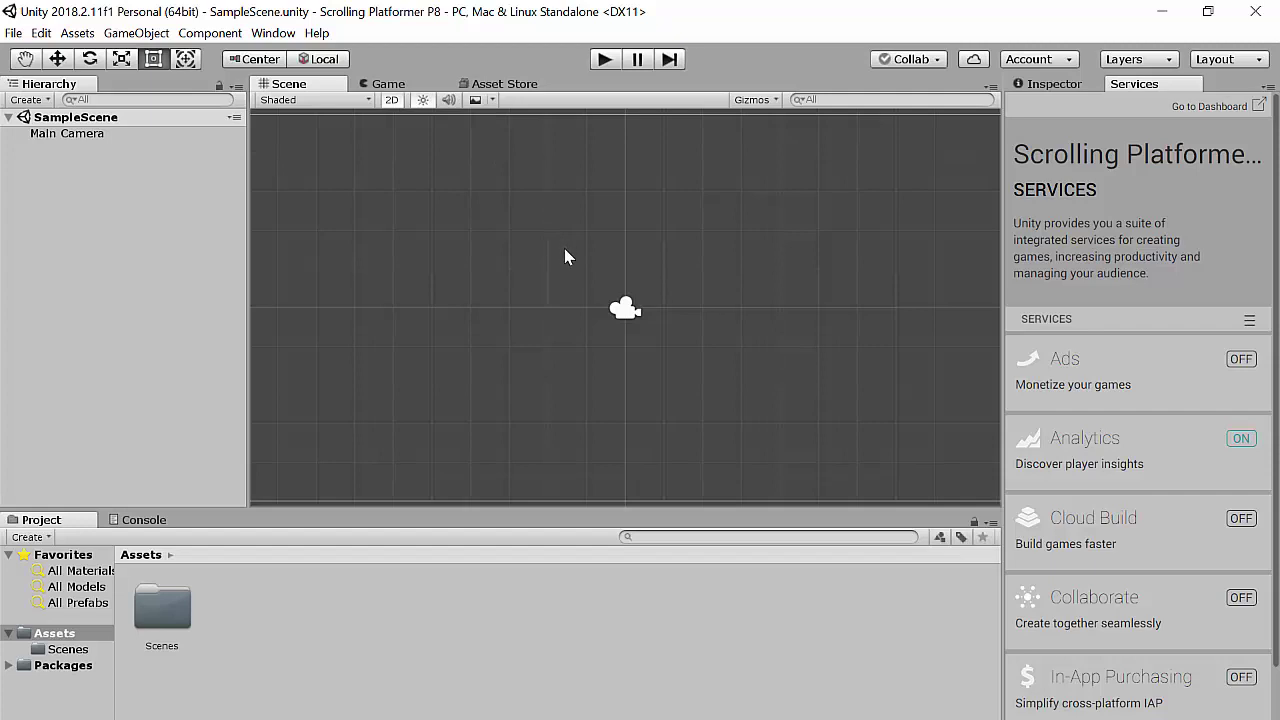
{"action": "left_click", "coordinate": [284, 40]}
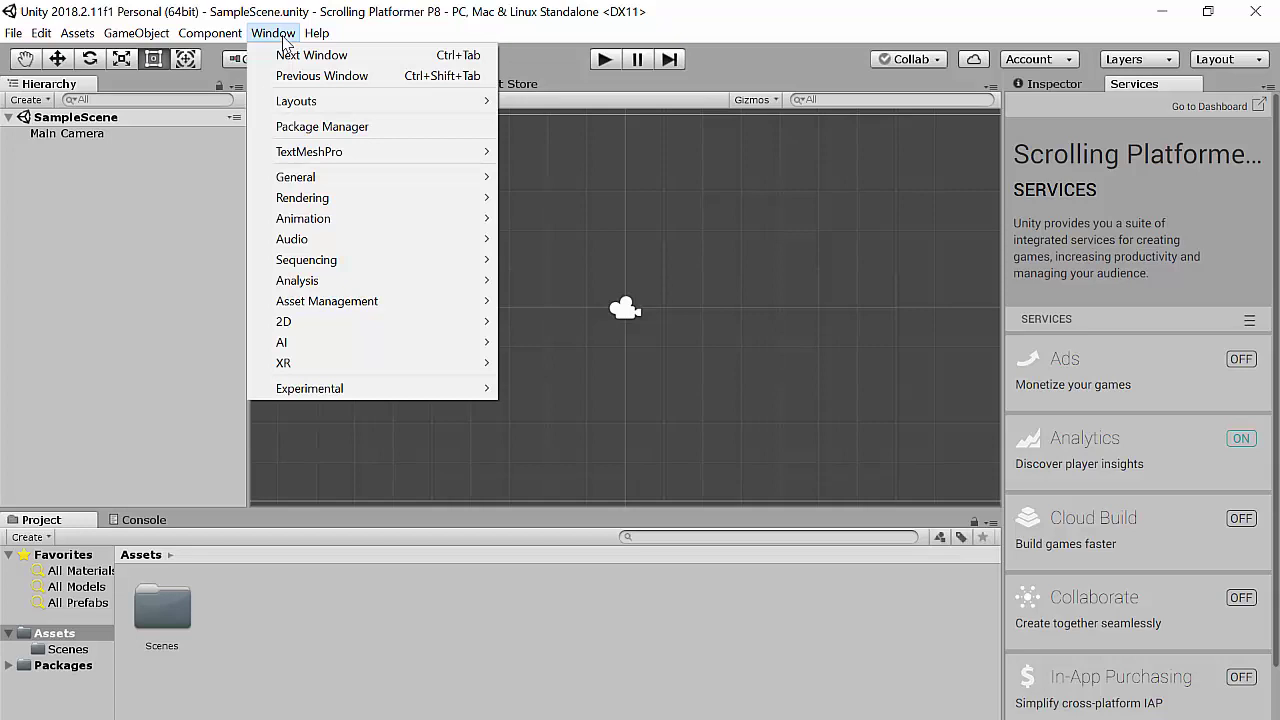
{"action": "mouse_move", "coordinate": [314, 110]}
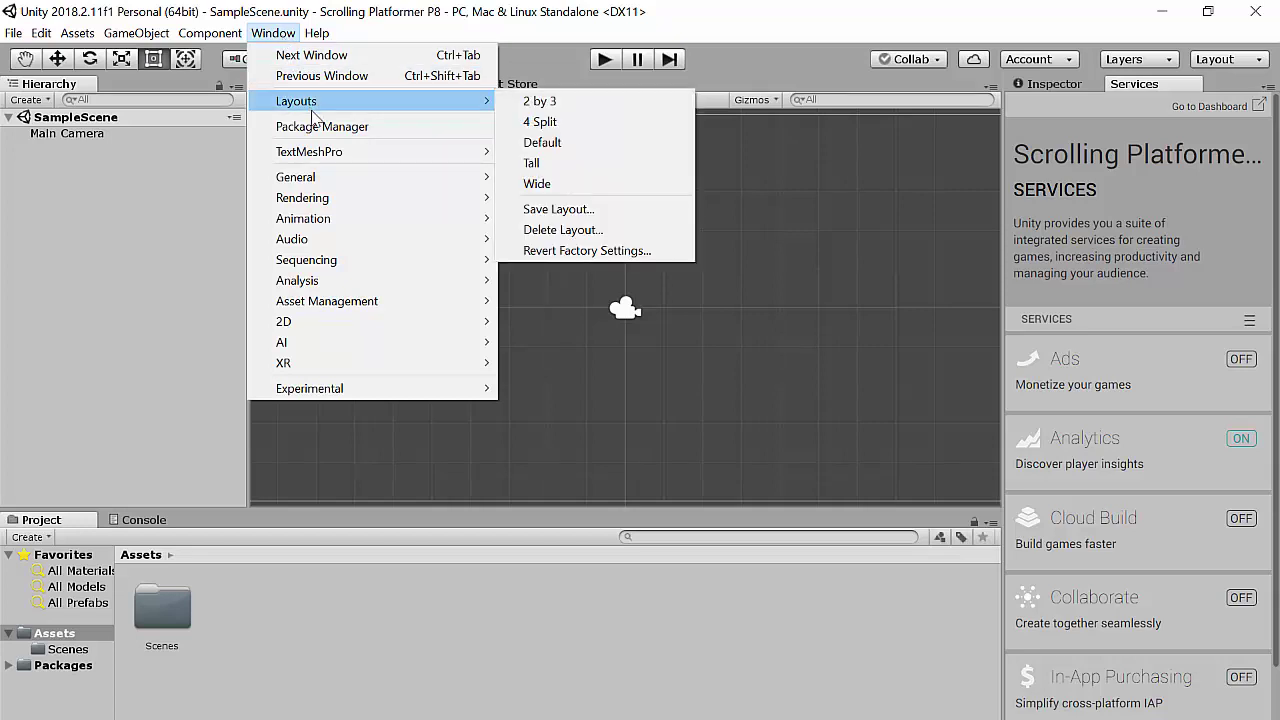
{"action": "left_click", "coordinate": [540, 108]}
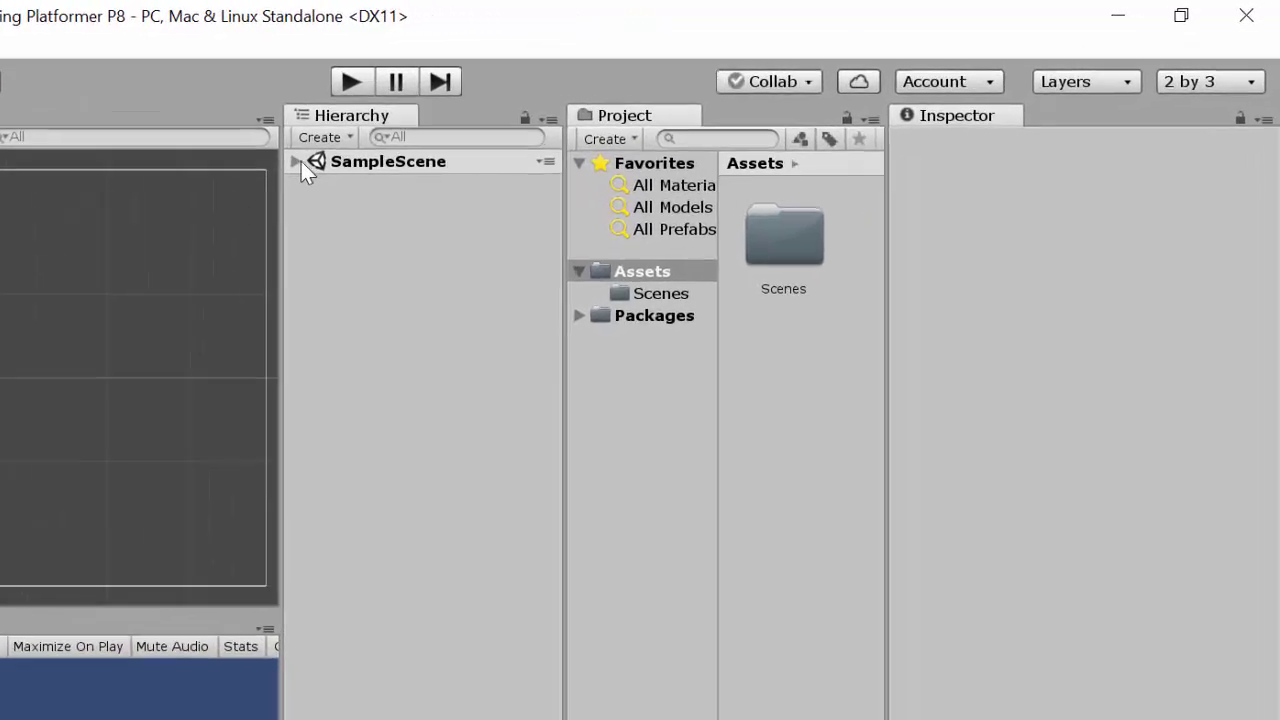
Expand SampleScene in the hierarchy and show the Main Camera's properties
{"action": "left_click", "coordinate": [296, 161]}
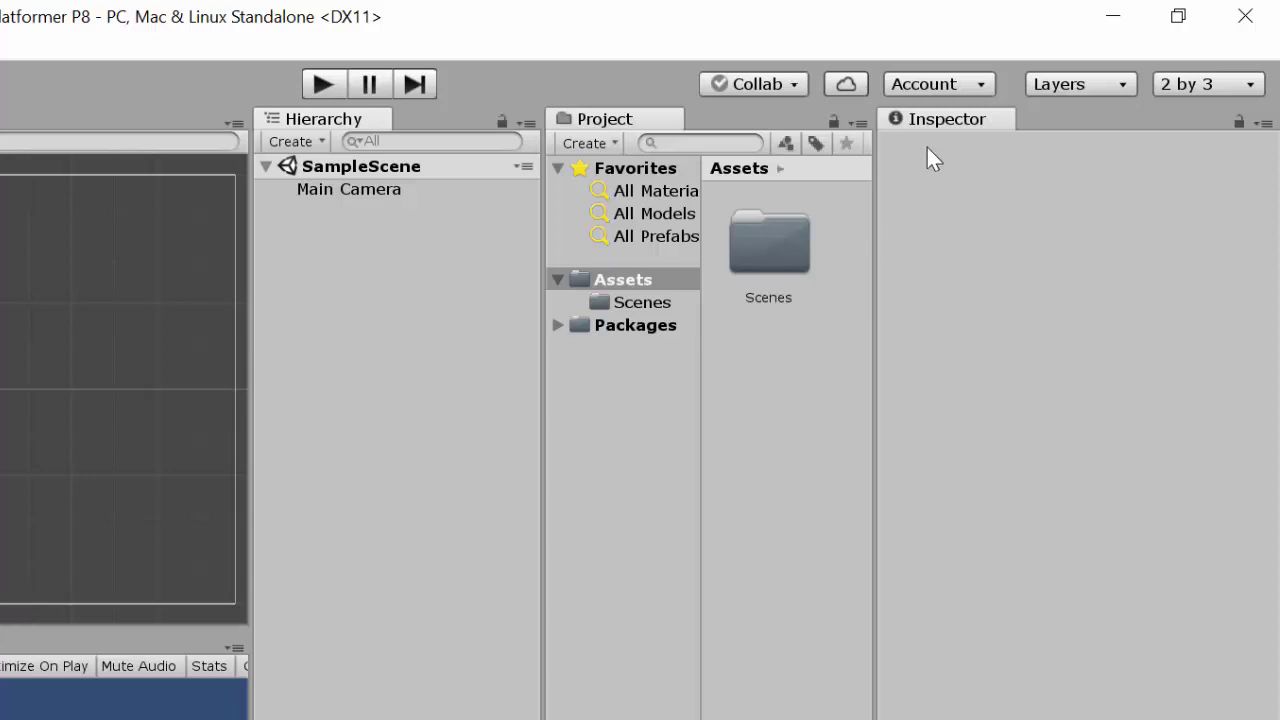
{"action": "left_click", "coordinate": [376, 193]}
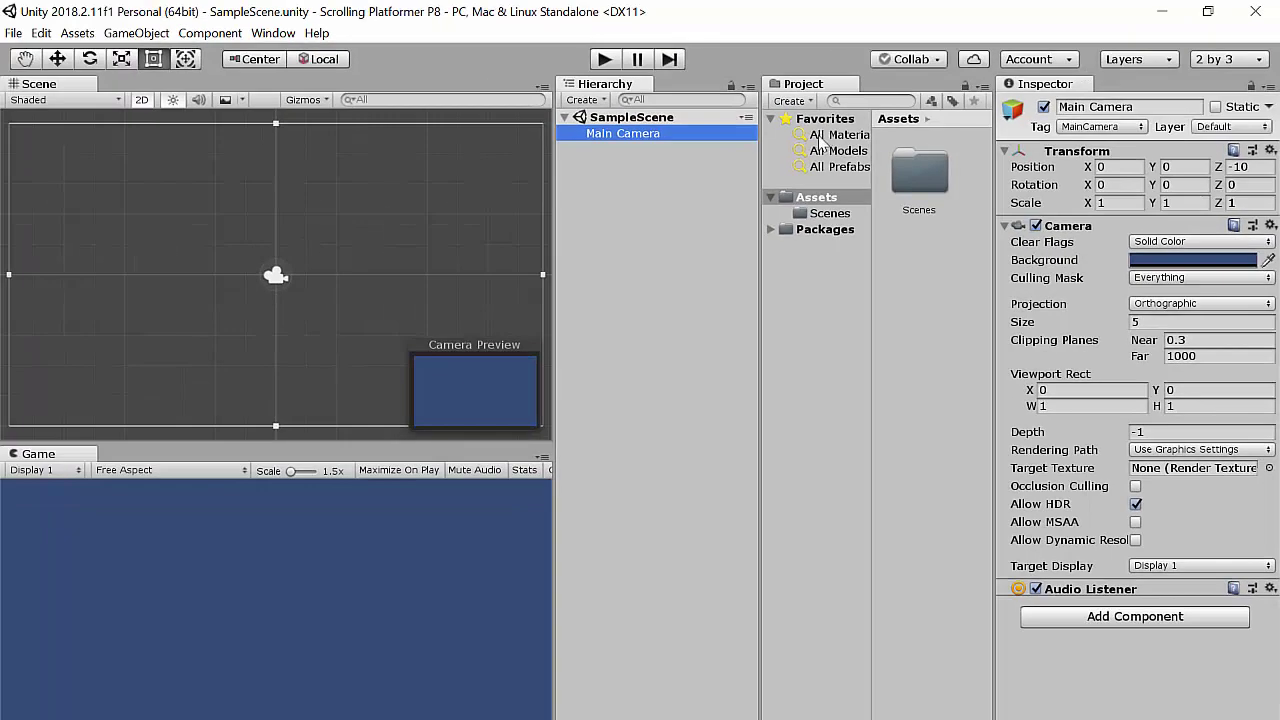
Save the scene as "main" in the Scenes folder inside Assets
{"action": "right_click", "coordinate": [630, 118]}
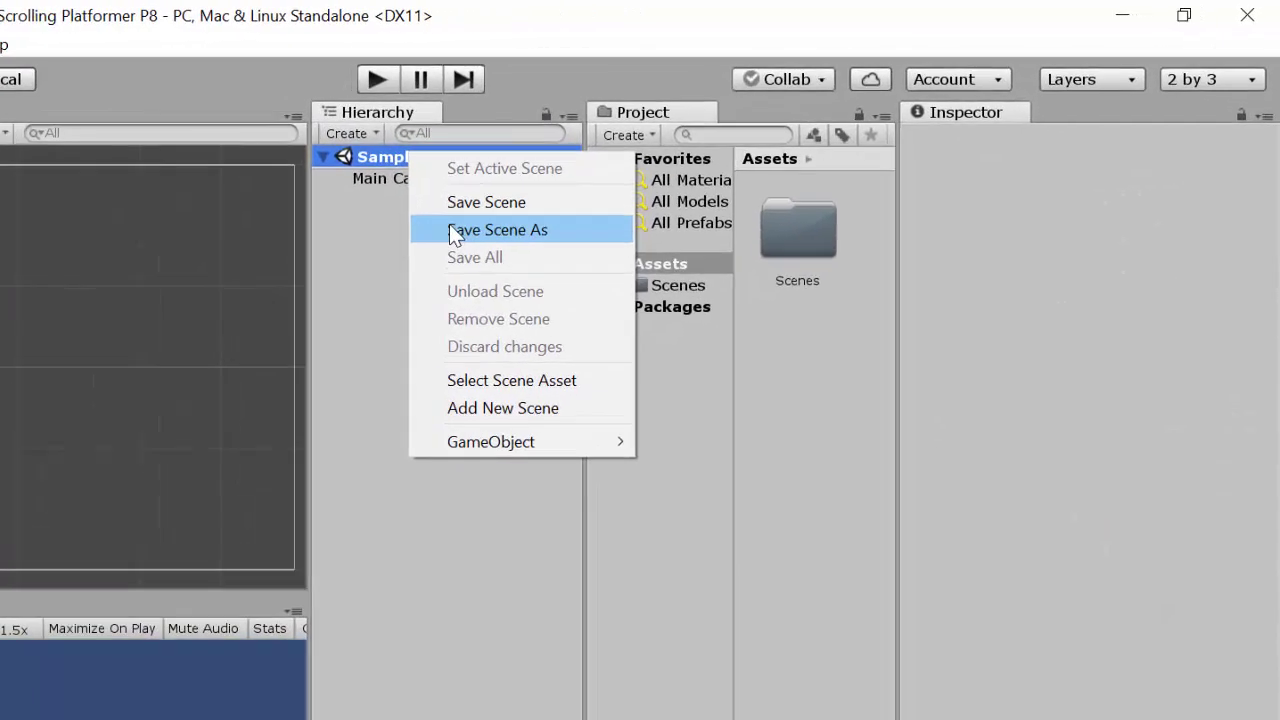
{"action": "left_click", "coordinate": [455, 233]}
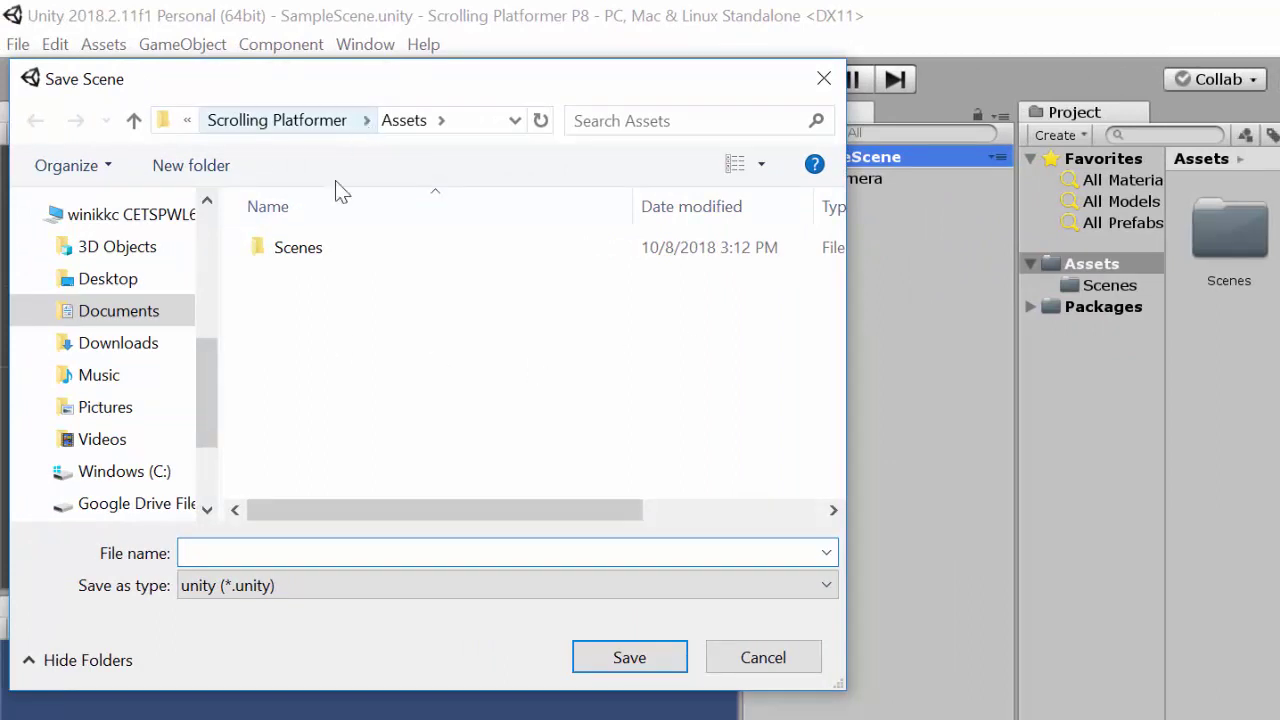
{"action": "double_click", "coordinate": [309, 250]}
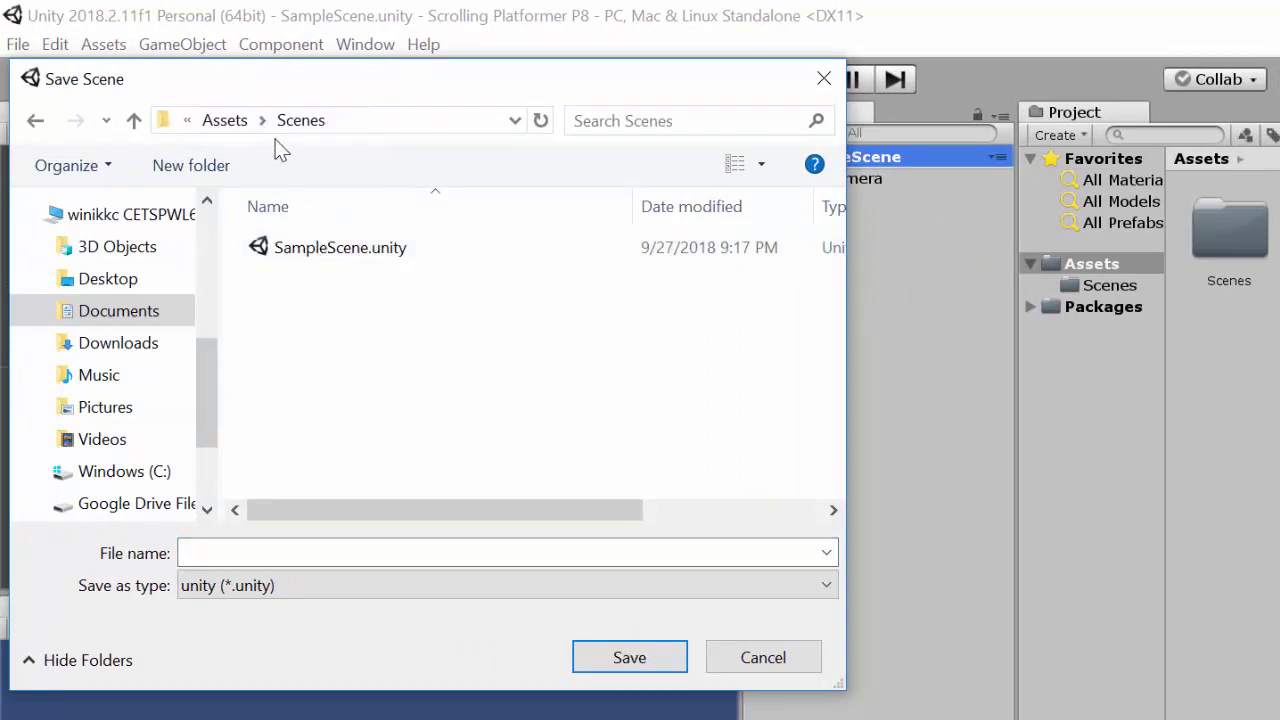
{"action": "left_click", "coordinate": [260, 551]}
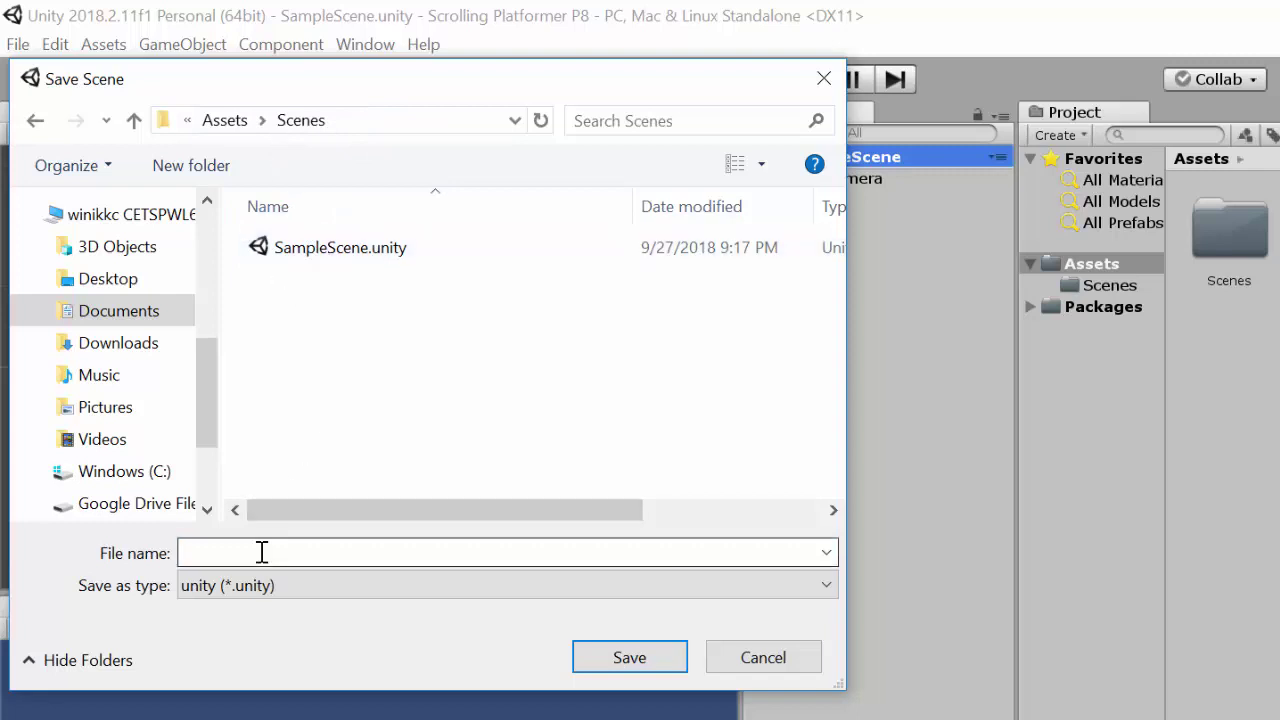
{"action": "type", "text": "main"}
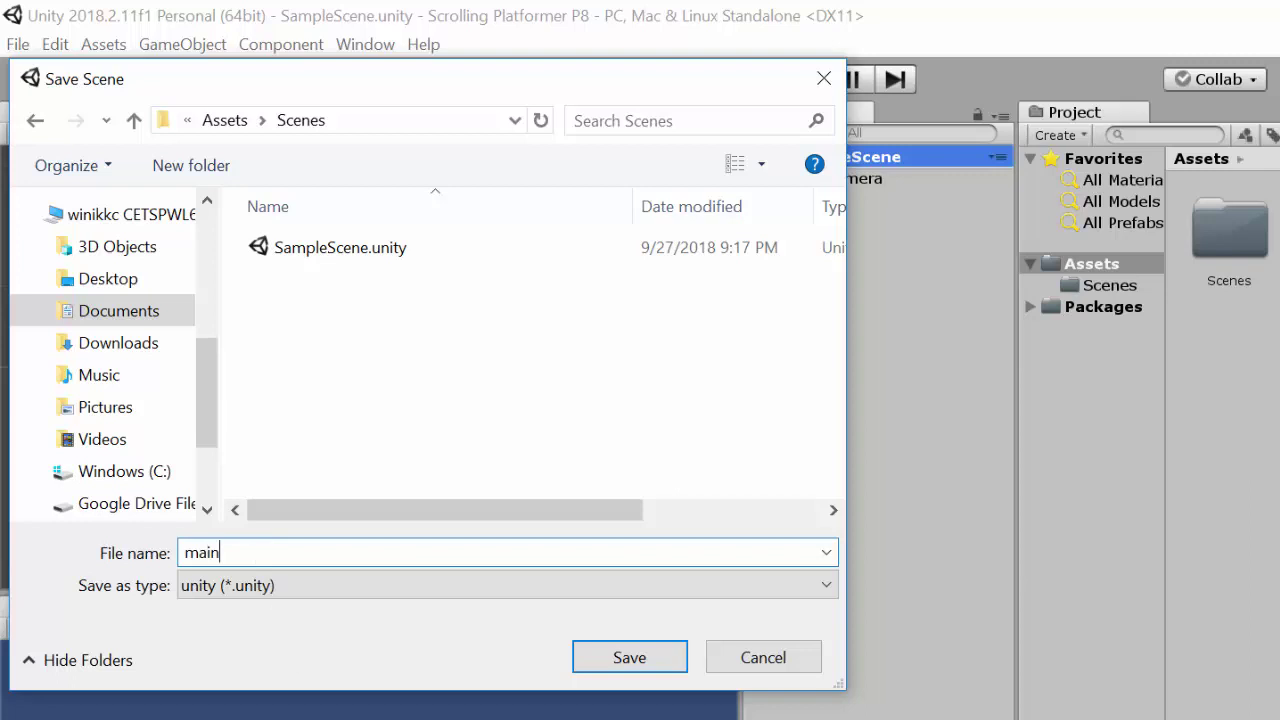
{"action": "left_click", "coordinate": [617, 663]}
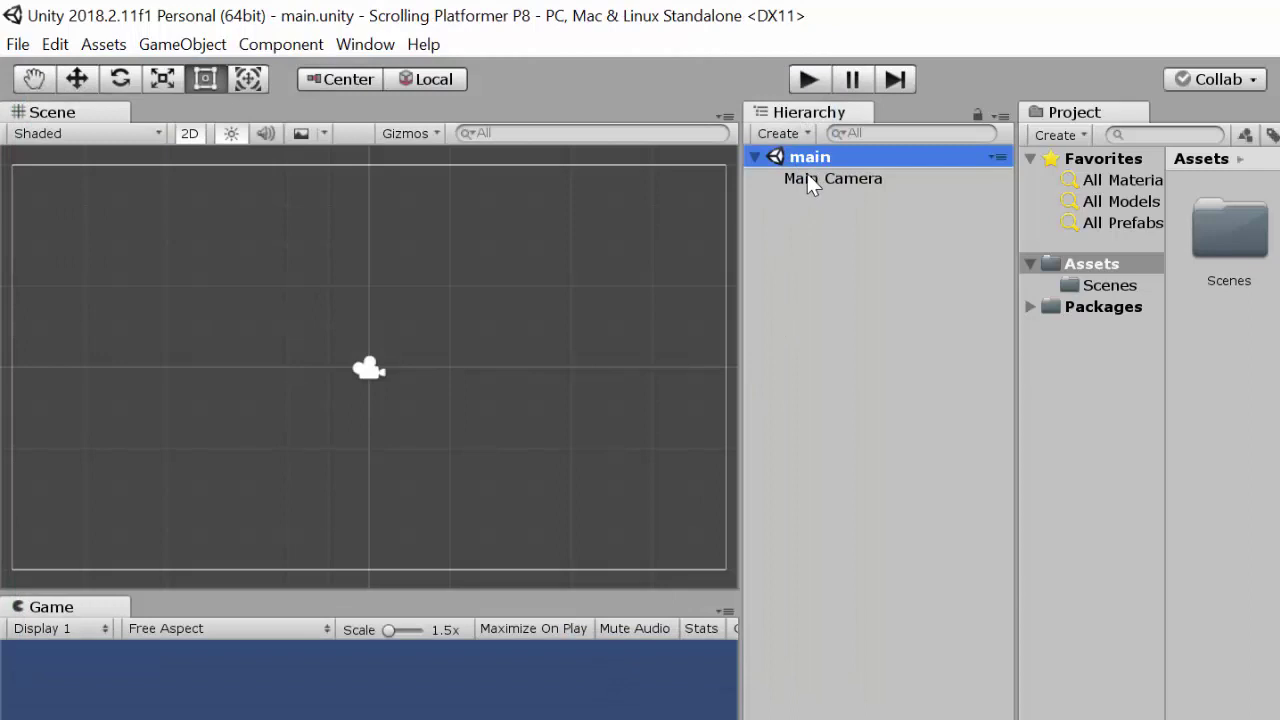
Switch to File Explorer and examine the main and SampleScene files in the project's Scenes folder
{"action": "key", "text": "alt+Tab"}
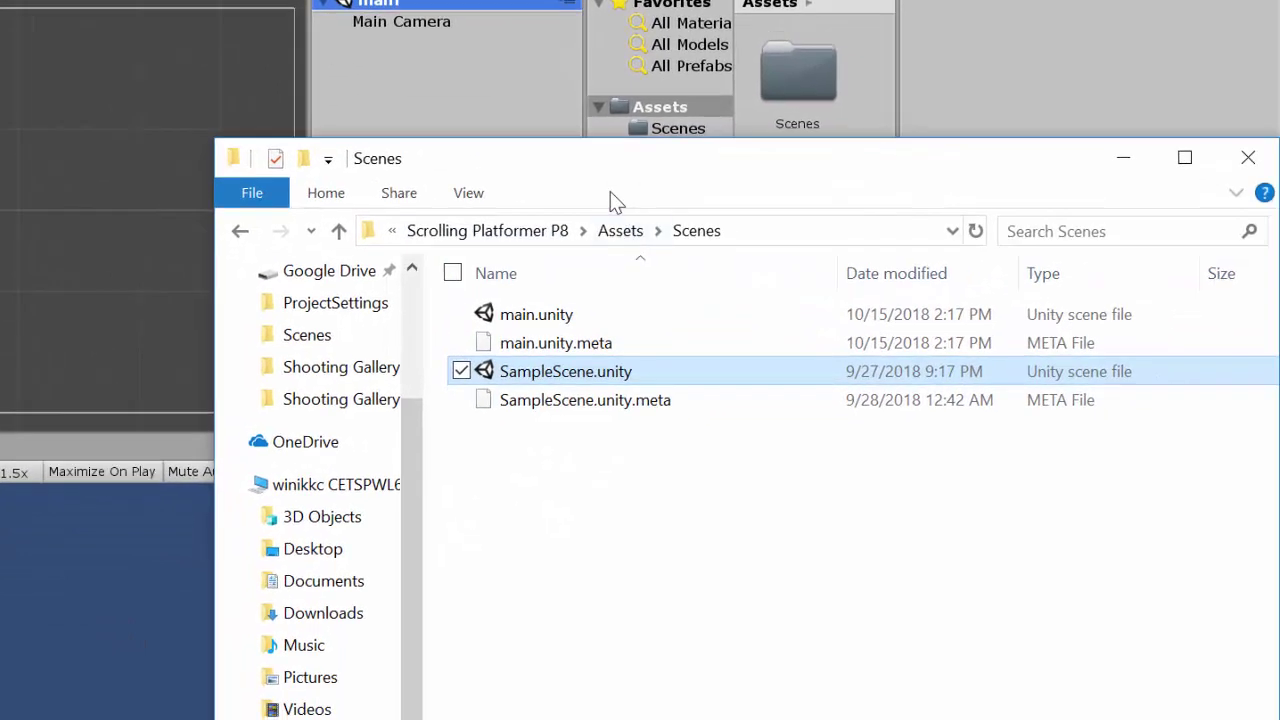
{"action": "left_click", "coordinate": [497, 313]}
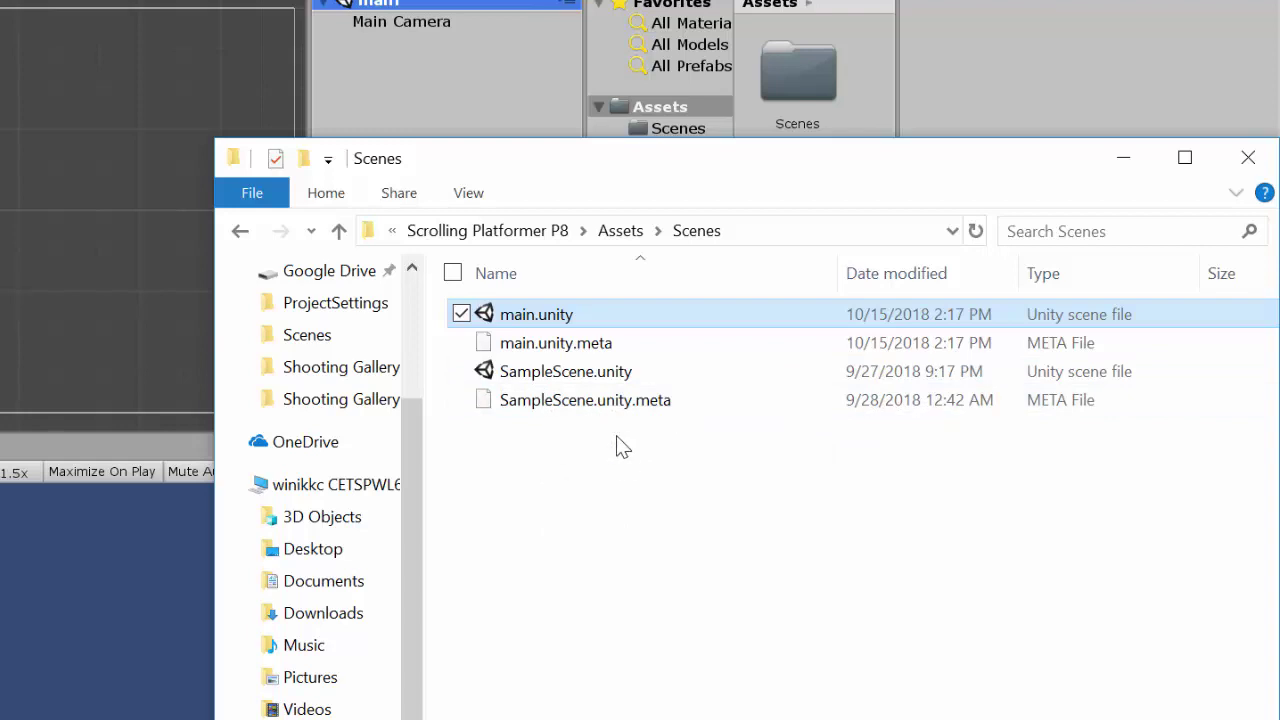
{"action": "left_click_drag", "start_coordinate": [623, 433], "coordinate": [552, 365]}
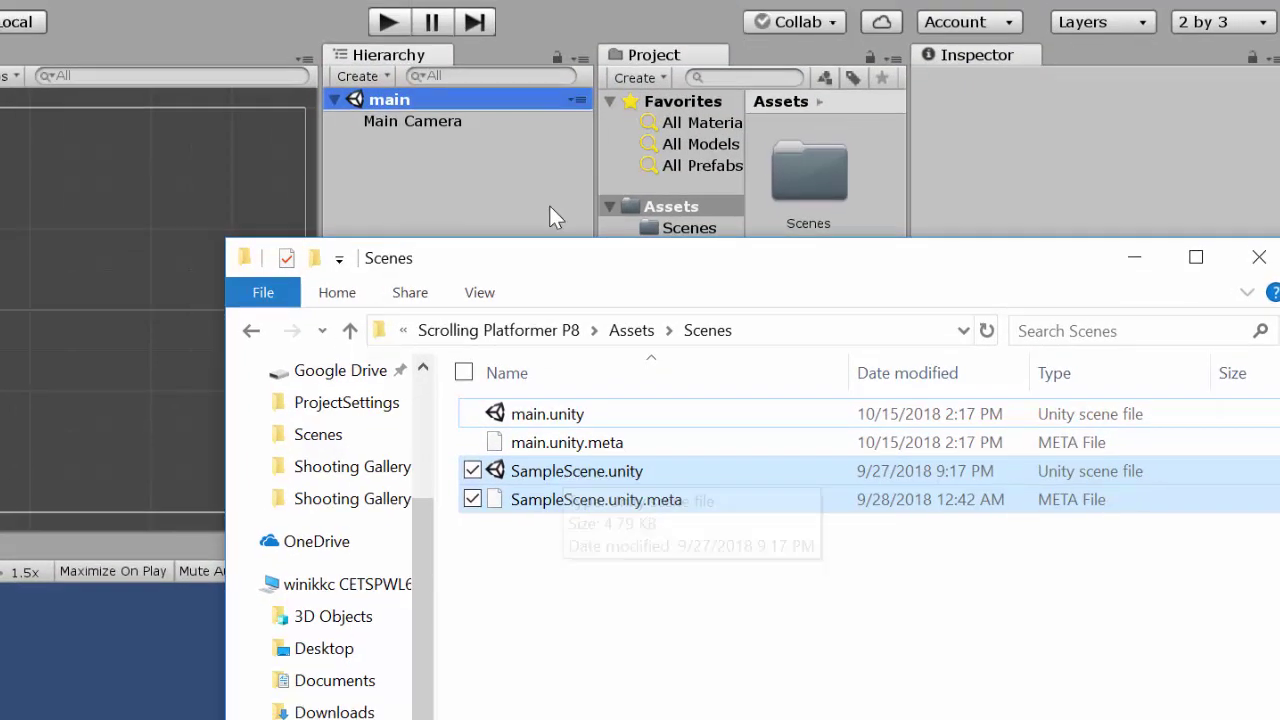
Return to Unity and delete the SampleScene asset from the Scenes folder
{"action": "left_click", "coordinate": [549, 205]}
{"action": "left_click", "coordinate": [671, 264]}
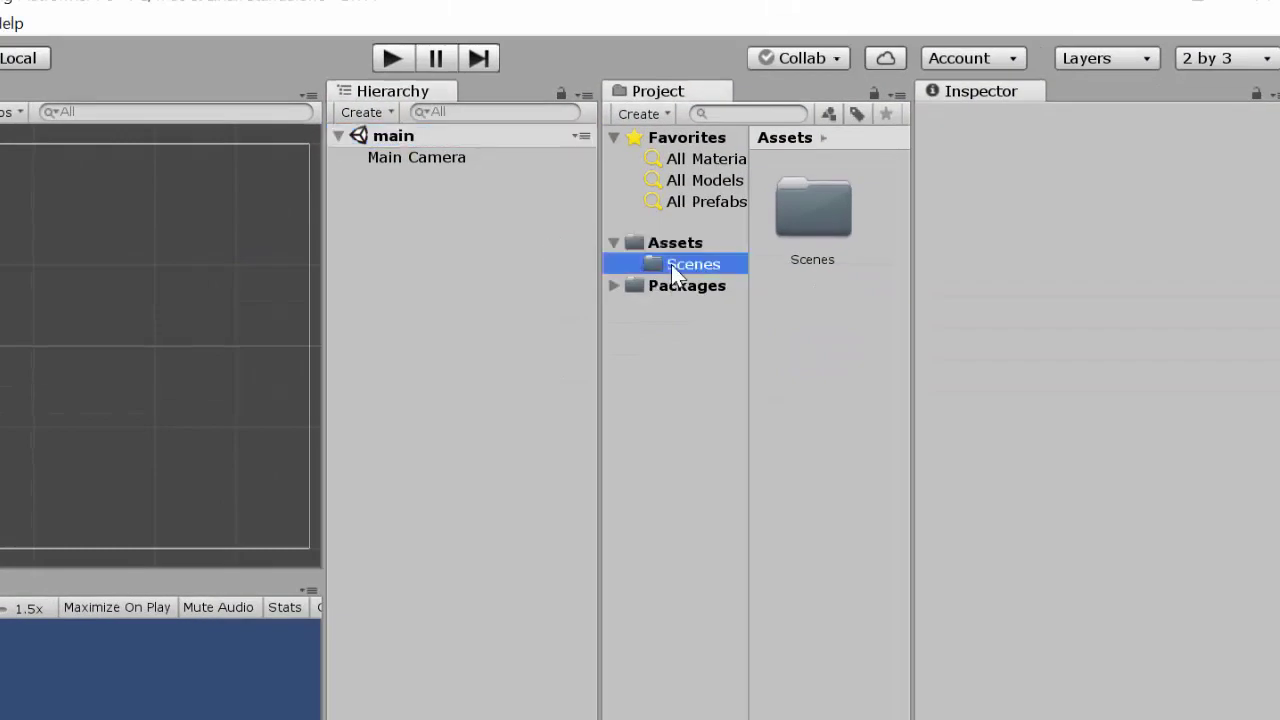
{"action": "left_click", "coordinate": [845, 337]}
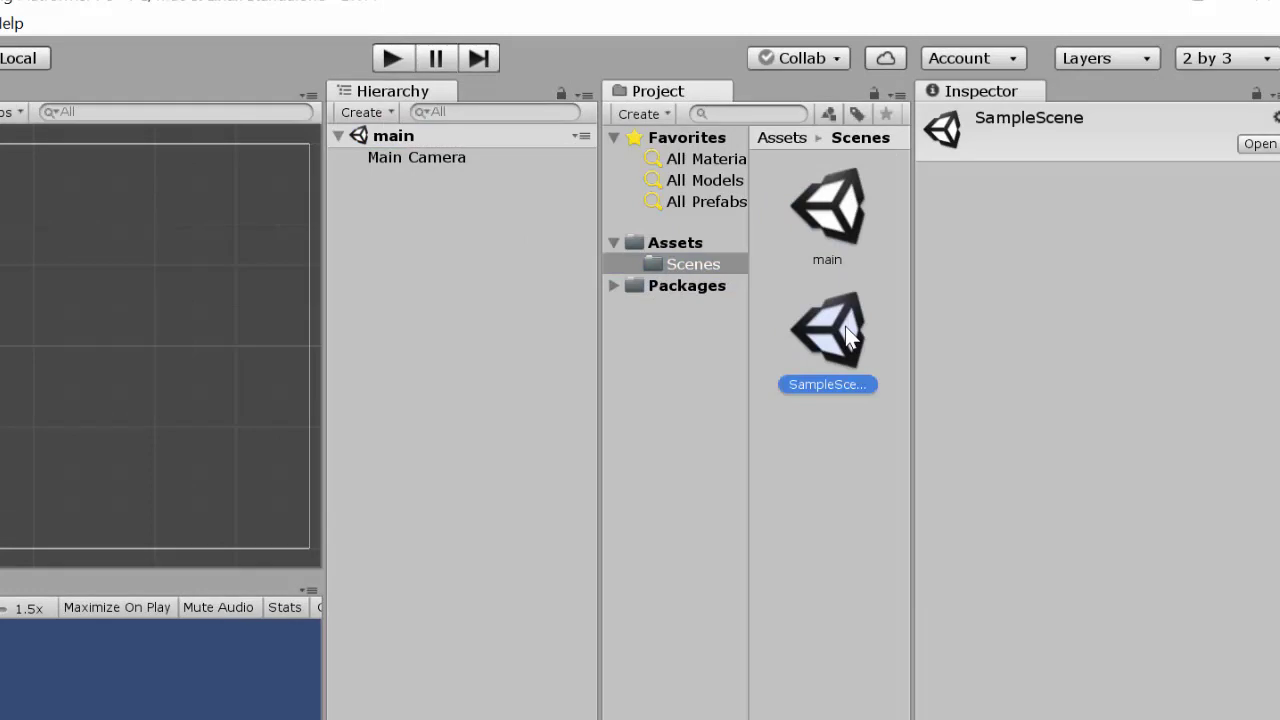
{"action": "key", "text": "Delete"}
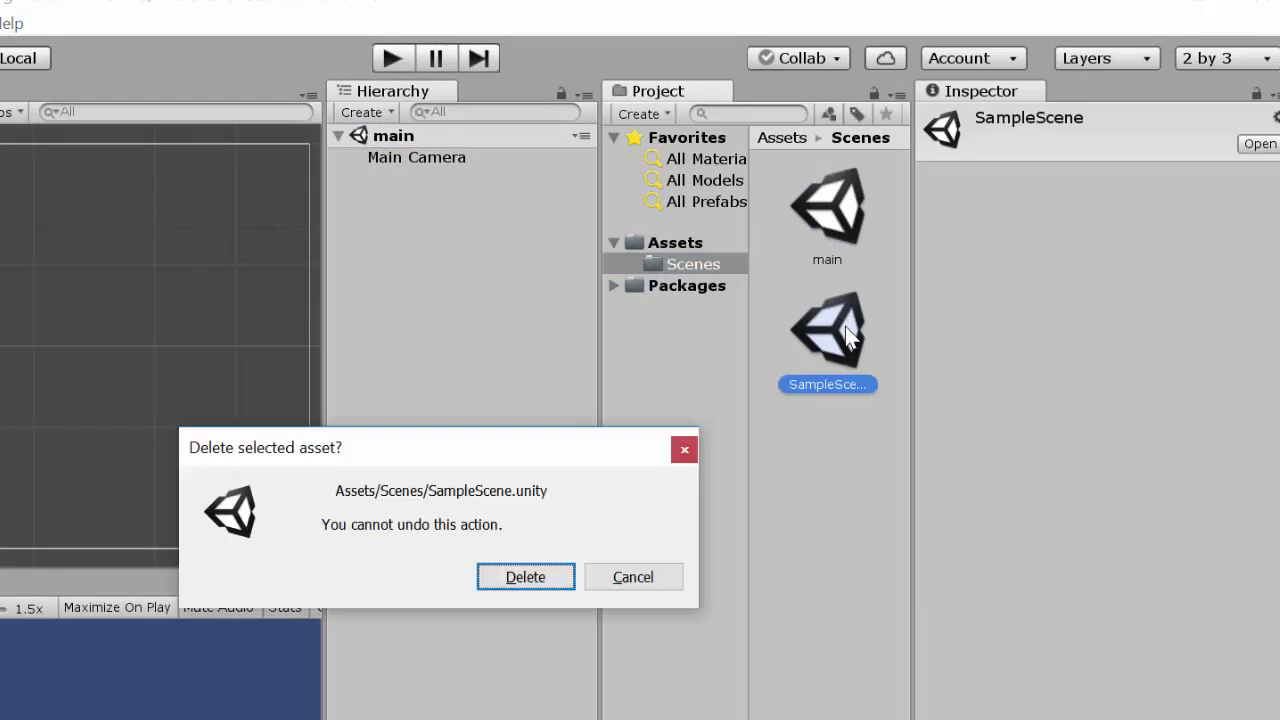
{"action": "left_click", "coordinate": [502, 580]}
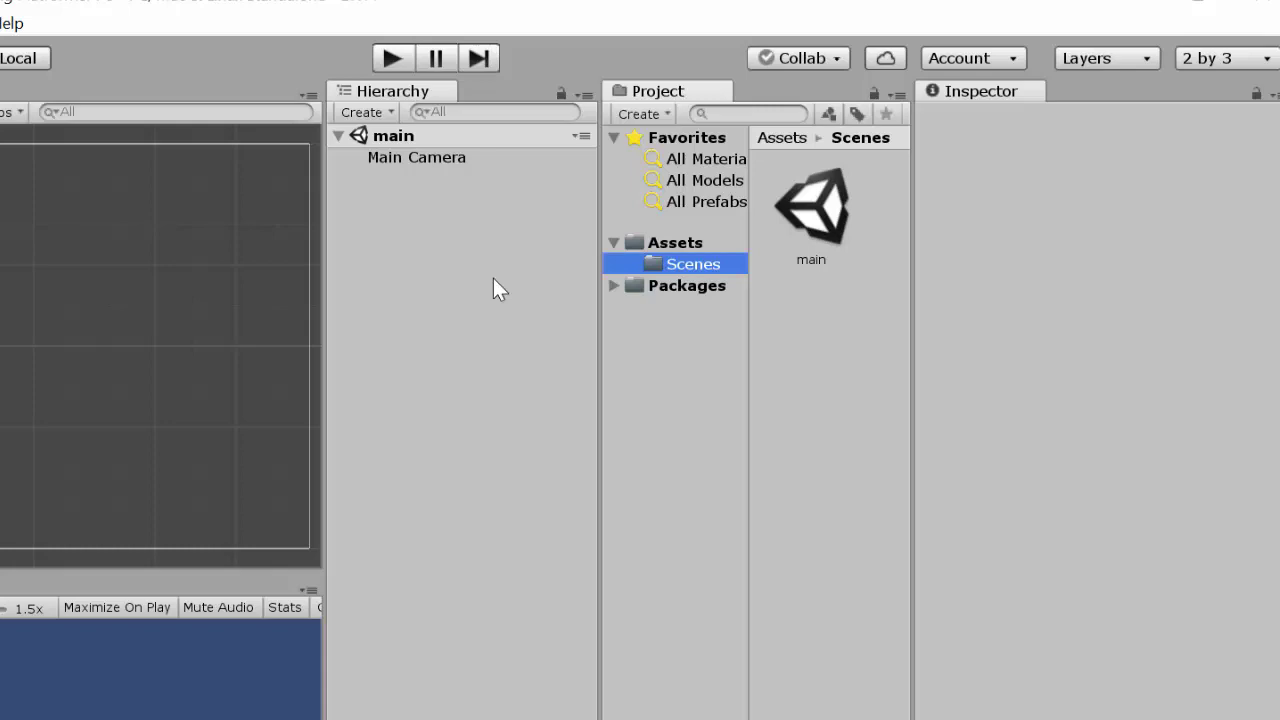
Switch to Chrome and download the game's asset package from the Unity Scrolling 2D Platformer assignment page
{"action": "key", "text": "alt+Tab"}
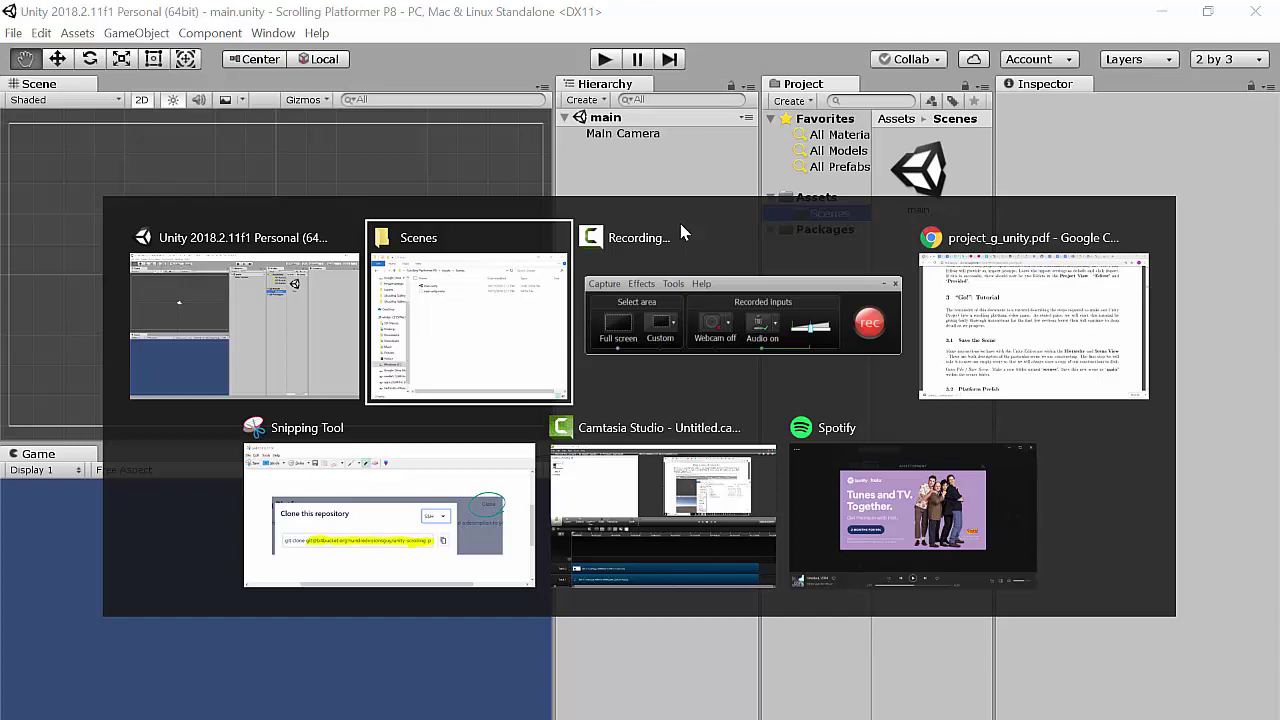
{"action": "key", "text": "alt+Tab"}
{"action": "key", "text": "alt+Tab"}
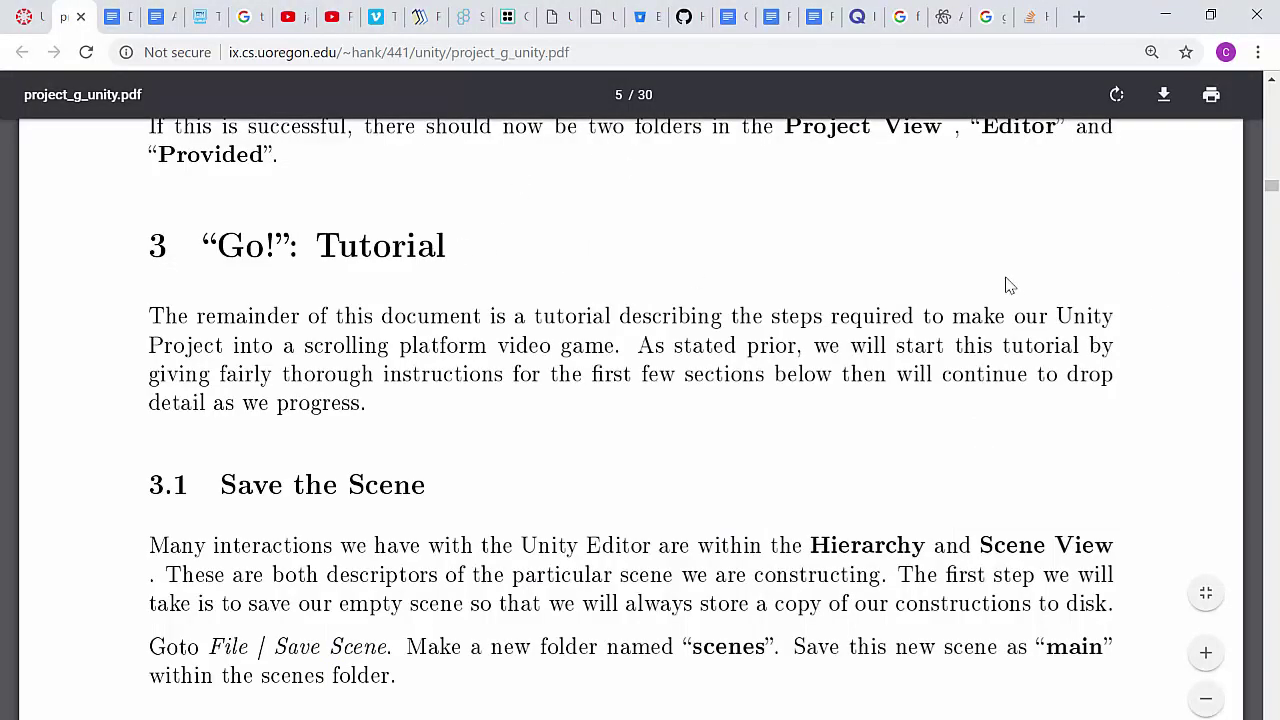
{"action": "left_click", "coordinate": [26, 17]}
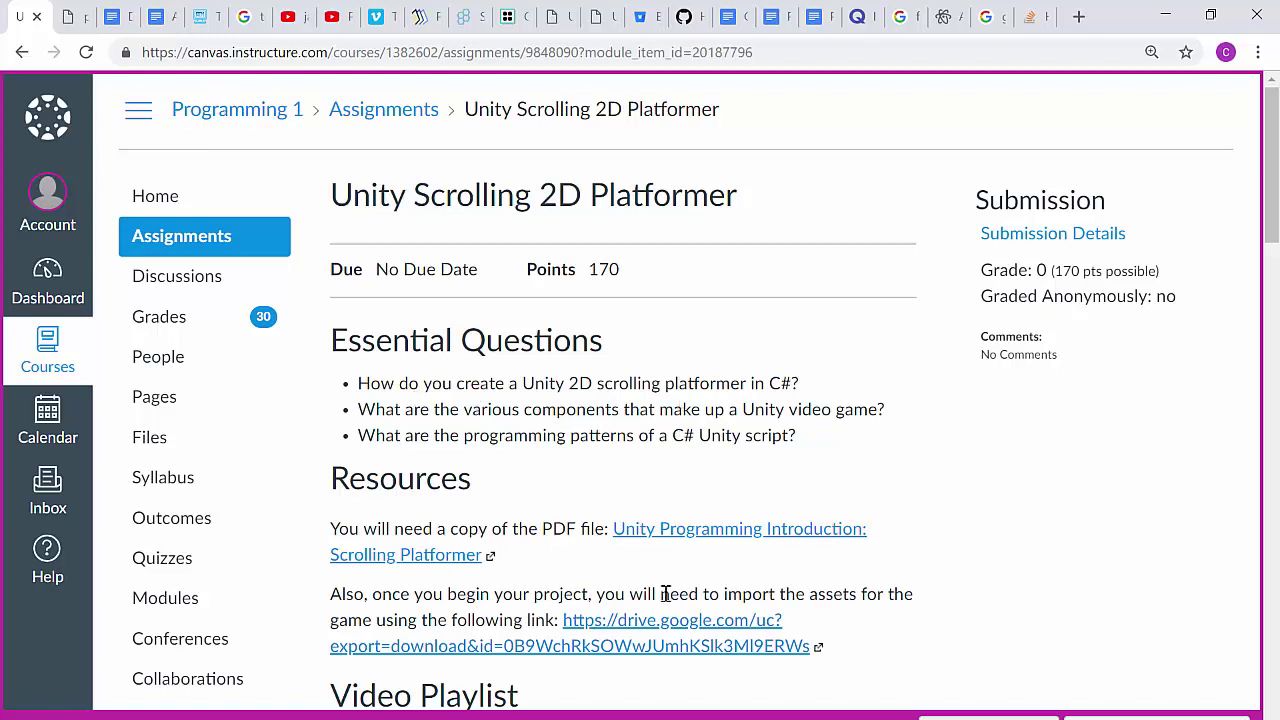
{"action": "left_click", "coordinate": [671, 626]}
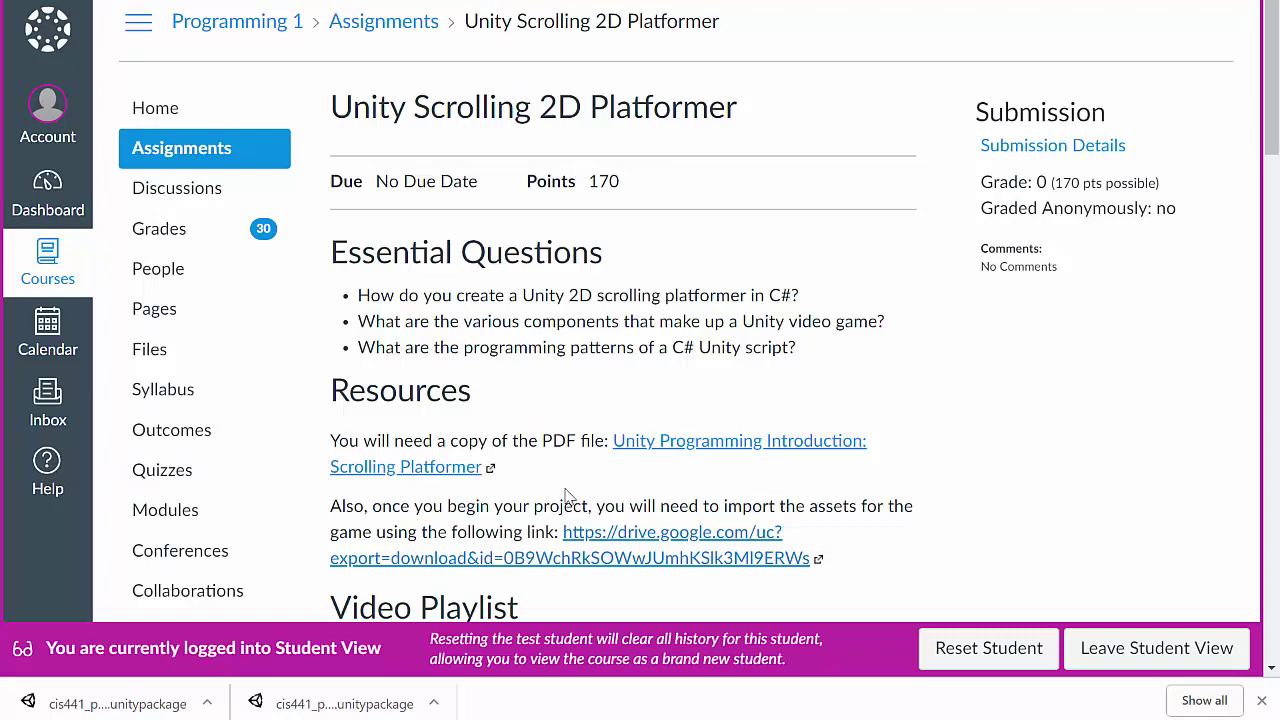
Back in Unity, import everything from the custom package "cis441_providedAssets (1).unitypackage" in Downloads and approve the API update
{"action": "key", "text": "alt+Tab"}
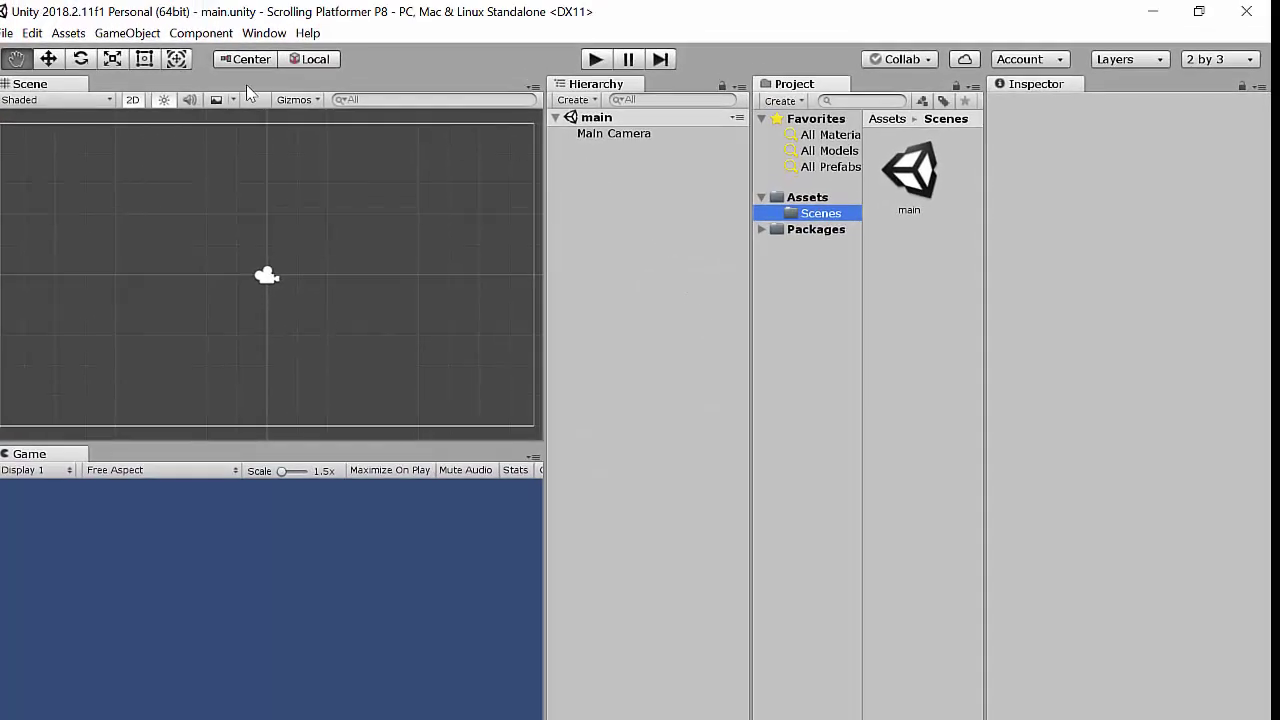
{"action": "left_click", "coordinate": [79, 37]}
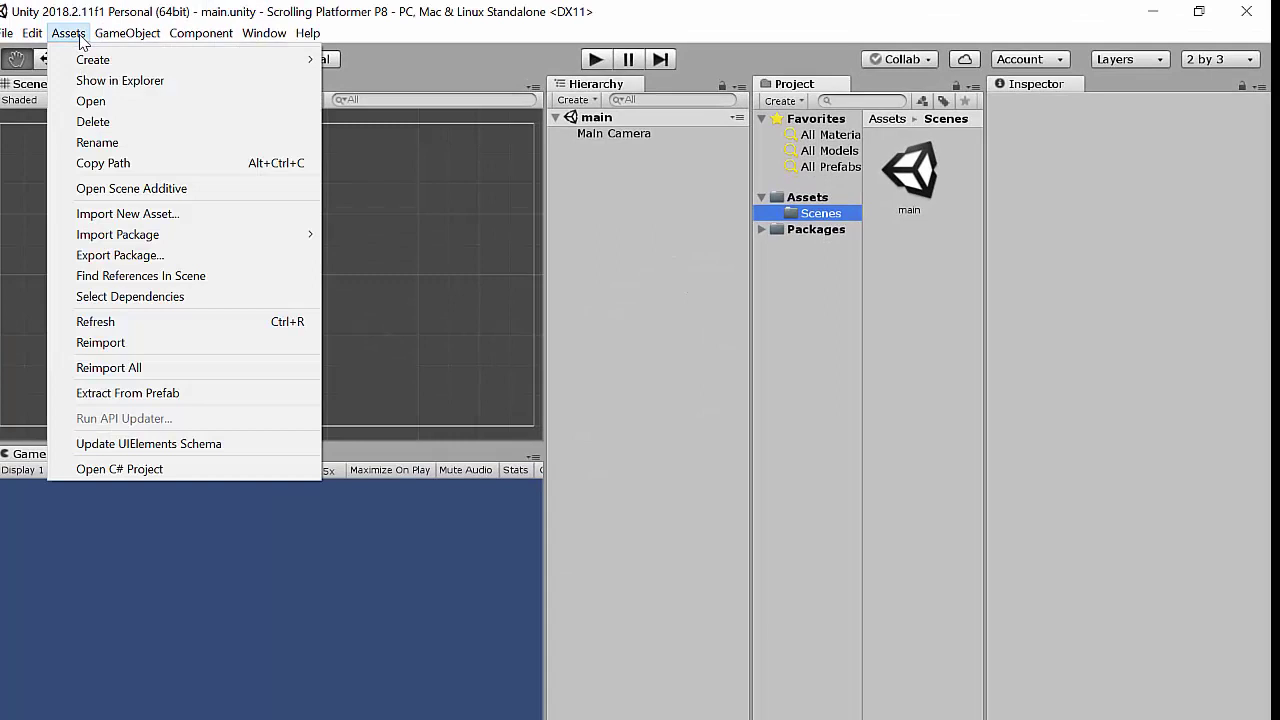
{"action": "mouse_move", "coordinate": [143, 238]}
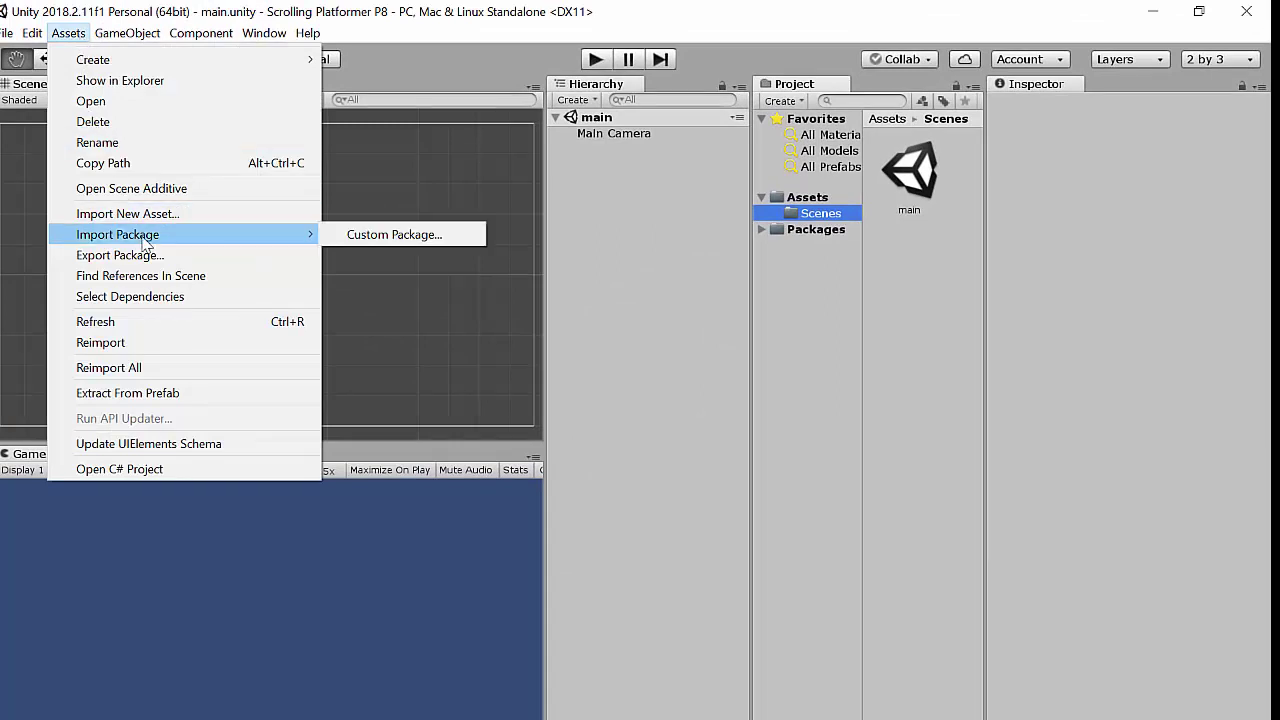
{"action": "left_click", "coordinate": [377, 234]}
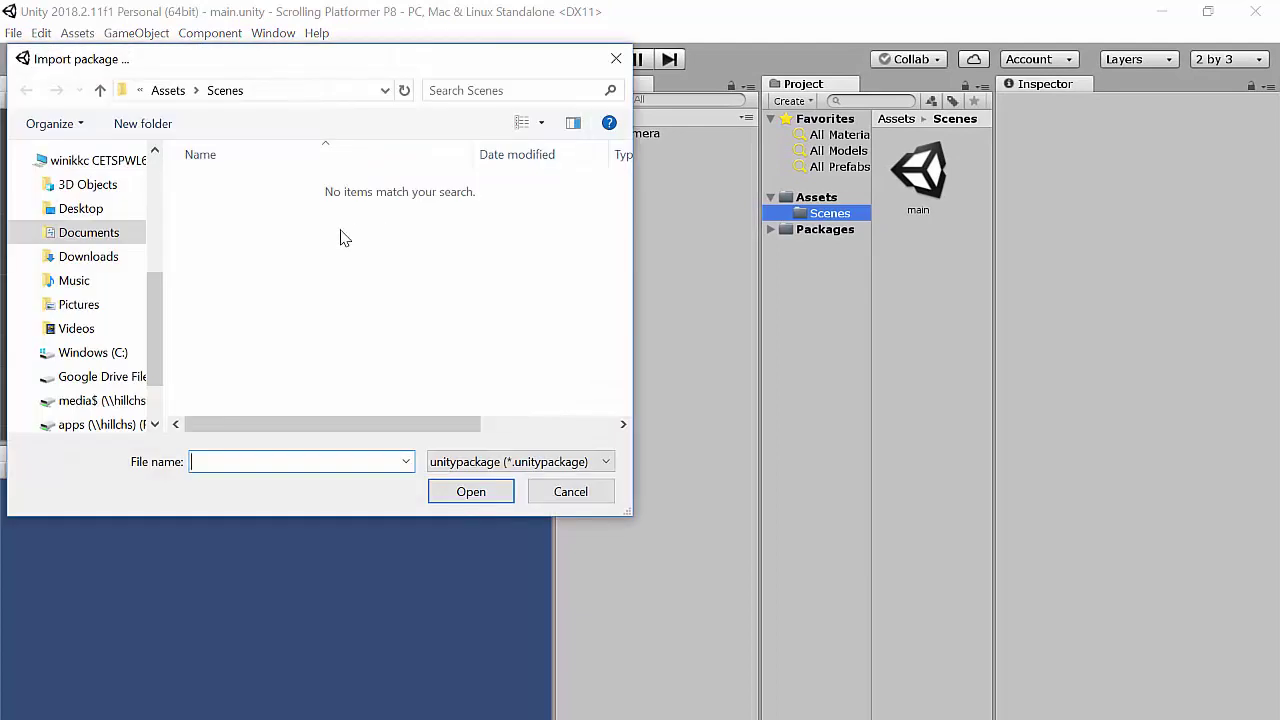
{"action": "left_click", "coordinate": [86, 238]}
{"action": "left_click", "coordinate": [87, 256]}
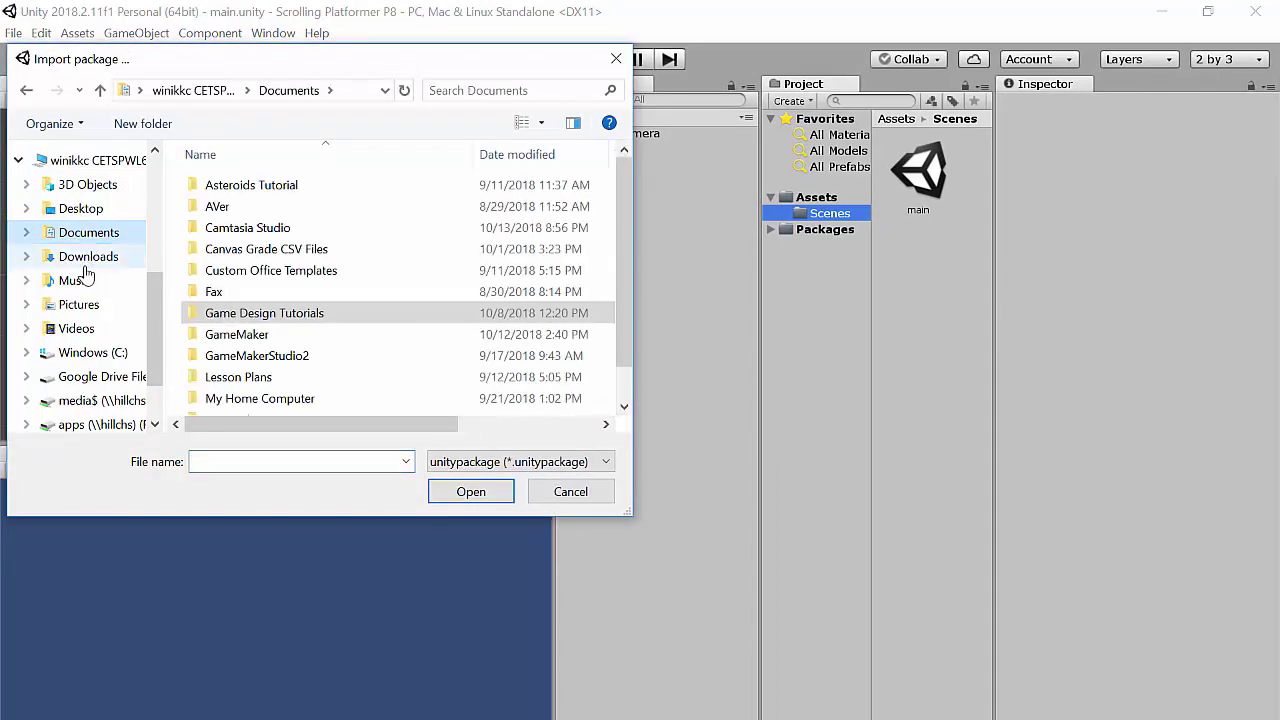
{"action": "left_click", "coordinate": [213, 234]}
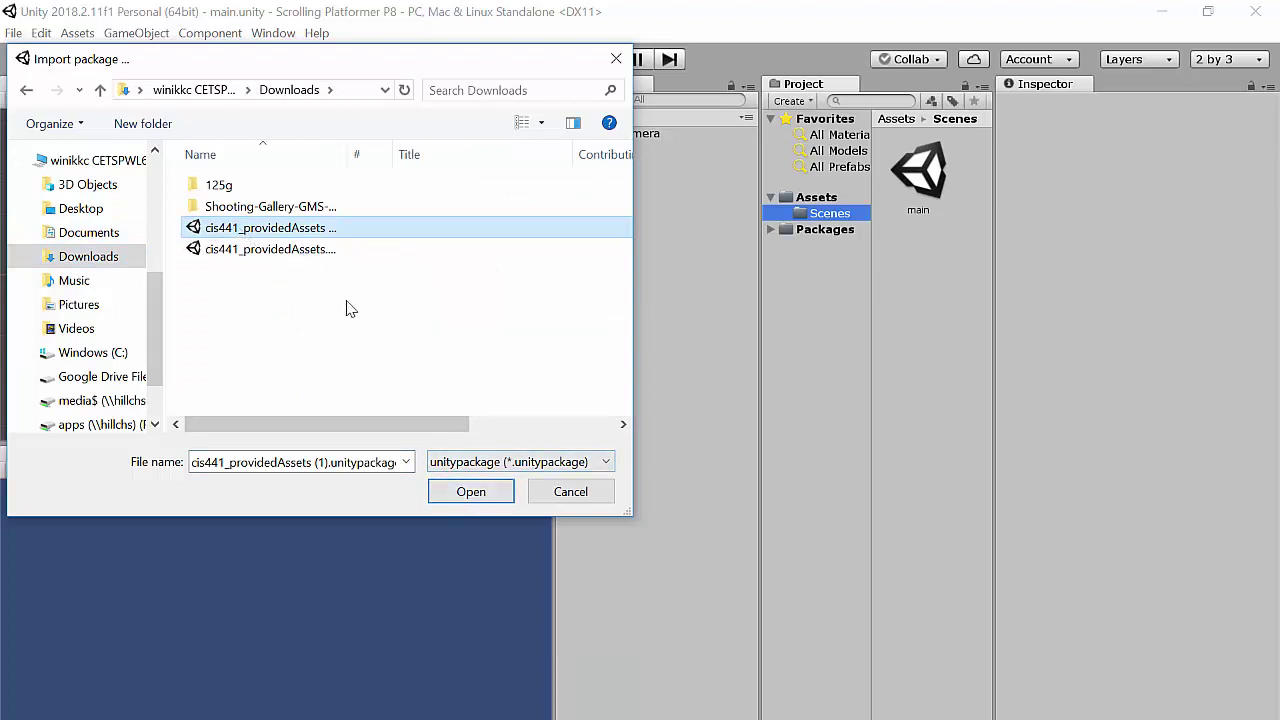
{"action": "left_click", "coordinate": [466, 493]}
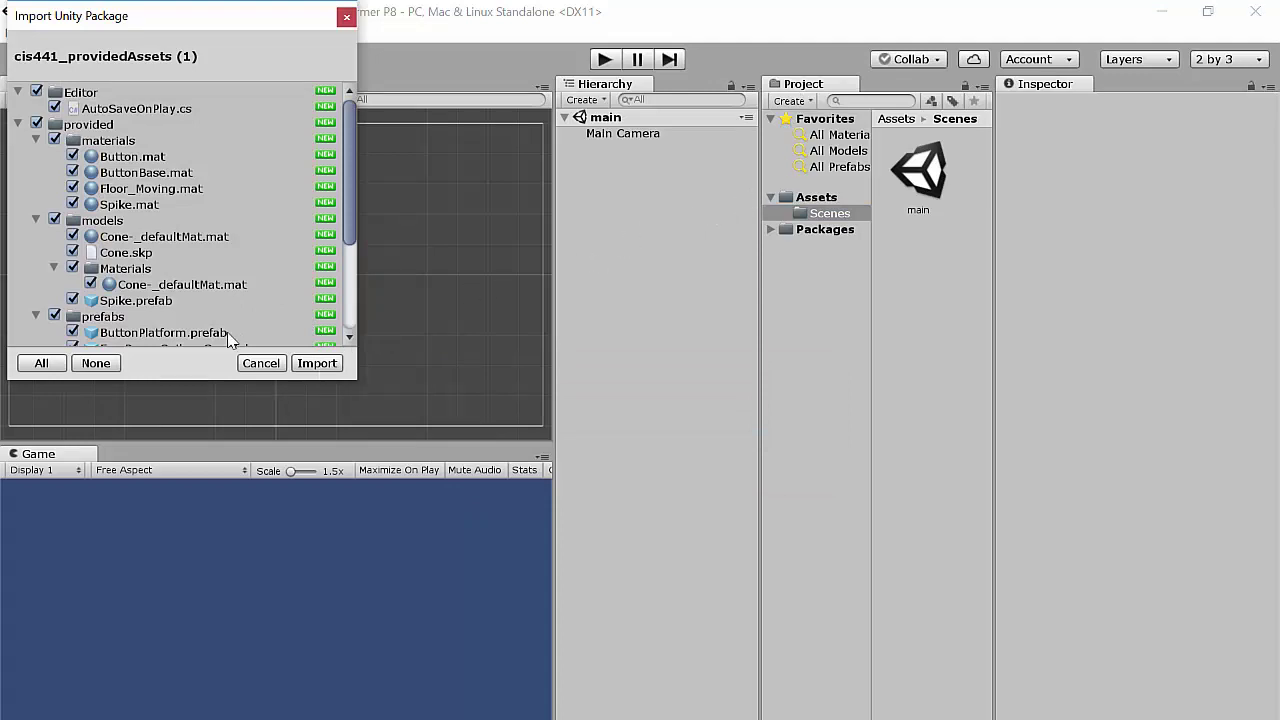
{"action": "left_click", "coordinate": [318, 363]}
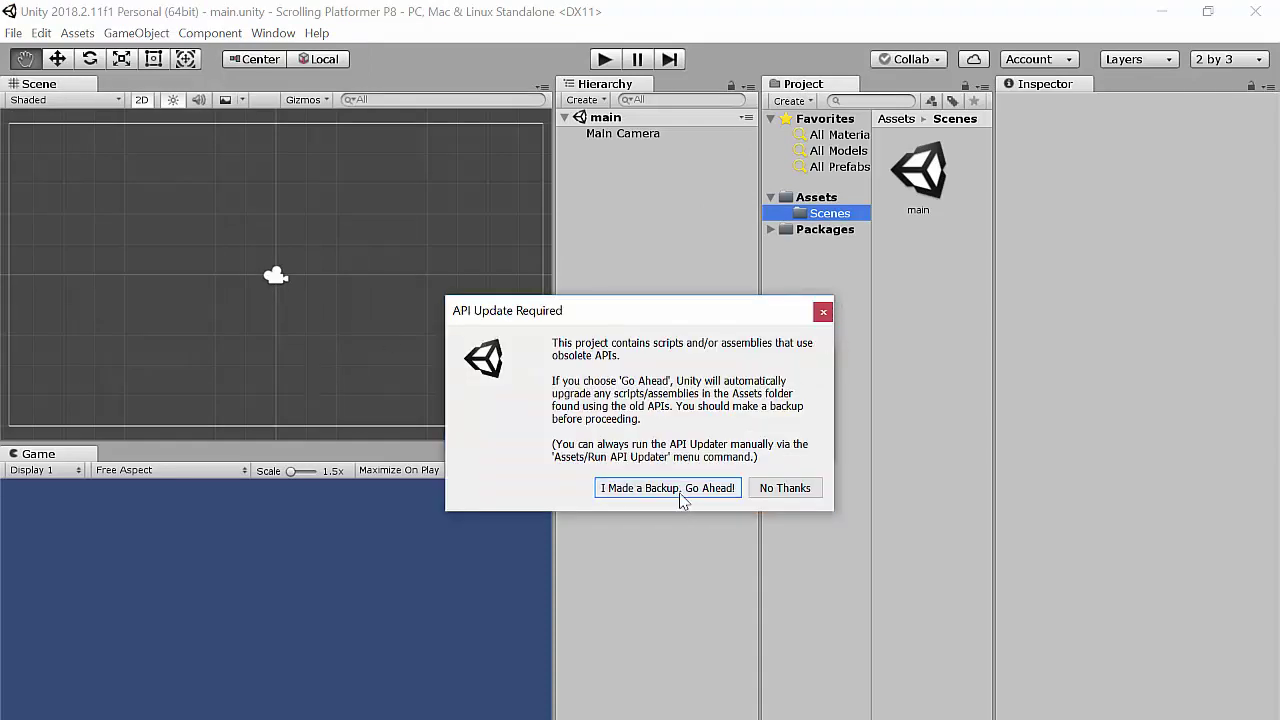
{"action": "left_click", "coordinate": [680, 492]}
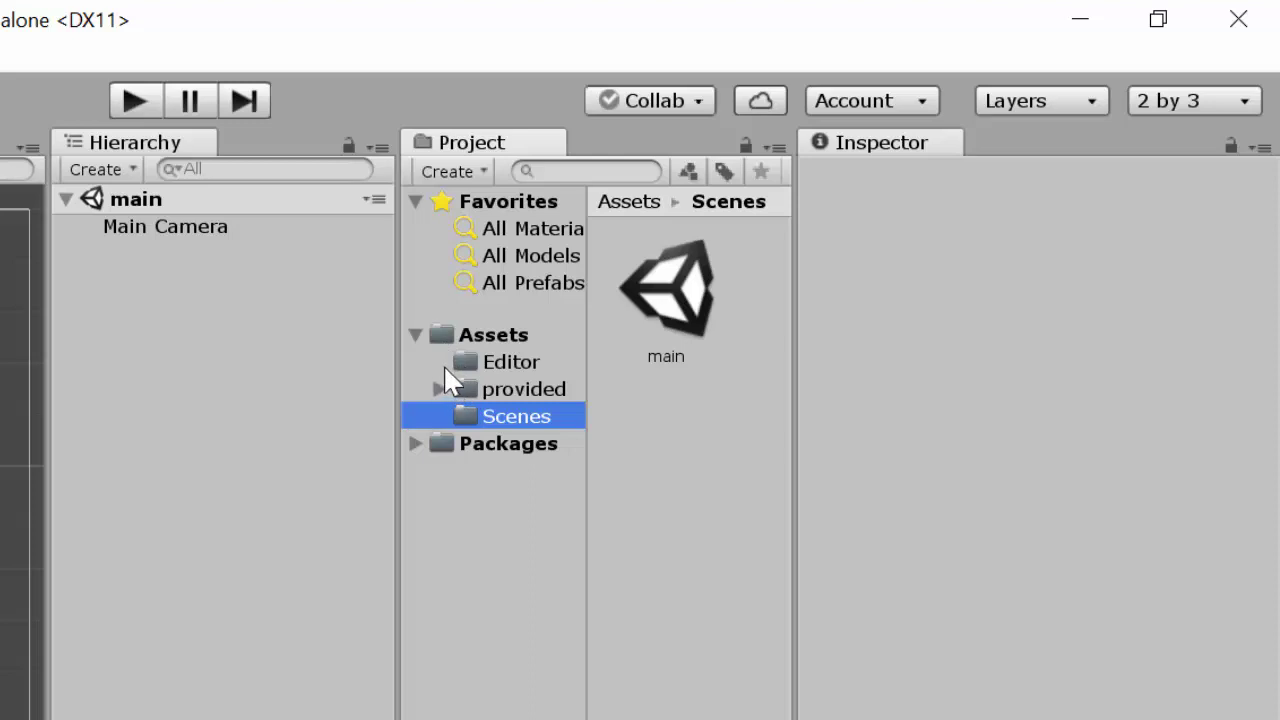
Open and expand the imported "provided" folder under Assets to examine its subfolders
{"action": "left_click", "coordinate": [451, 362]}
{"action": "left_click", "coordinate": [475, 386]}
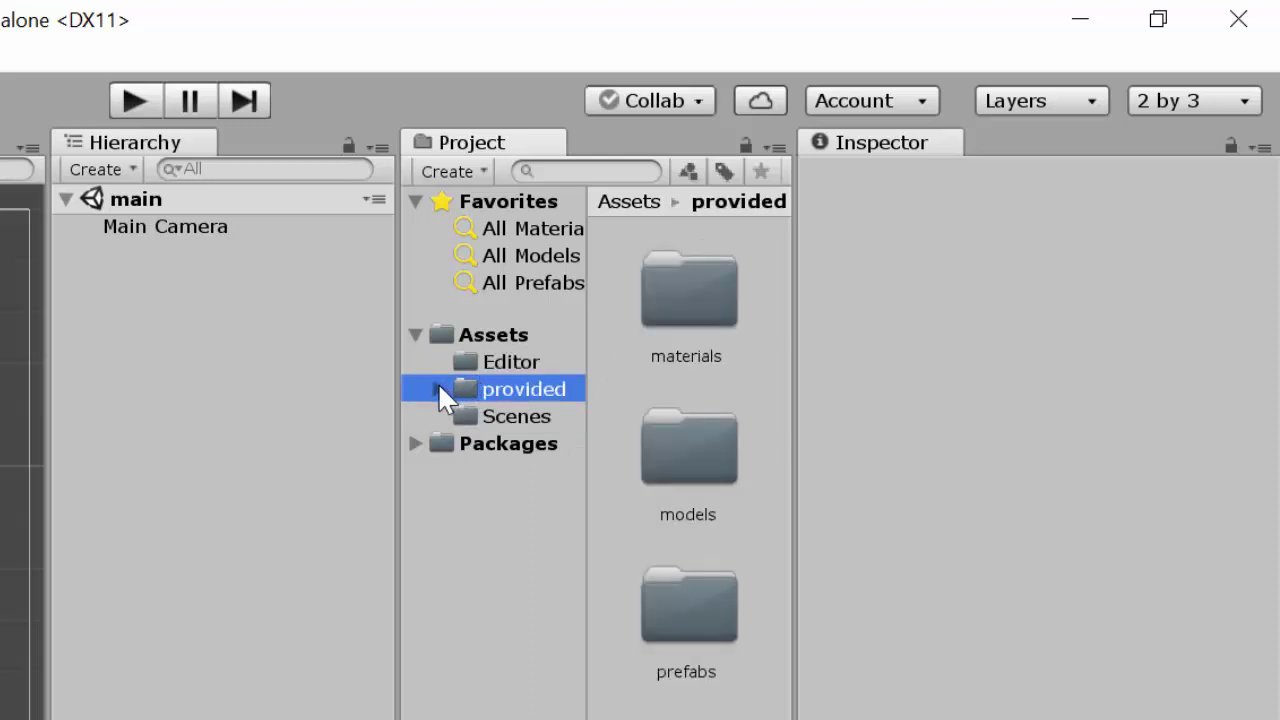
{"action": "left_click", "coordinate": [436, 389]}
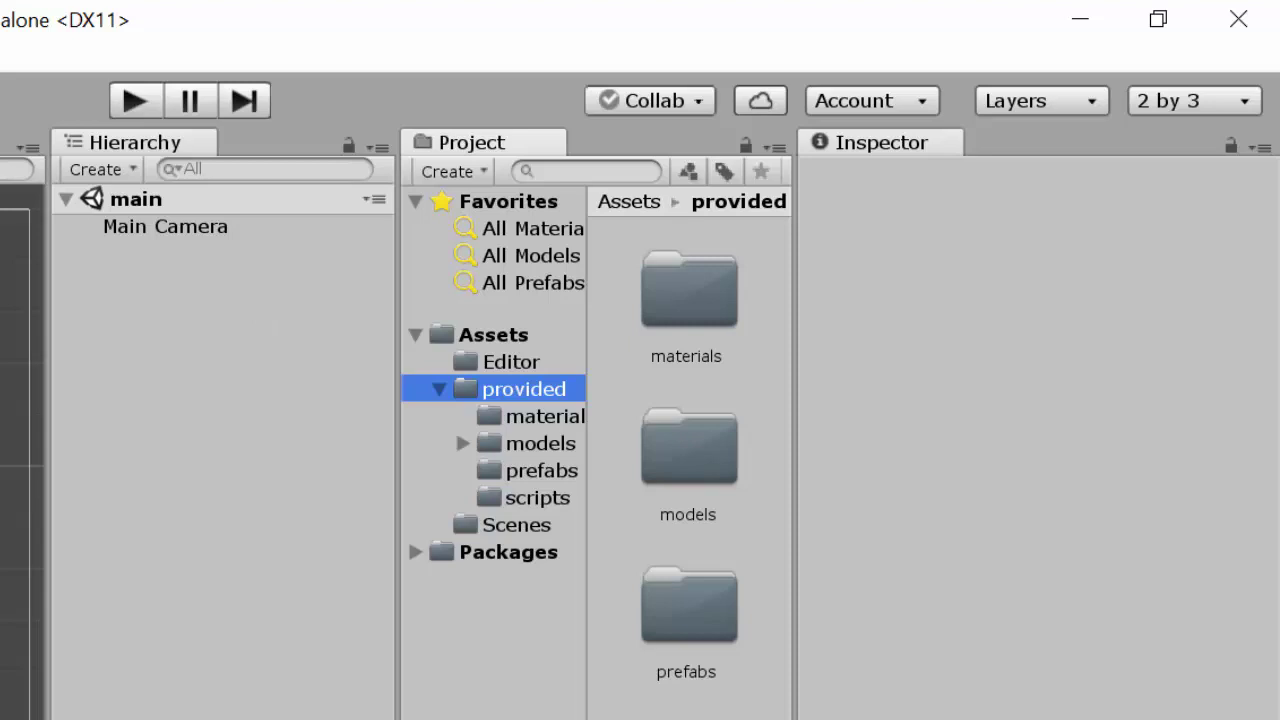
Add a 3D Cube game object to the main scene
{"action": "left_click", "coordinate": [203, 278]}
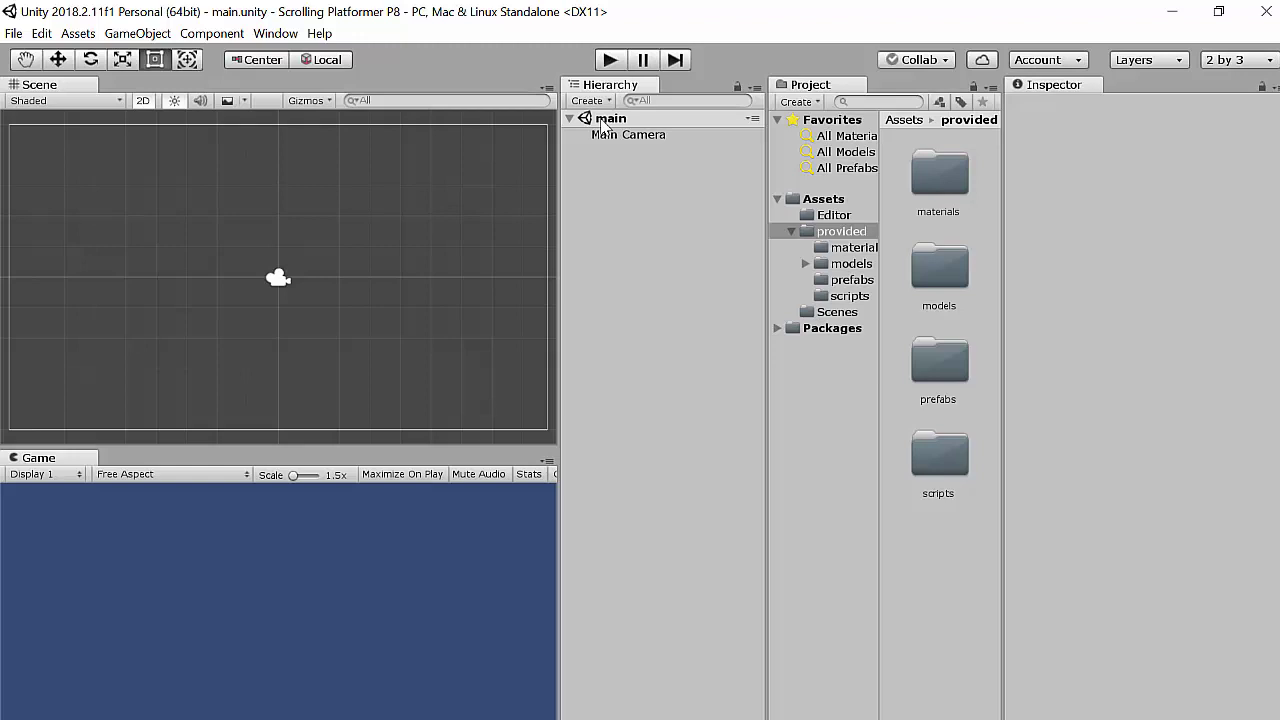
{"action": "right_click", "coordinate": [604, 120]}
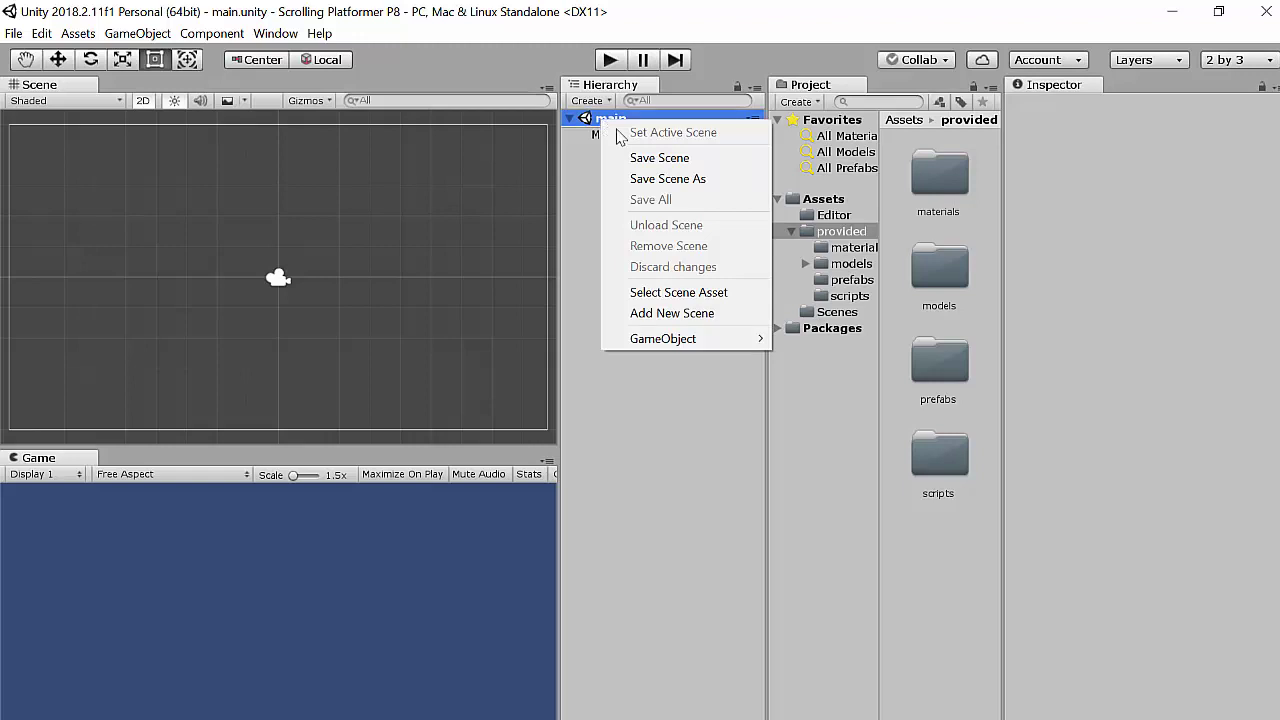
{"action": "mouse_move", "coordinate": [689, 340]}
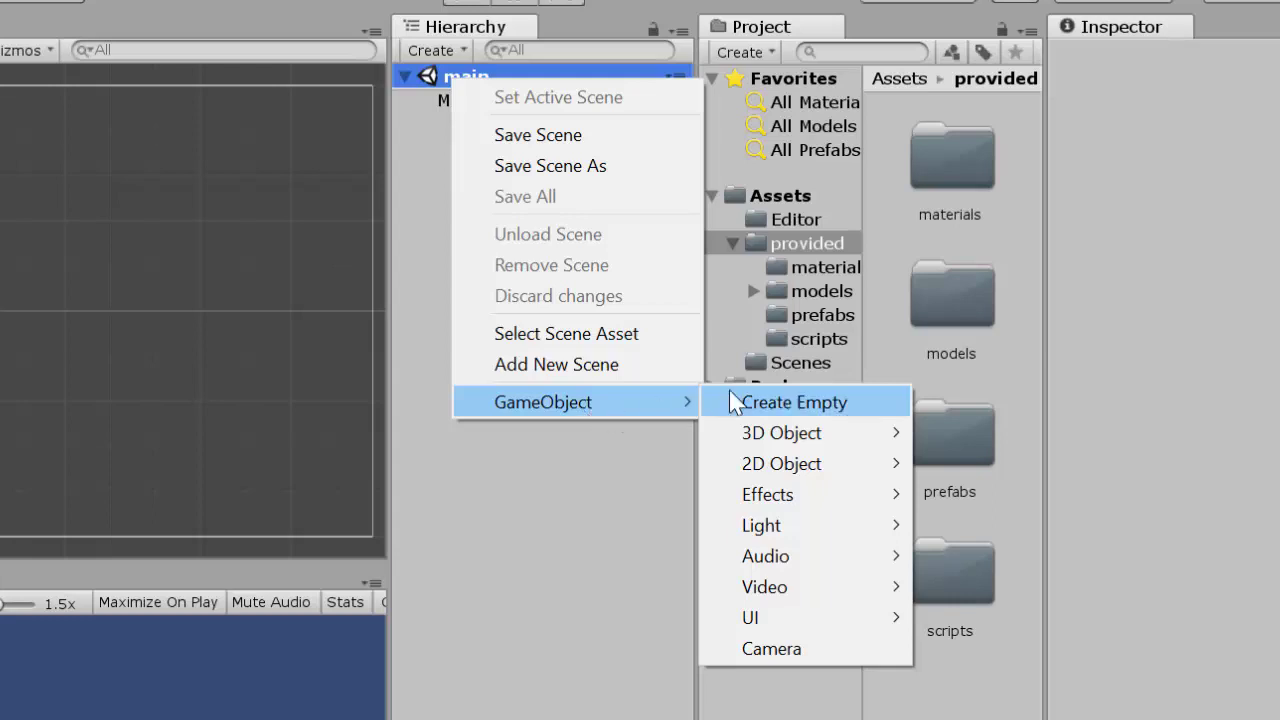
{"action": "mouse_move", "coordinate": [786, 440]}
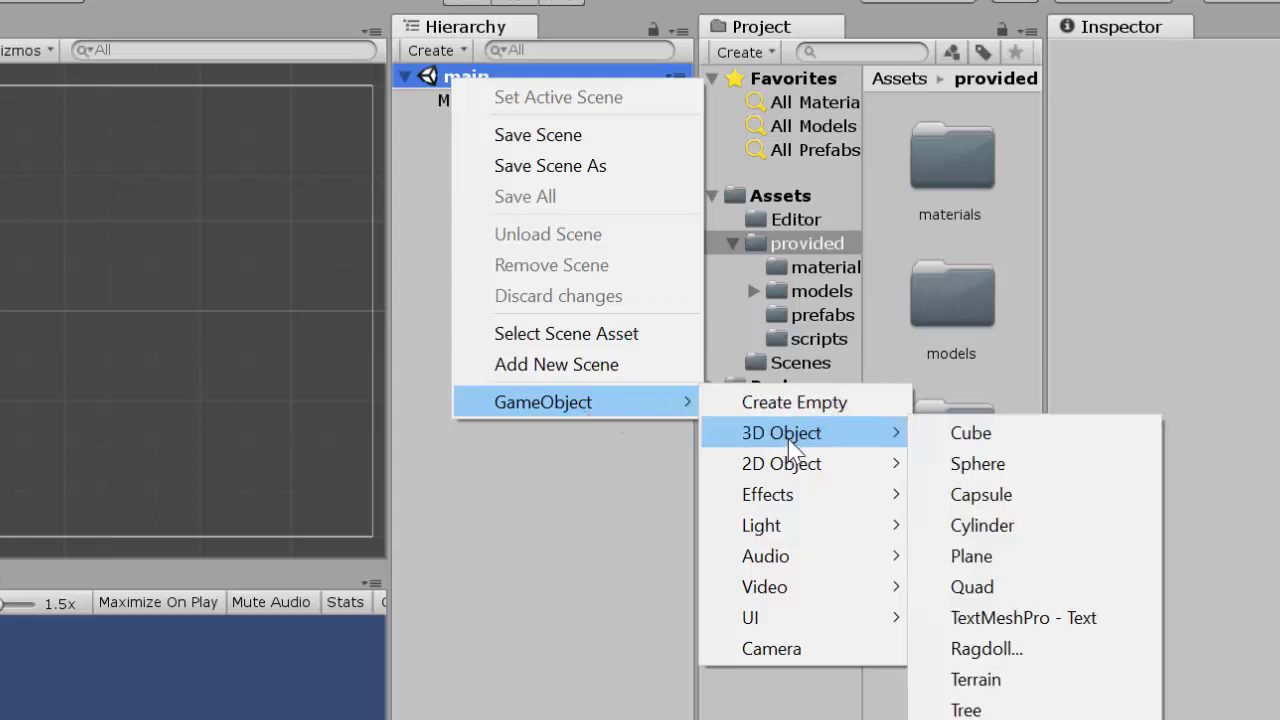
{"action": "left_click", "coordinate": [1010, 437]}
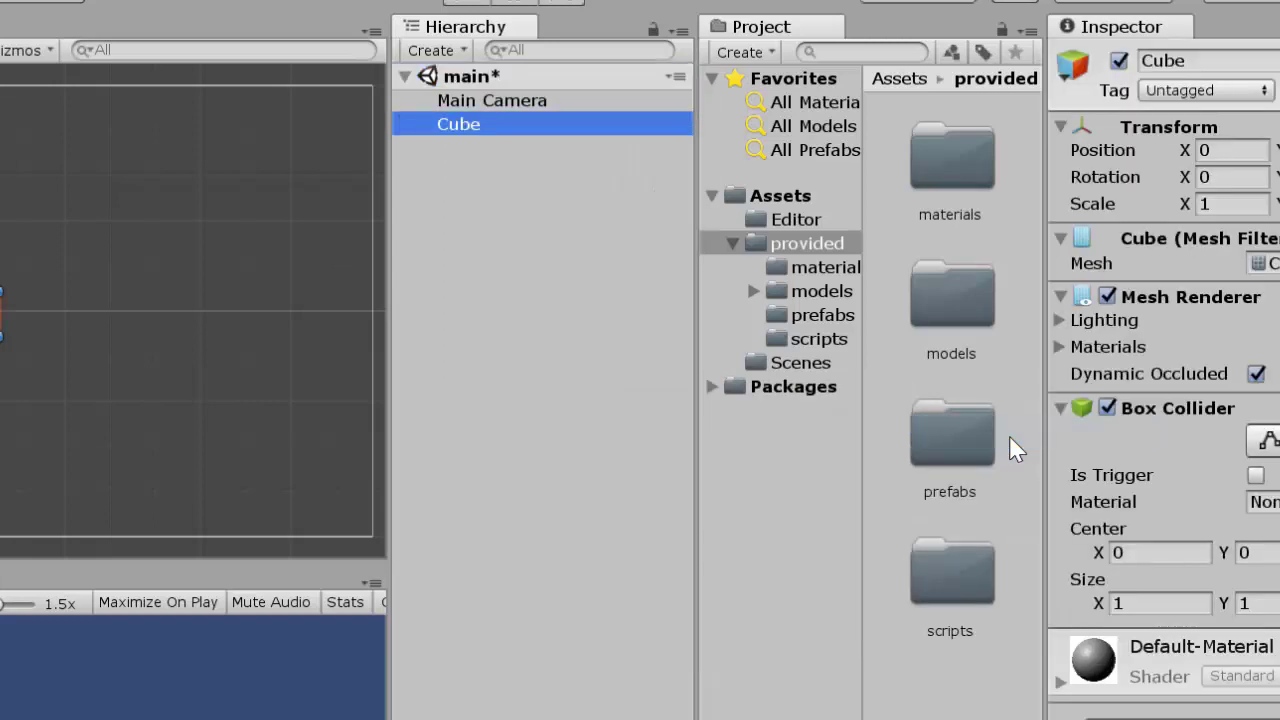
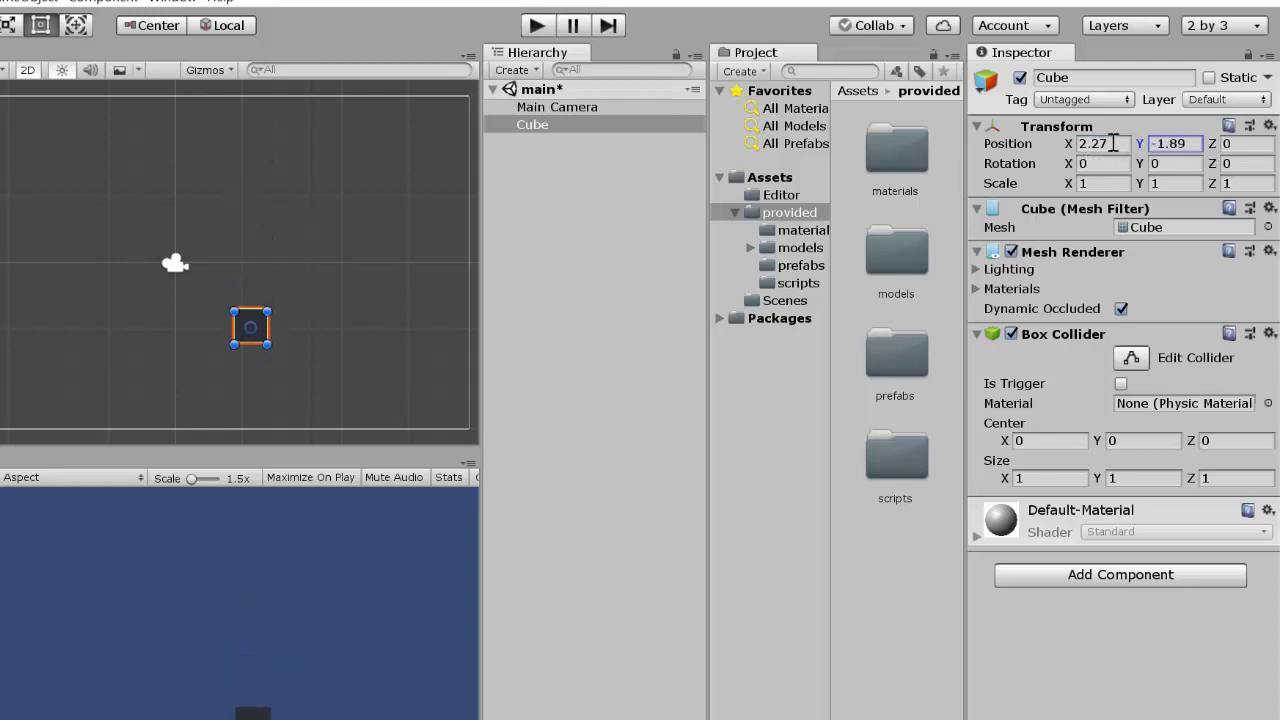
Try moving the cube to Z position -0.51 and rotating it to X -1.31, Y 1.21, Z 22.72
{"action": "left_click", "coordinate": [1232, 144]}
{"action": "type", "text": "2.5"}
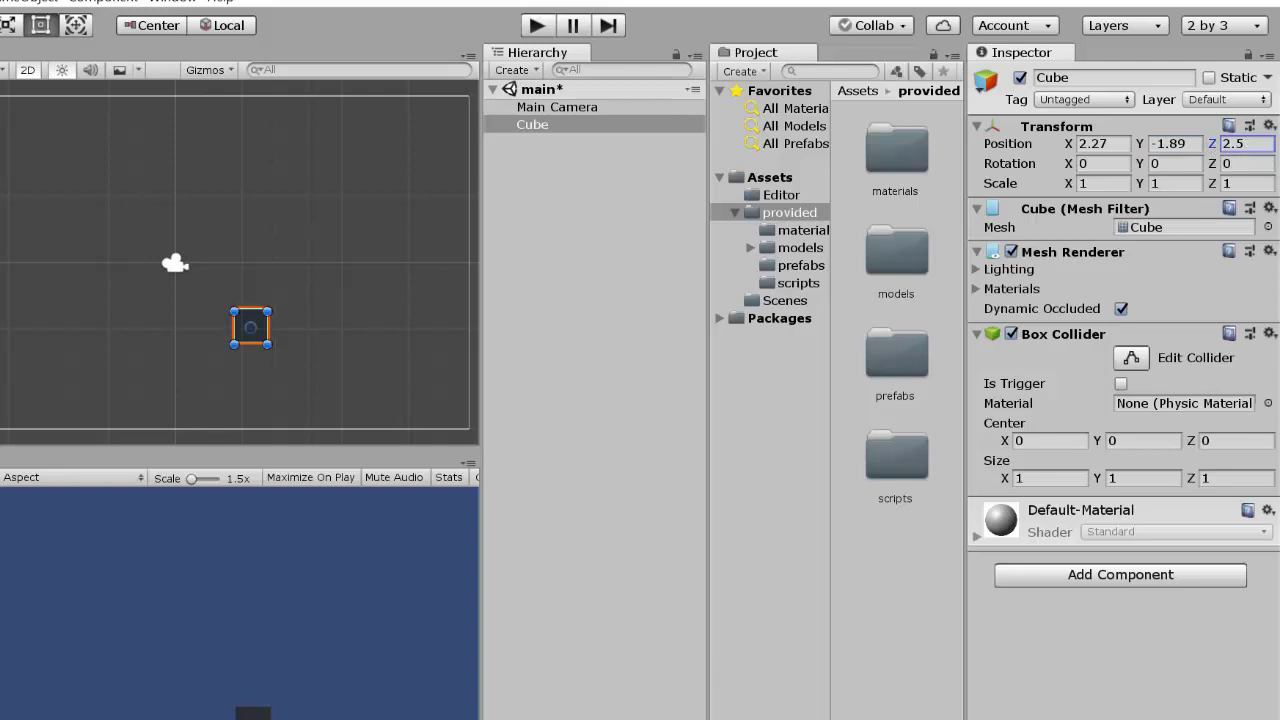
{"action": "left_click_drag", "start_coordinate": [1252, 186], "coordinate": [1203, 152]}
{"action": "left_click", "coordinate": [1072, 164]}
{"action": "left_click_drag", "start_coordinate": [1072, 166], "coordinate": [1032, 176]}
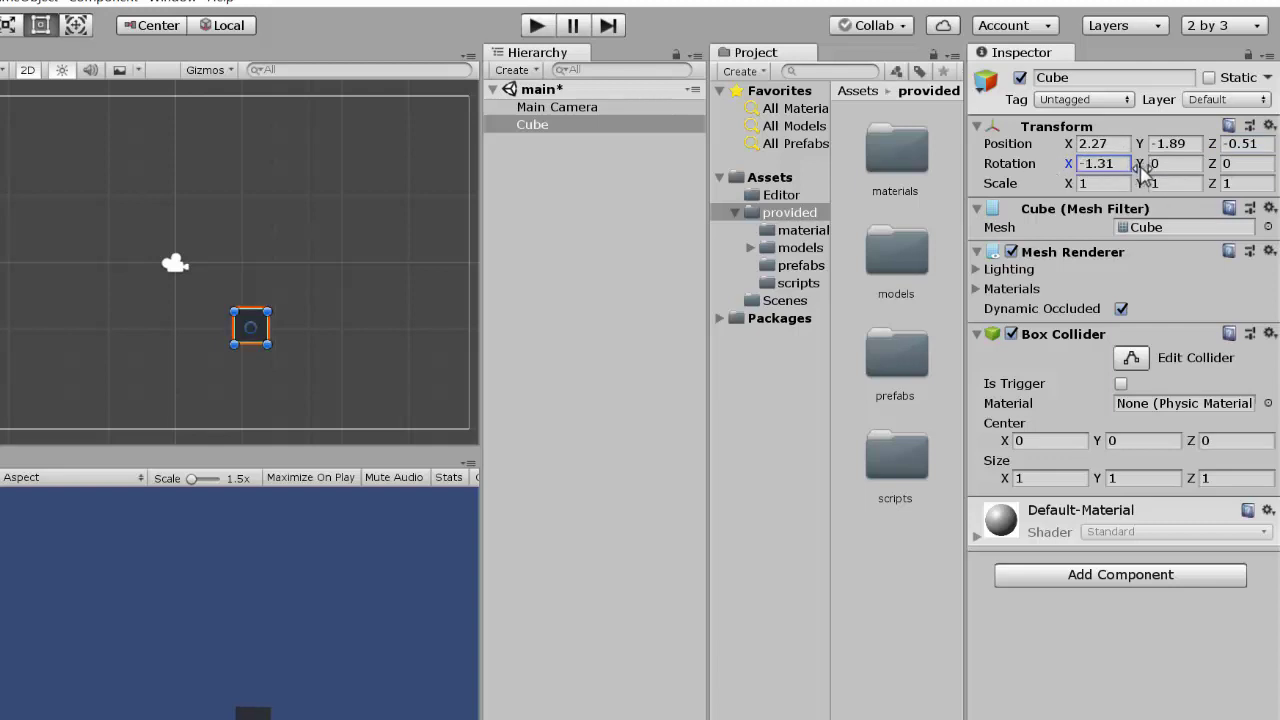
{"action": "left_click_drag", "start_coordinate": [1141, 166], "coordinate": [621, 225]}
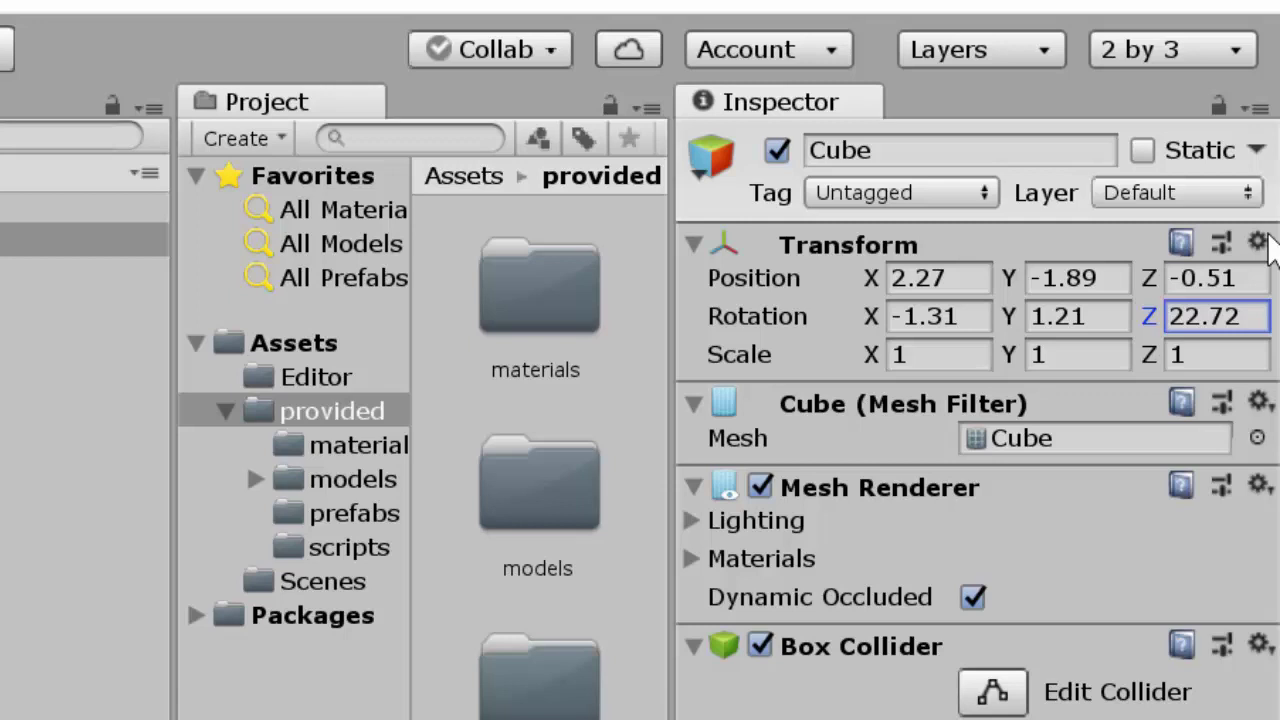
Reset the cube's whole Transform component to its default position, rotation and scale
{"action": "left_click", "coordinate": [1260, 242]}
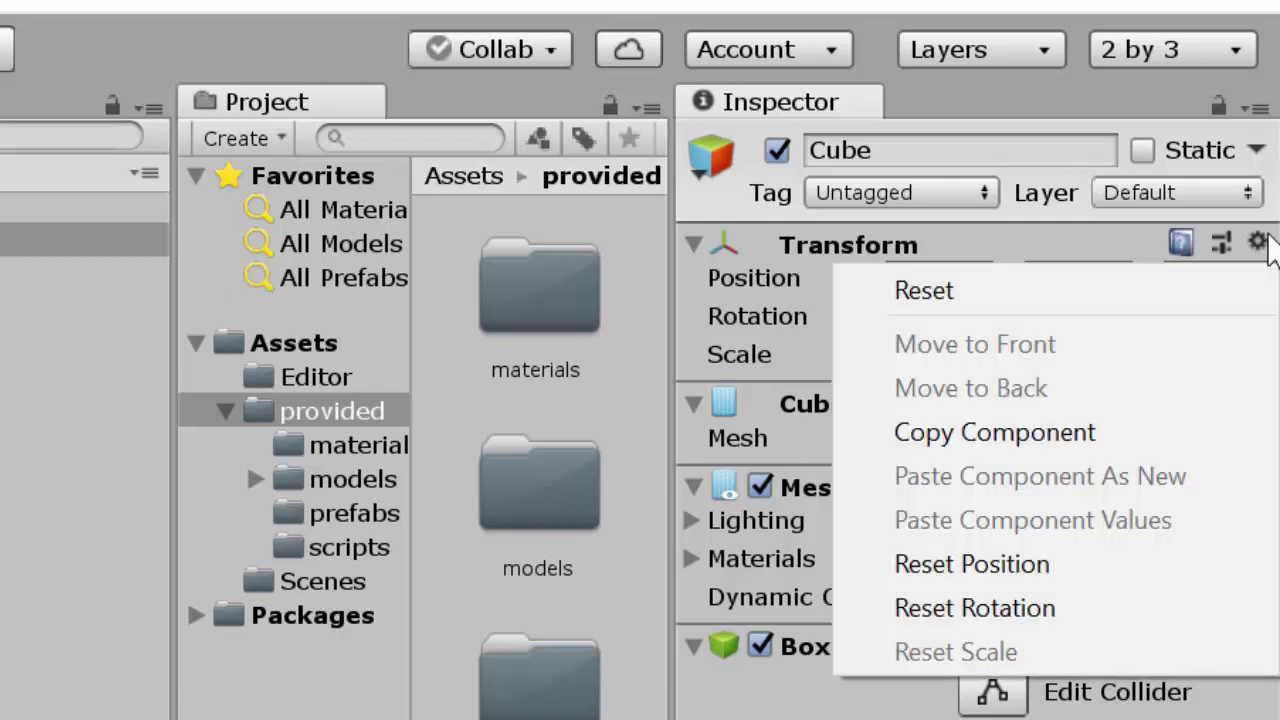
{"action": "left_click", "coordinate": [945, 303]}
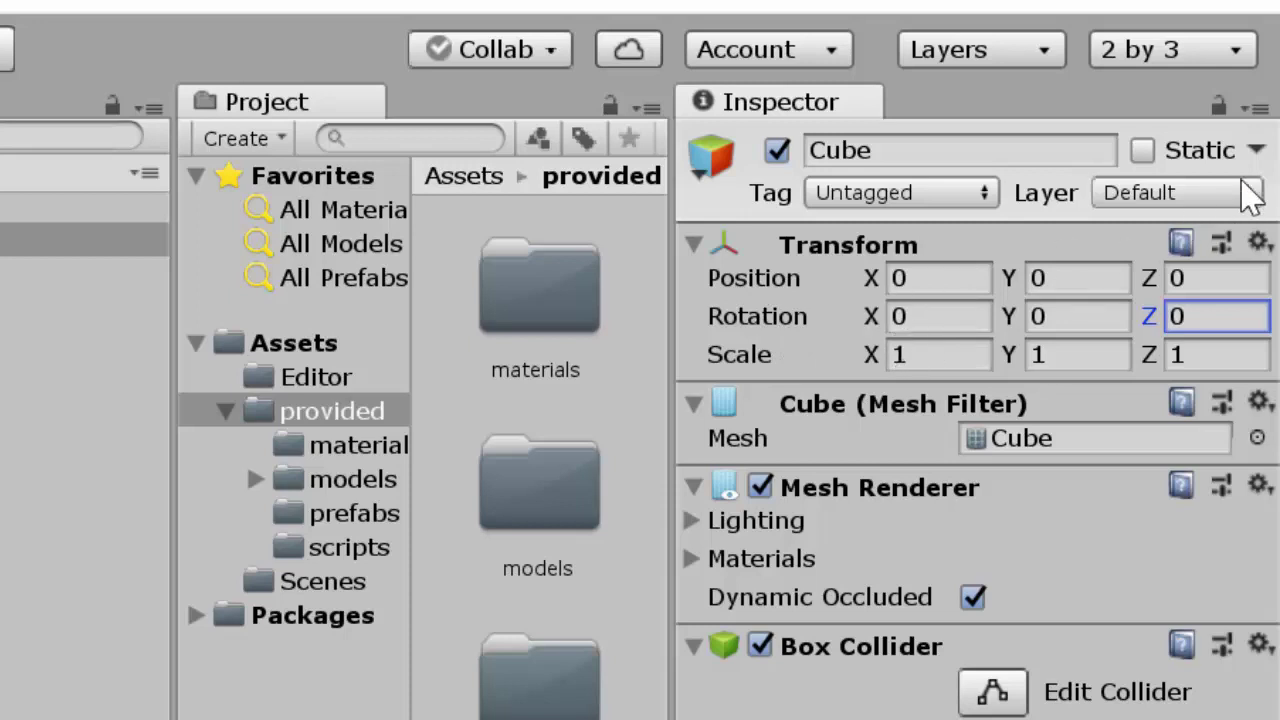
{"action": "left_click", "coordinate": [1260, 243]}
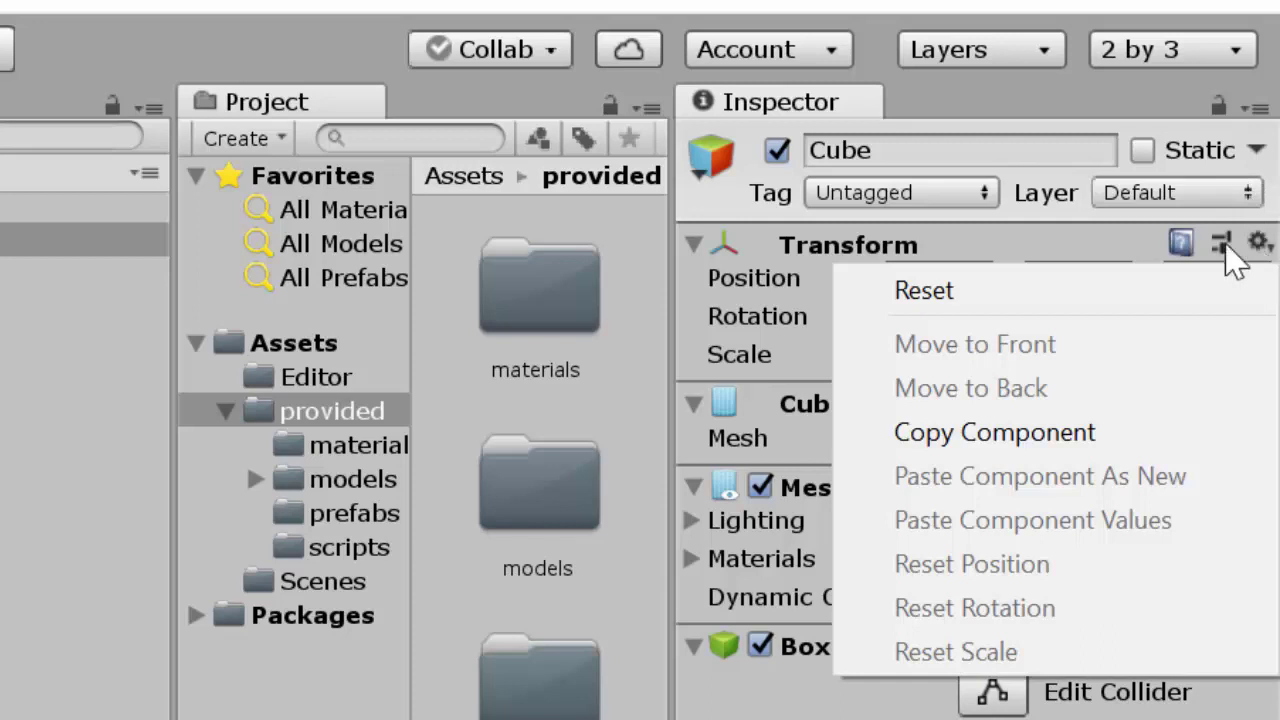
{"action": "left_click", "coordinate": [905, 298]}
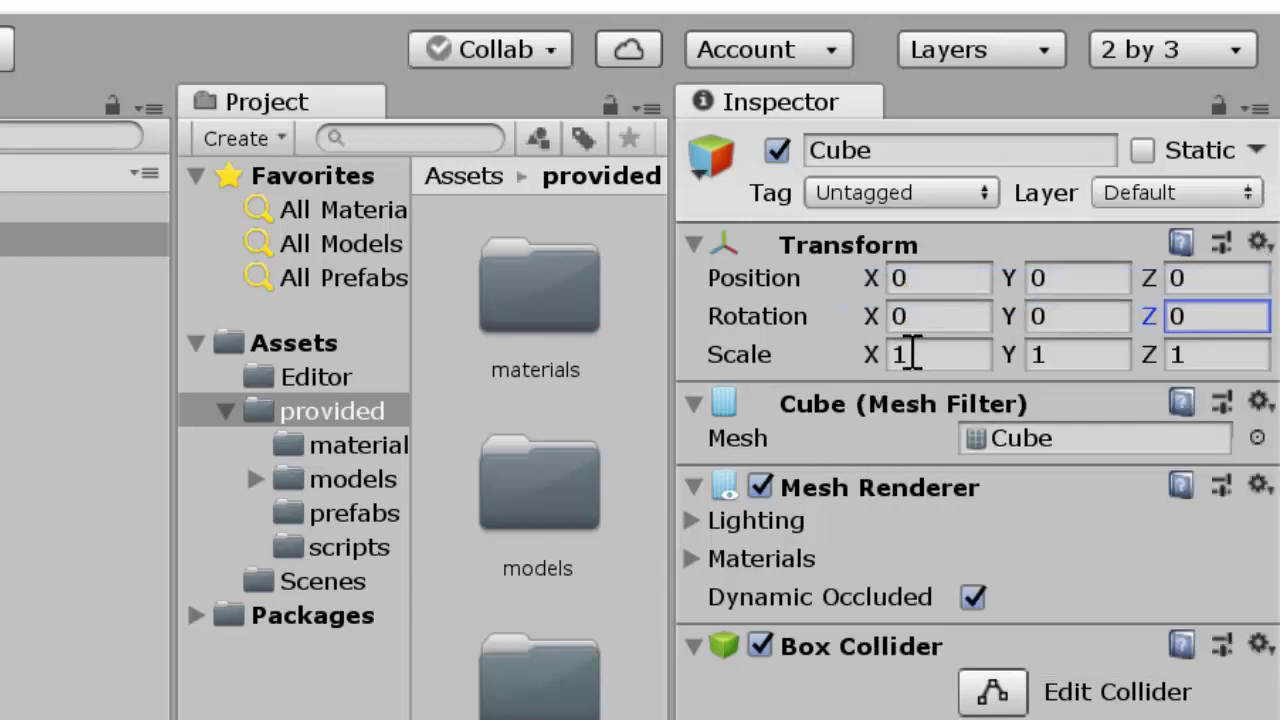
Set the cube's X scale to 8 to stretch it into a long horizontal block
{"action": "left_click", "coordinate": [908, 355]}
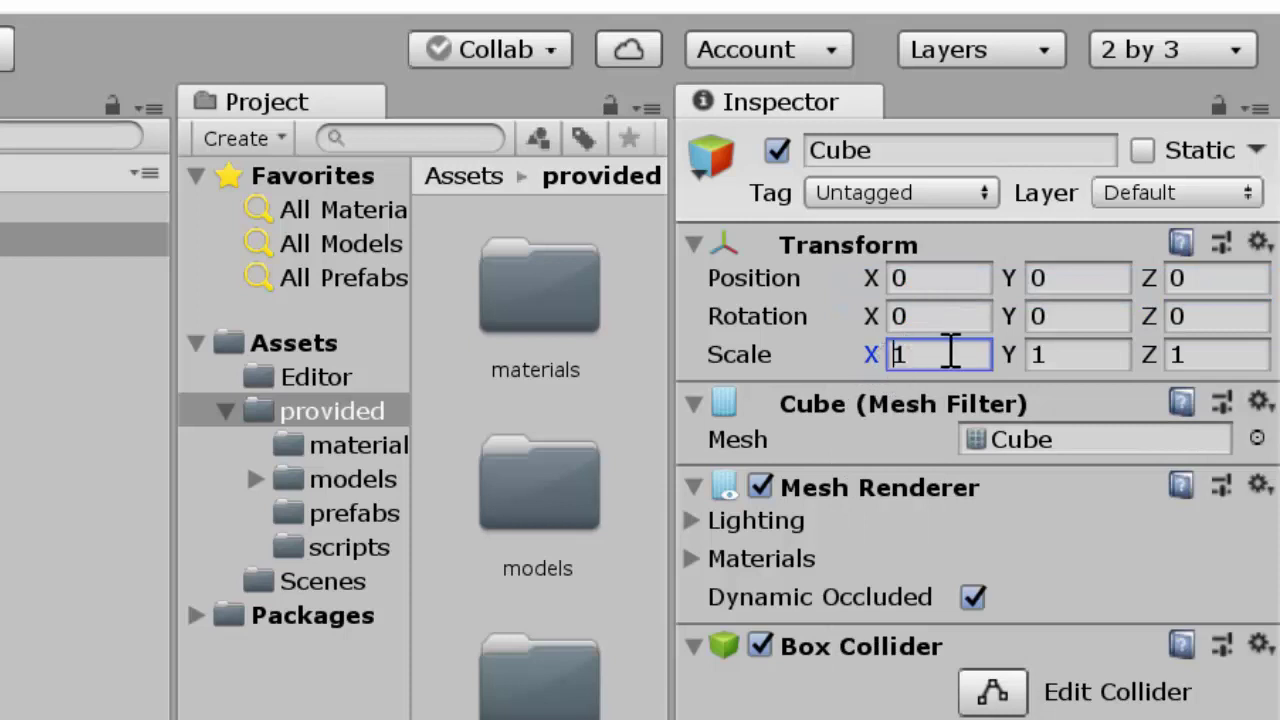
{"action": "type", "text": "8"}
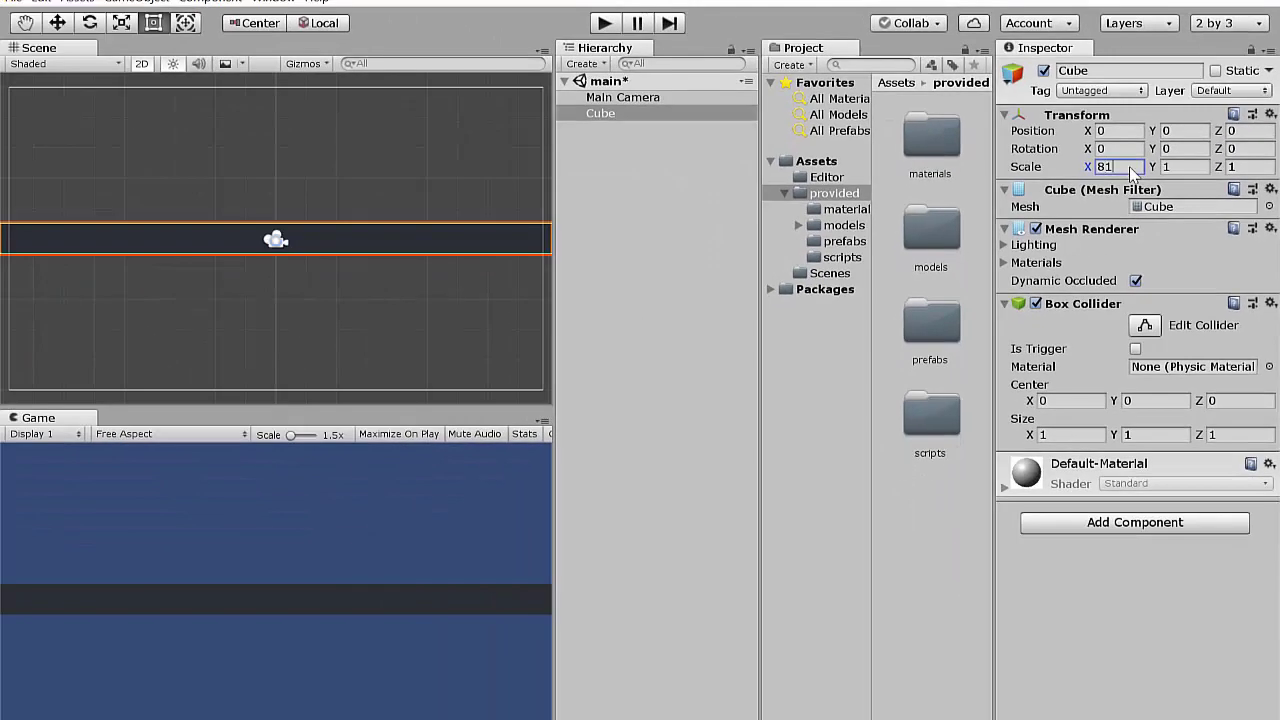
{"action": "key", "text": "Delete"}
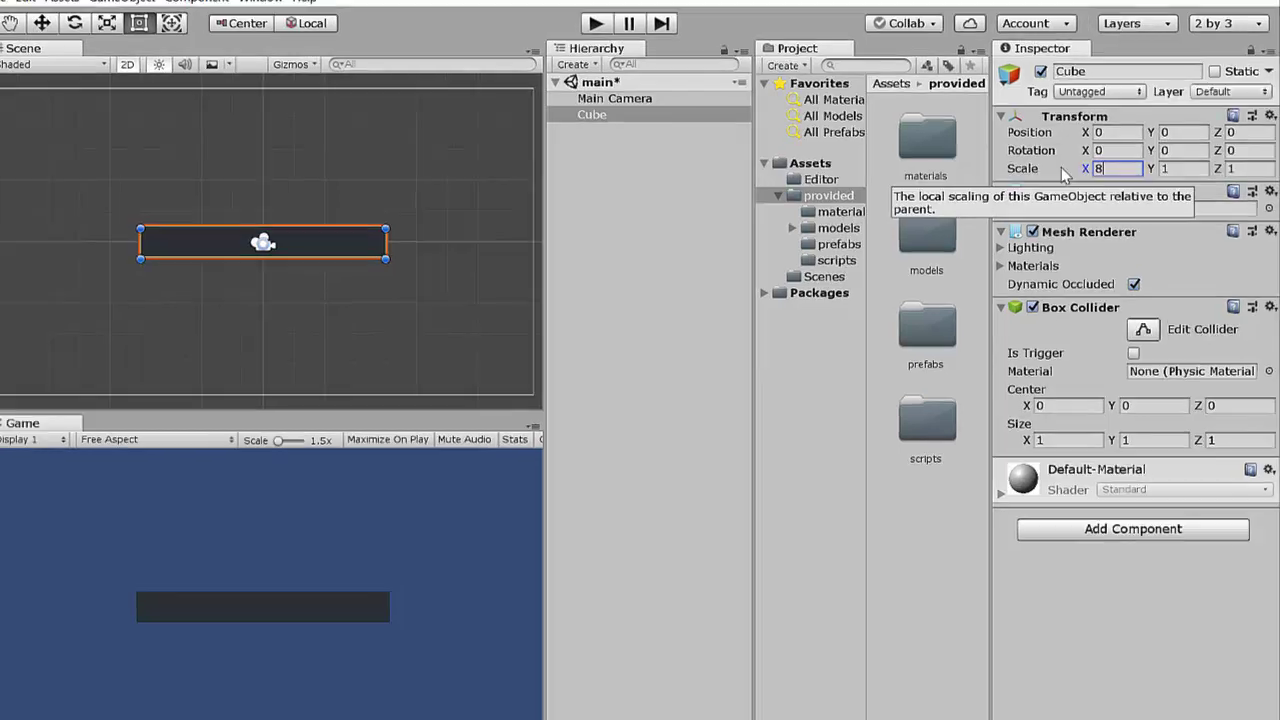
Try a Y scale of 2 on the cube, and set it back to 1
{"action": "left_click", "coordinate": [1171, 166]}
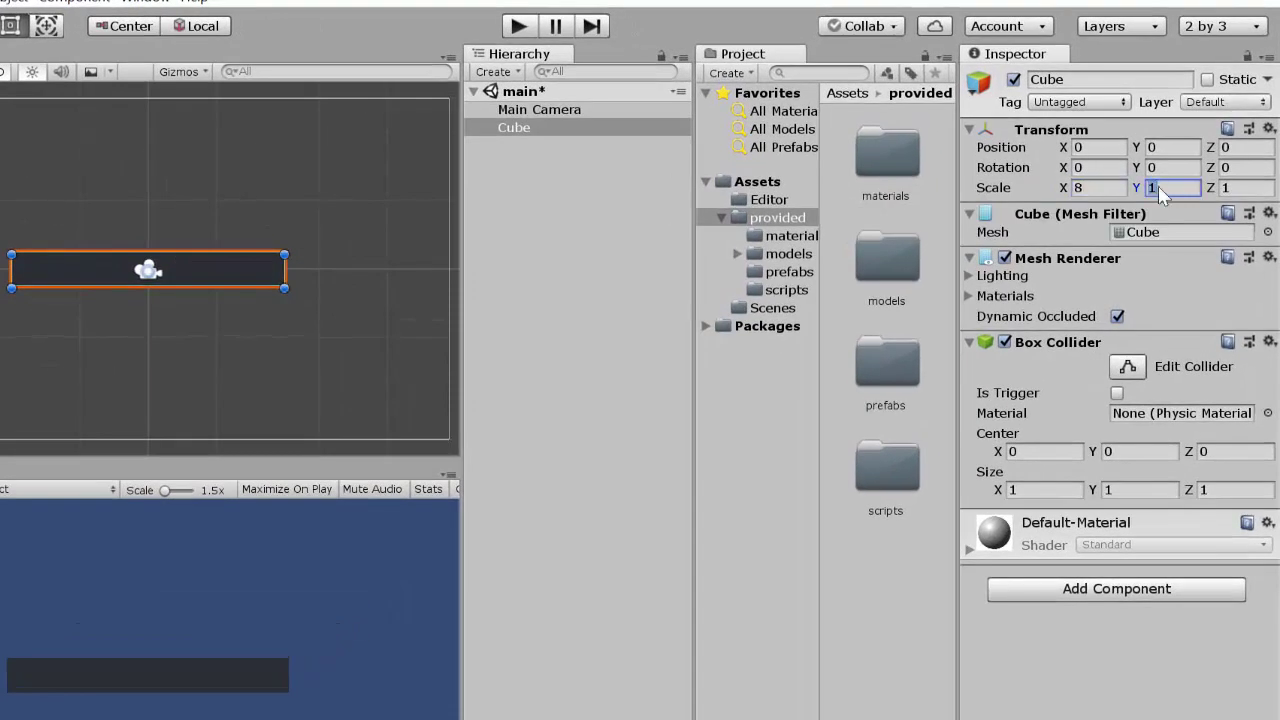
{"action": "type", "text": "2"}
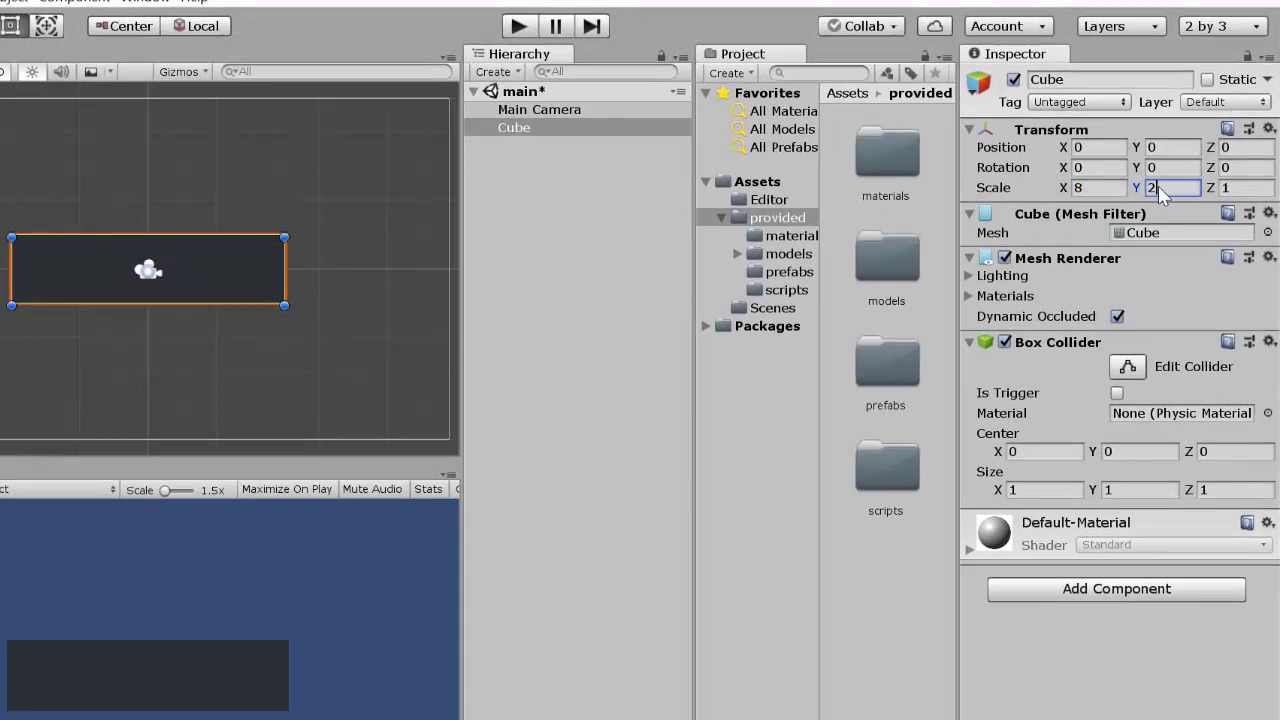
{"action": "key", "text": "BackSpace"}
{"action": "type", "text": "1"}
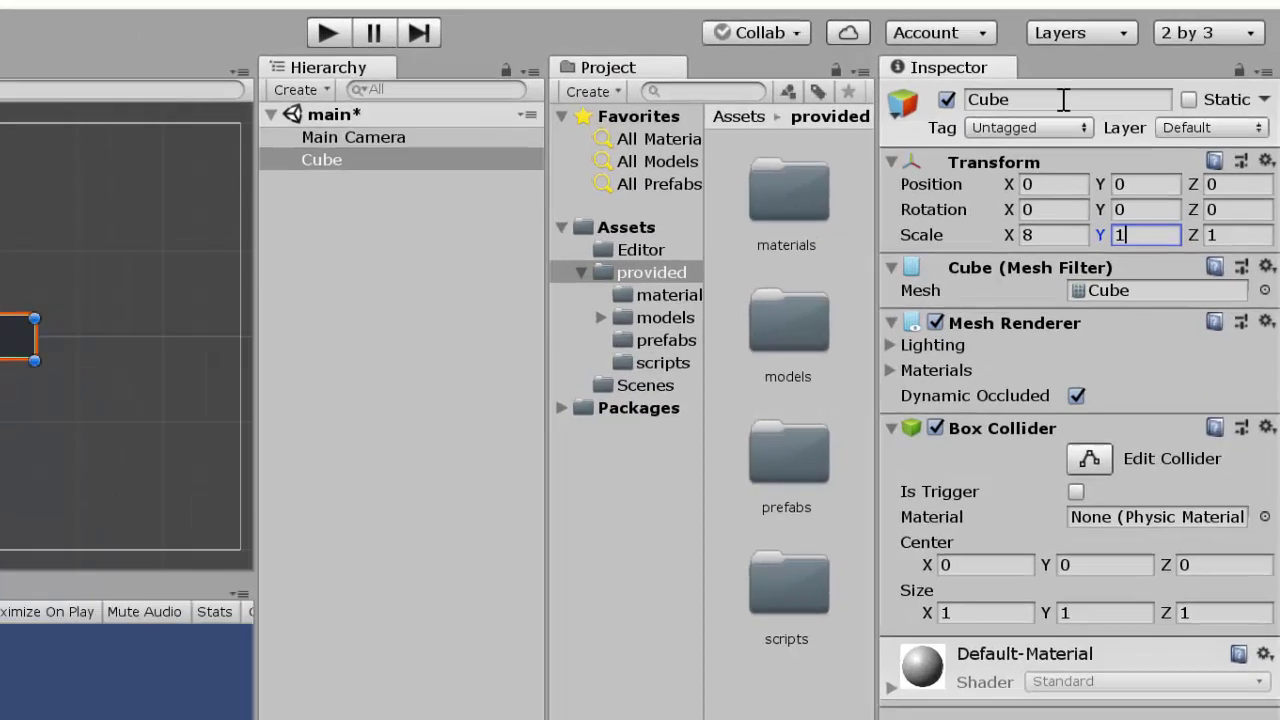
Rename the stretched cube as Platform
{"action": "left_click", "coordinate": [1072, 80]}
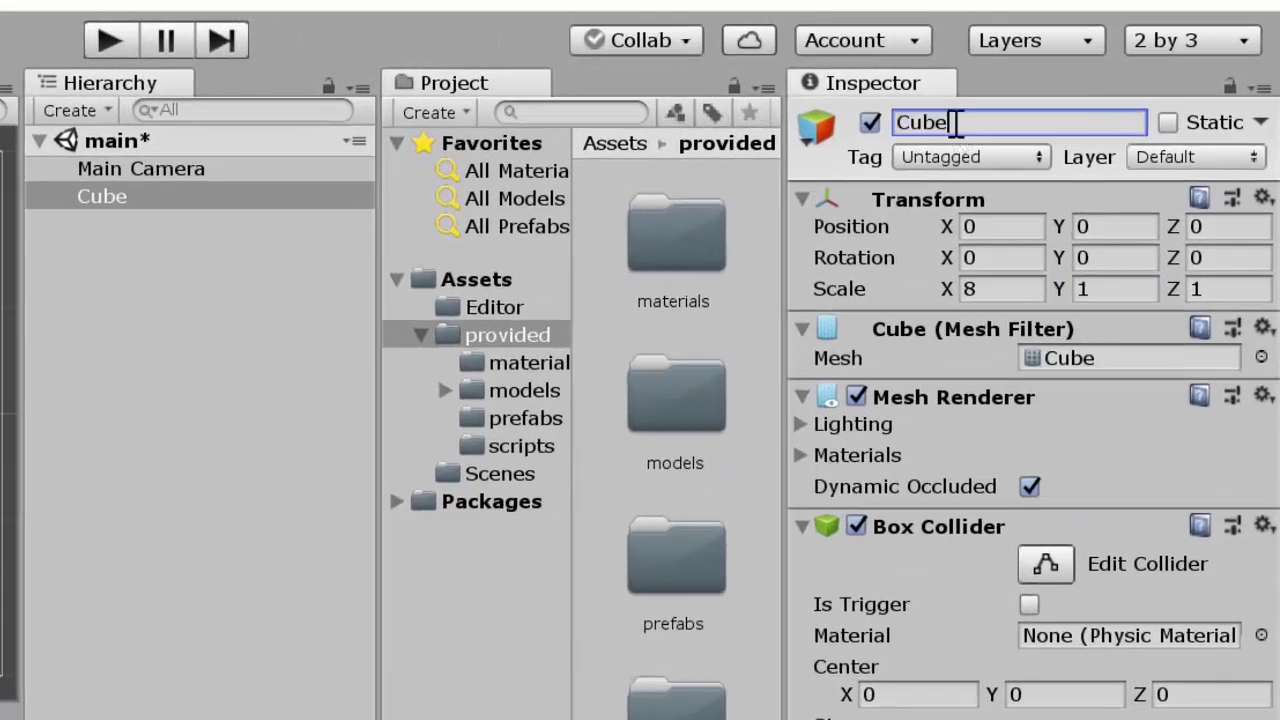
{"action": "left_click_drag", "start_coordinate": [955, 122], "coordinate": [897, 122]}
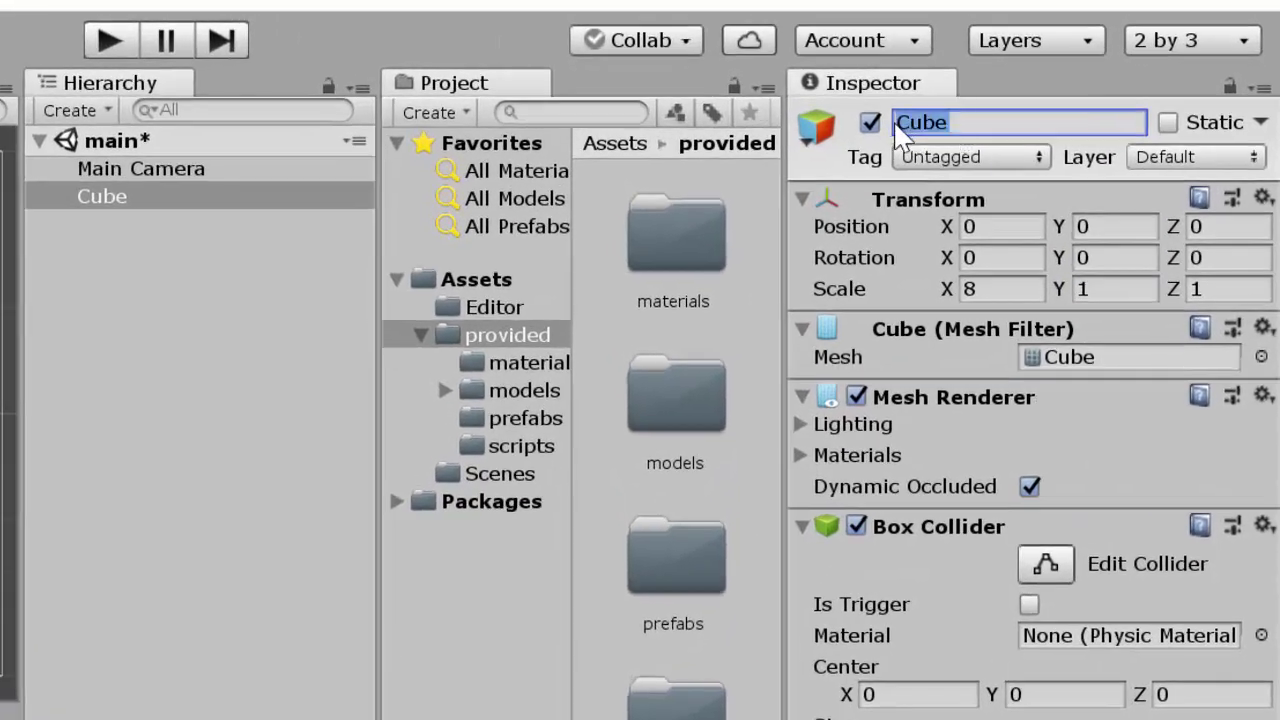
{"action": "type", "text": "Platform"}
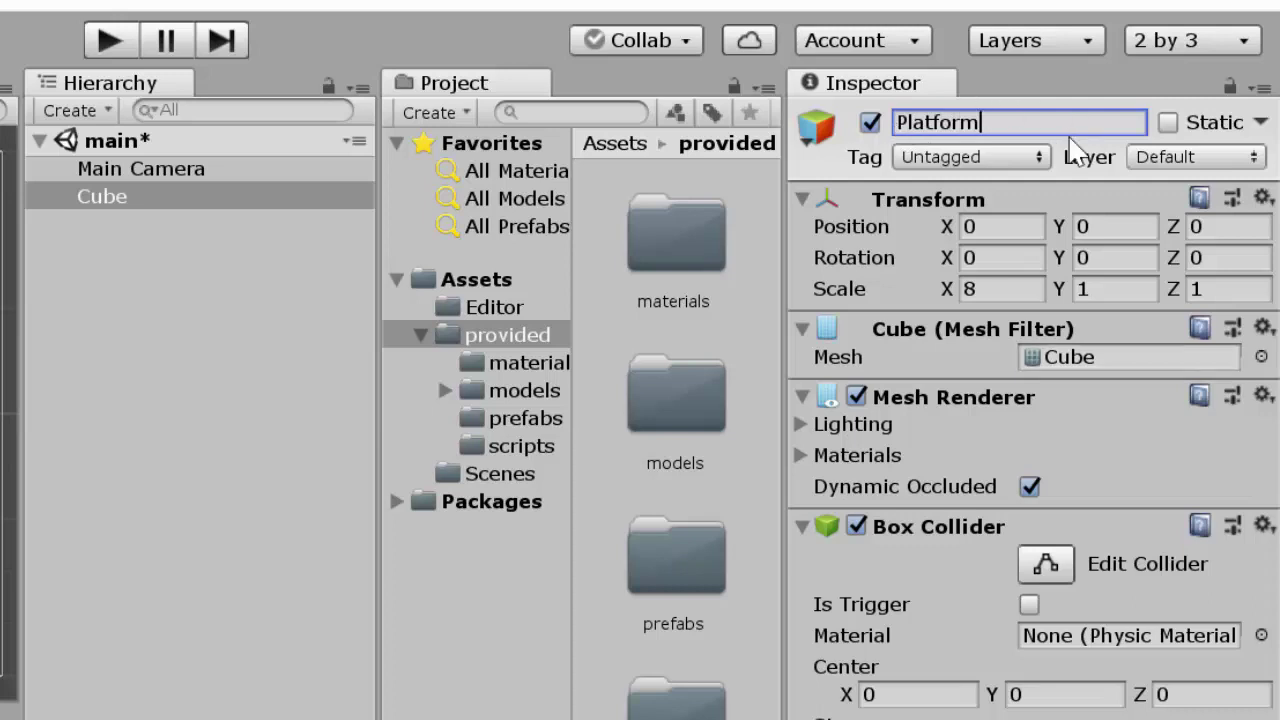
{"action": "left_click", "coordinate": [229, 335]}
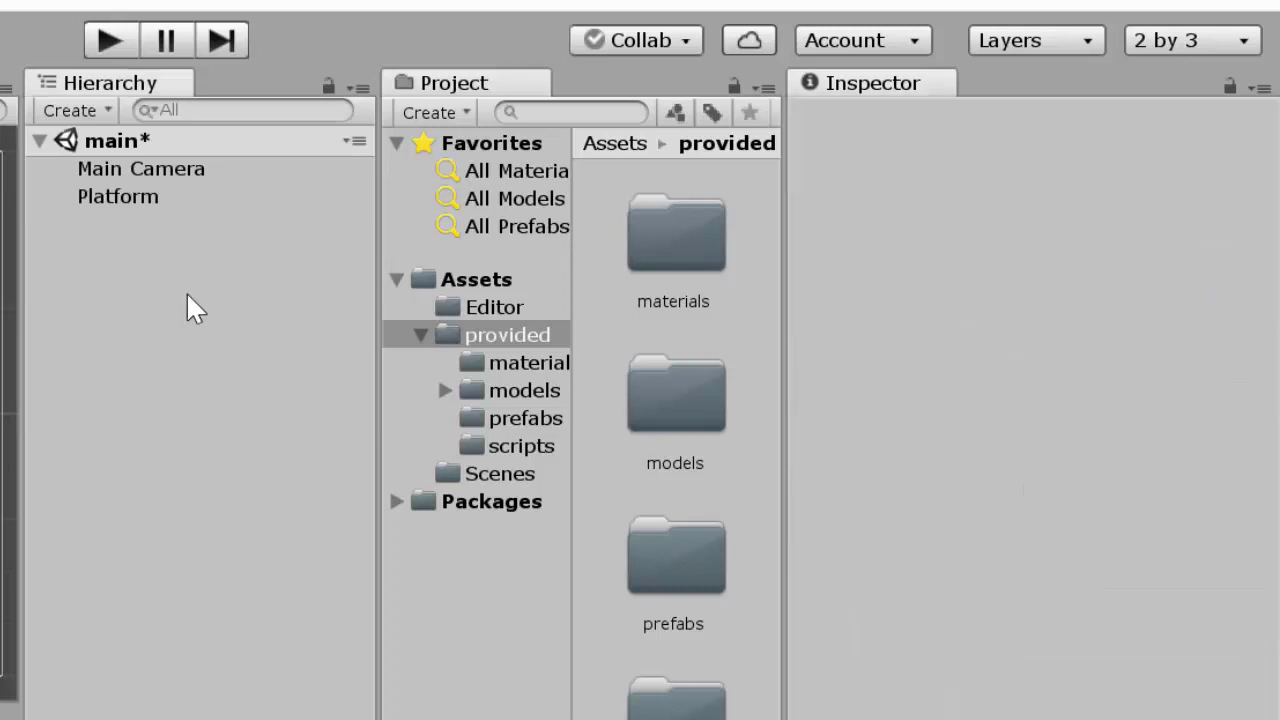
Create a new layer named Platform in the User Layer 8 slot of the project's layer settings
{"action": "left_click", "coordinate": [89, 205]}
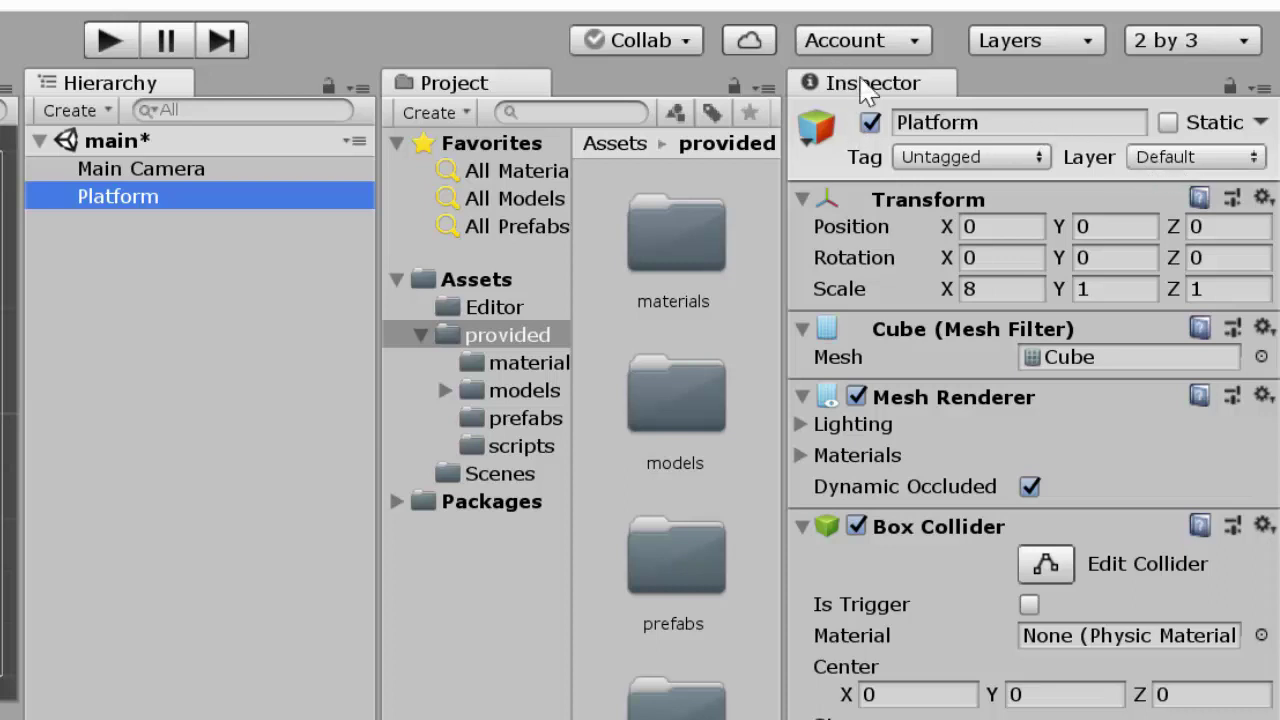
{"action": "left_click", "coordinate": [1165, 160]}
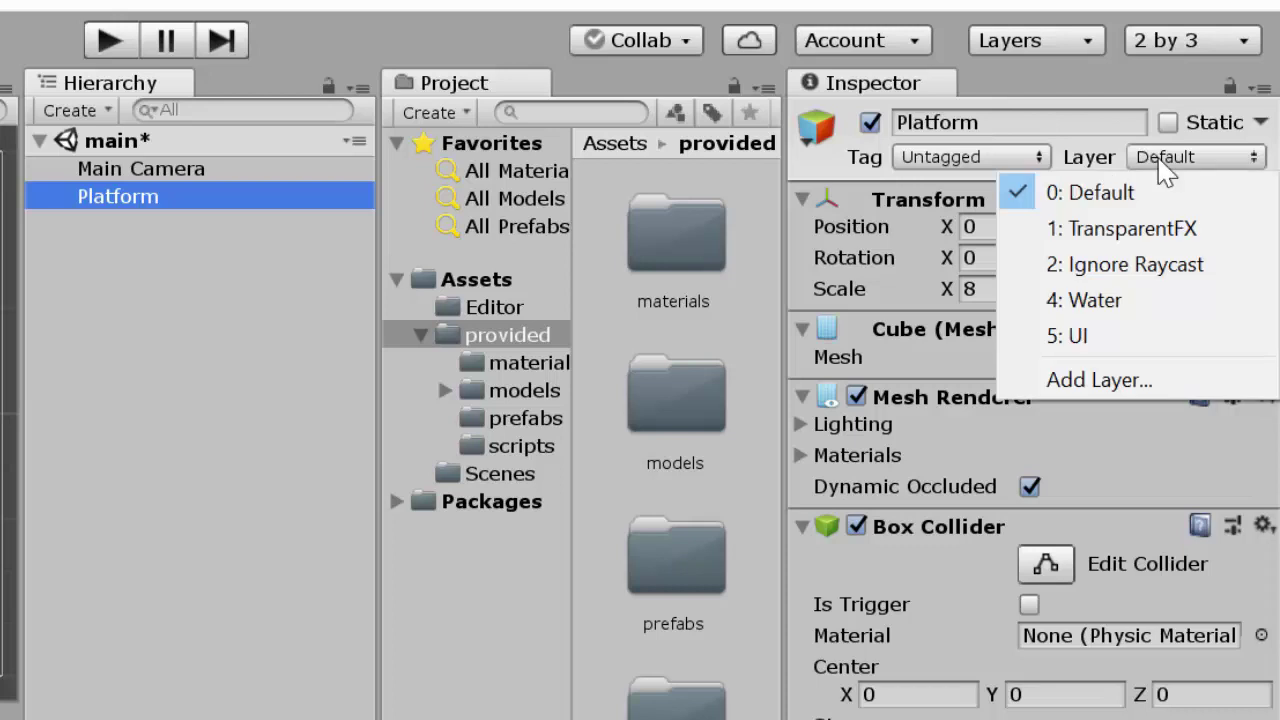
{"action": "left_click", "coordinate": [1077, 385]}
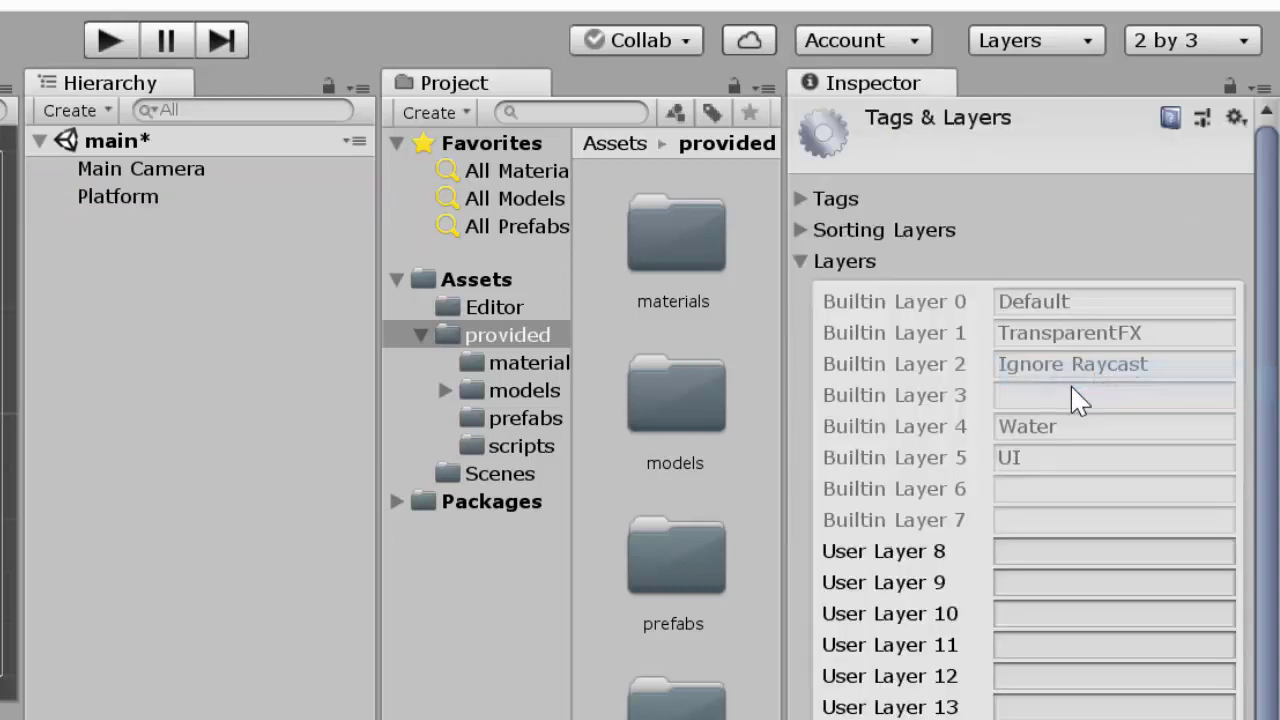
{"action": "left_click", "coordinate": [1063, 552]}
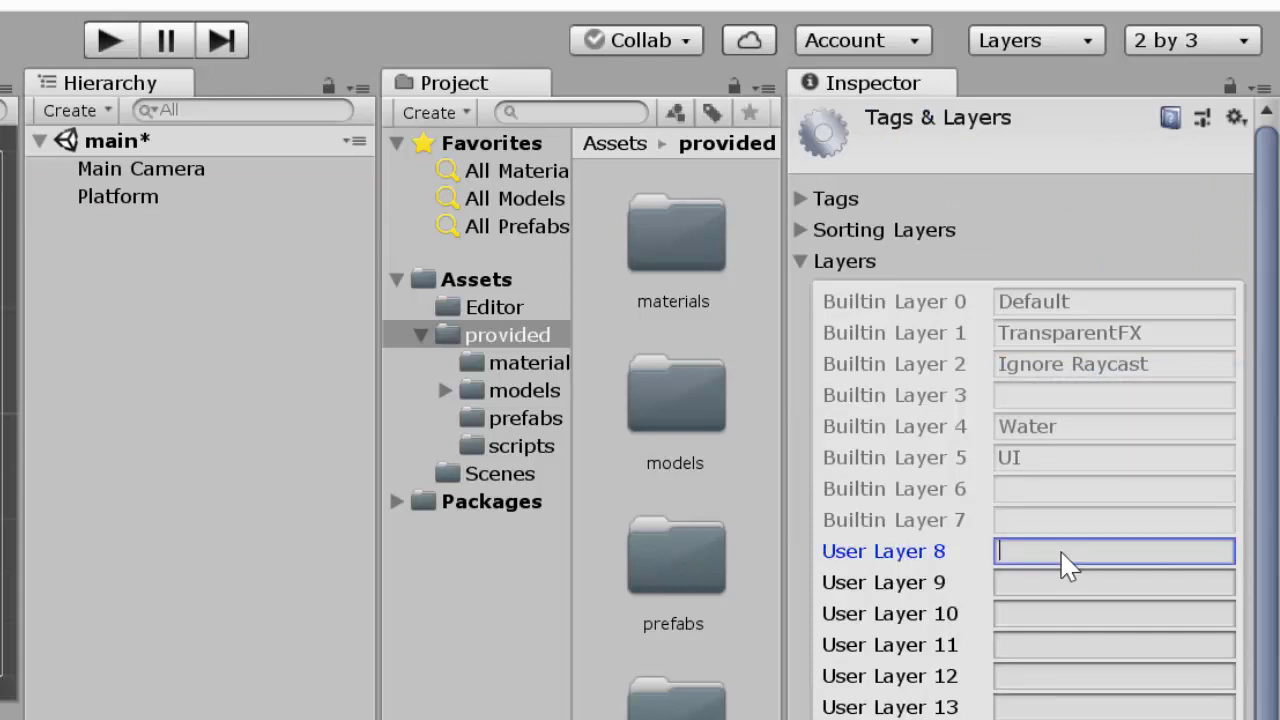
{"action": "type", "text": "Platform"}
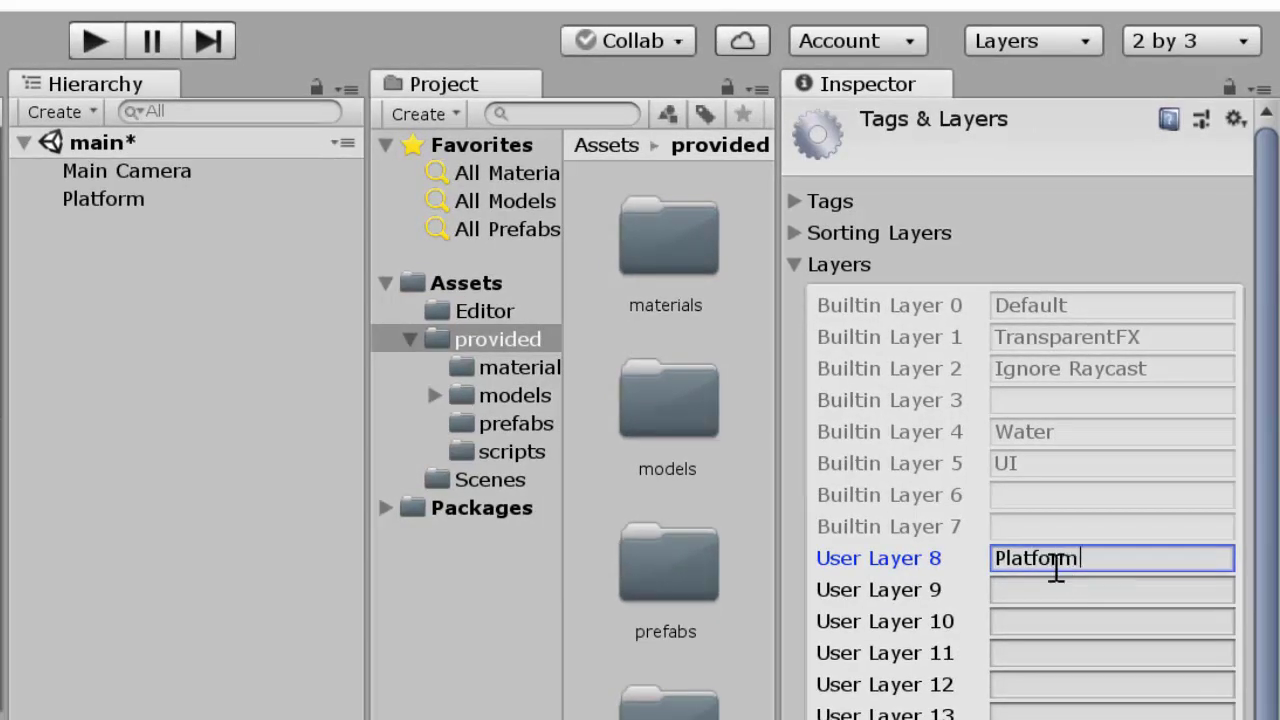
{"action": "key", "text": "Return"}
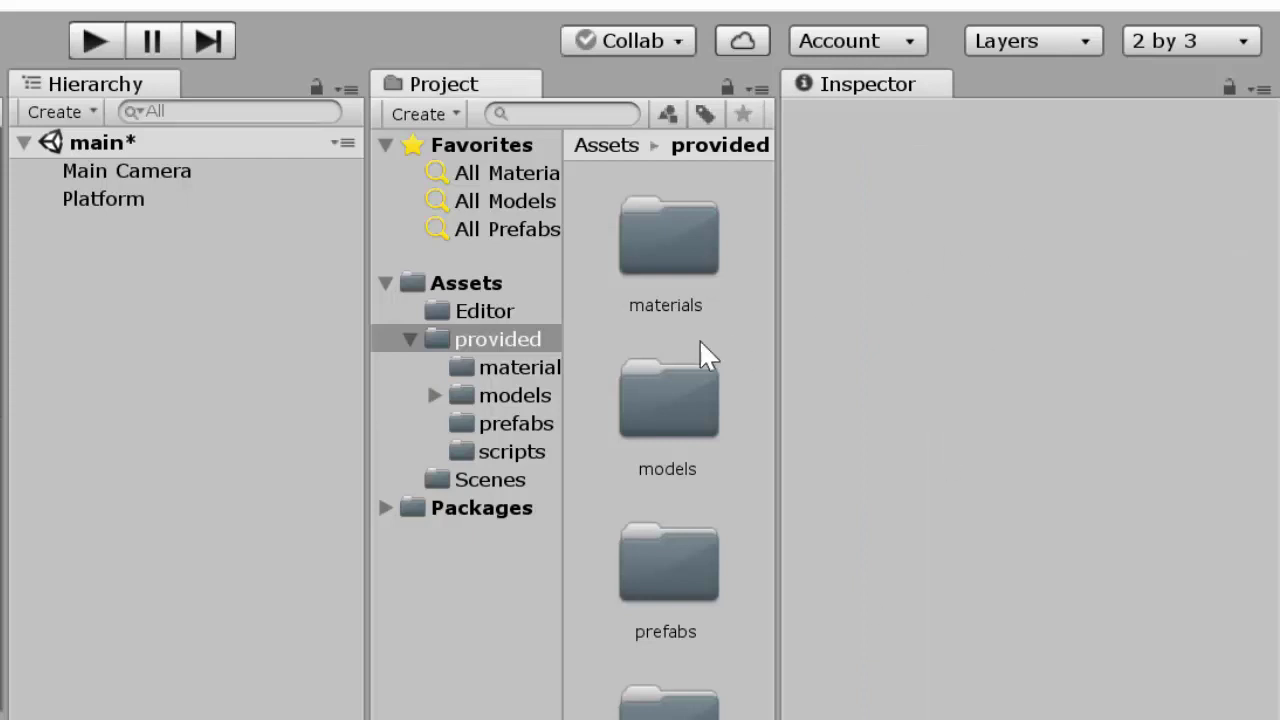
Assign the Platform object to the Platform layer
{"action": "left_click", "coordinate": [100, 205]}
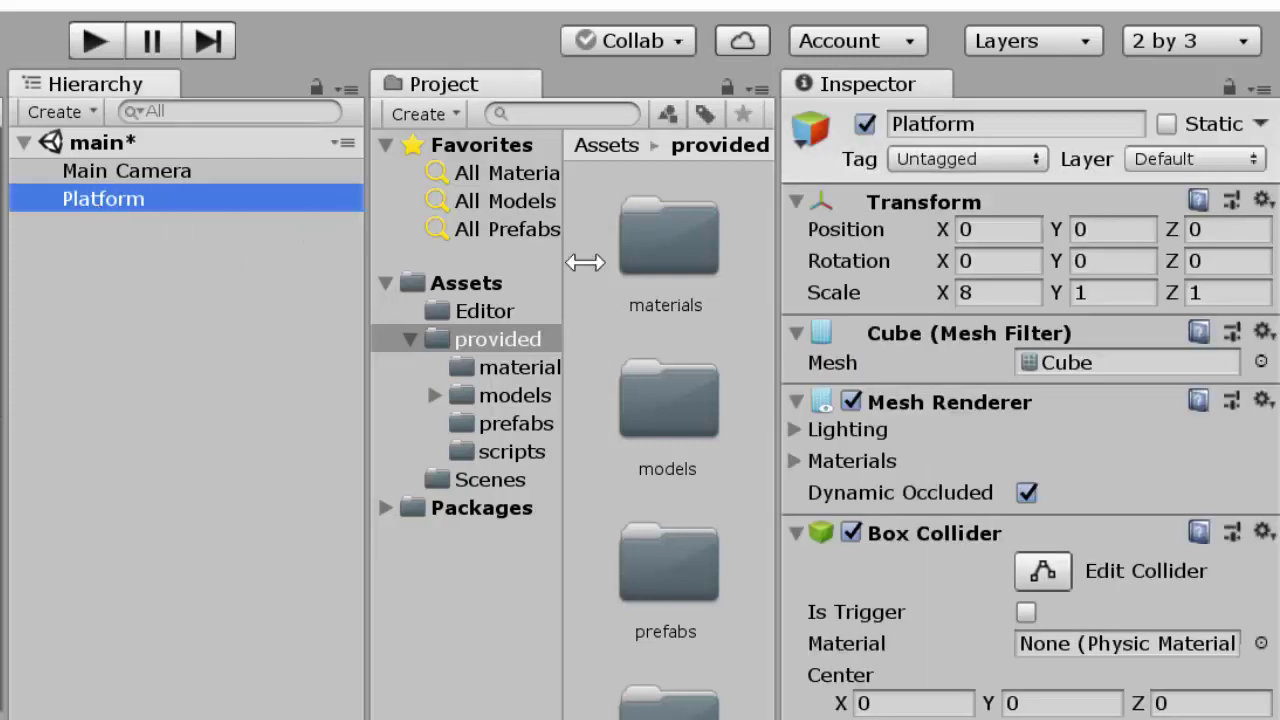
{"action": "left_click", "coordinate": [1260, 161]}
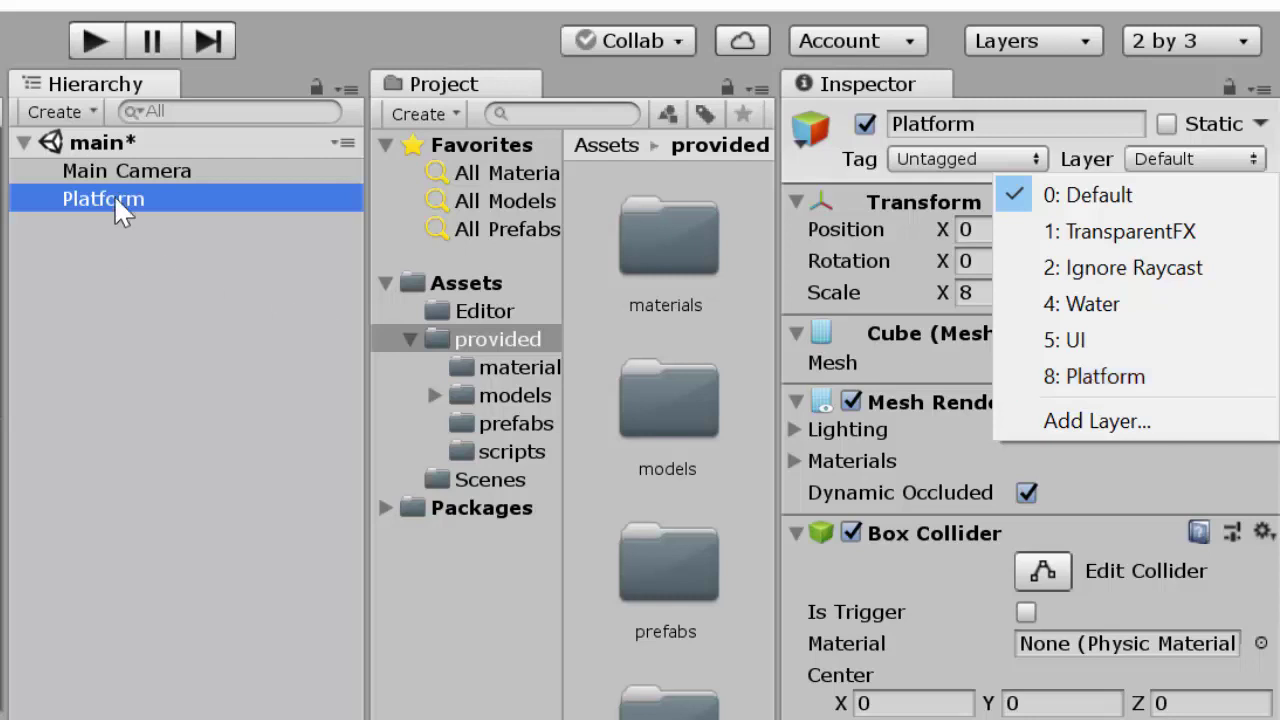
{"action": "left_click", "coordinate": [1086, 378]}
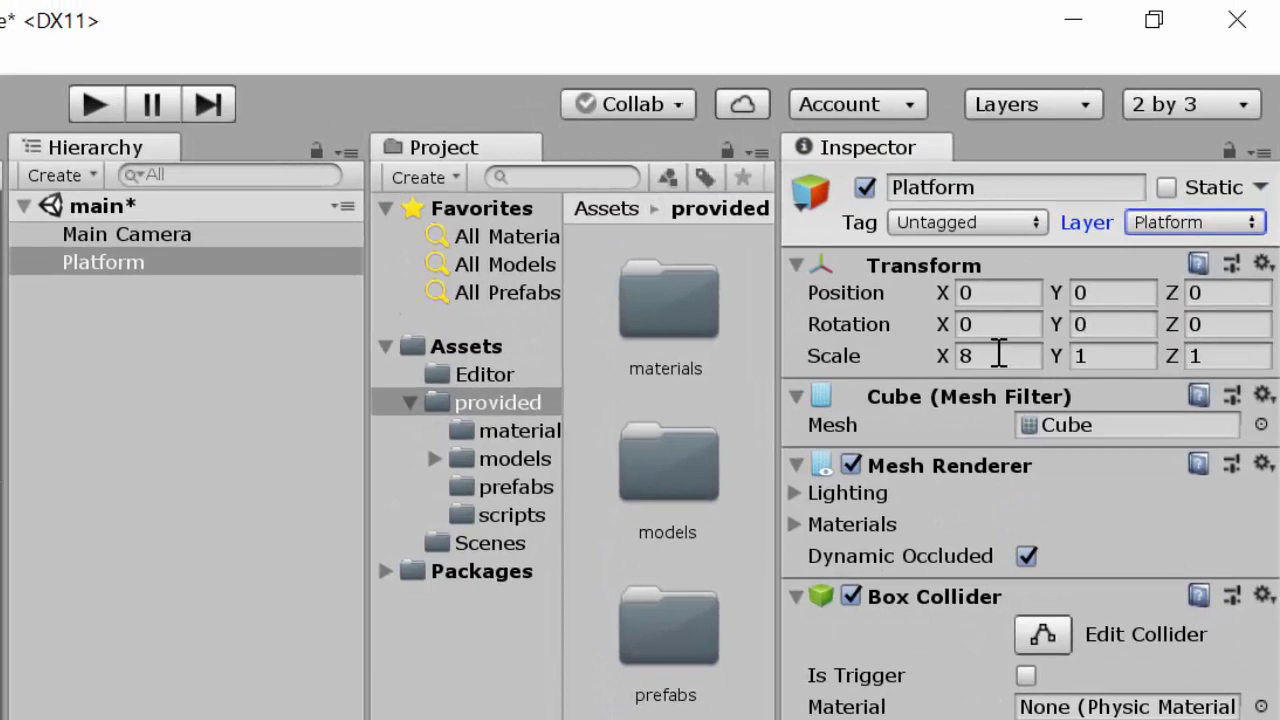
{"action": "left_click", "coordinate": [998, 355]}
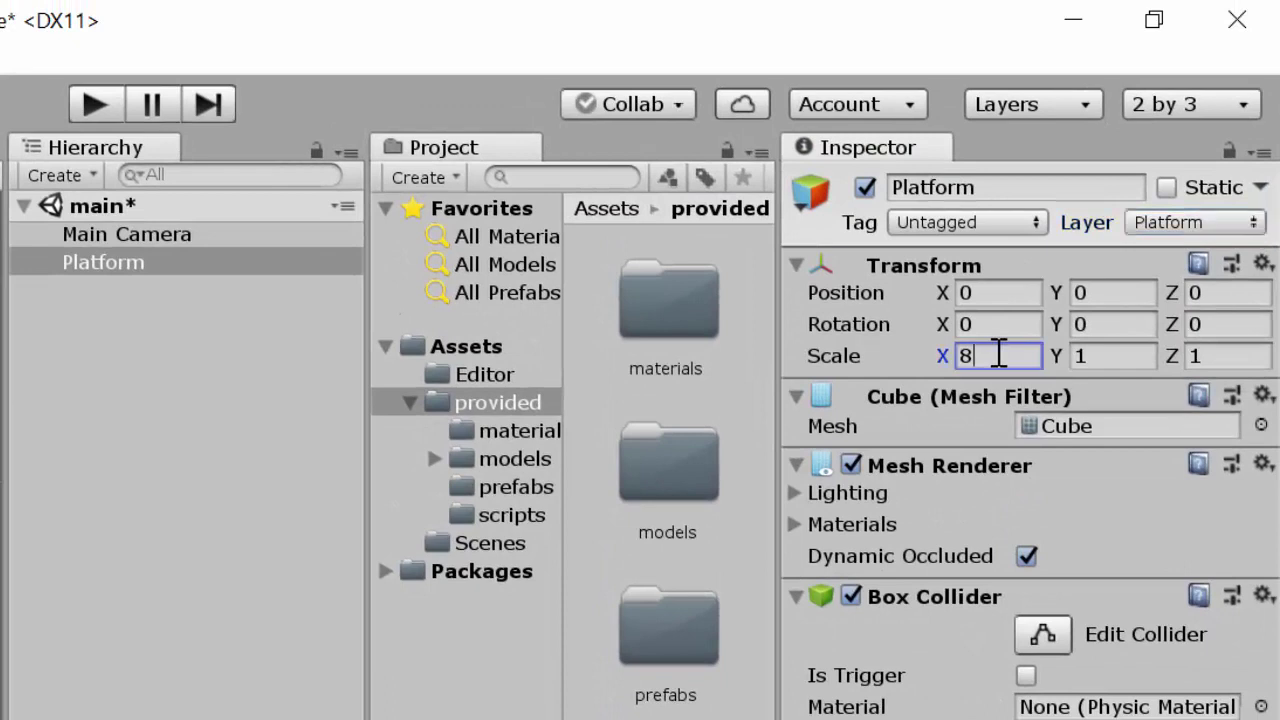
{"action": "key", "text": "Return"}
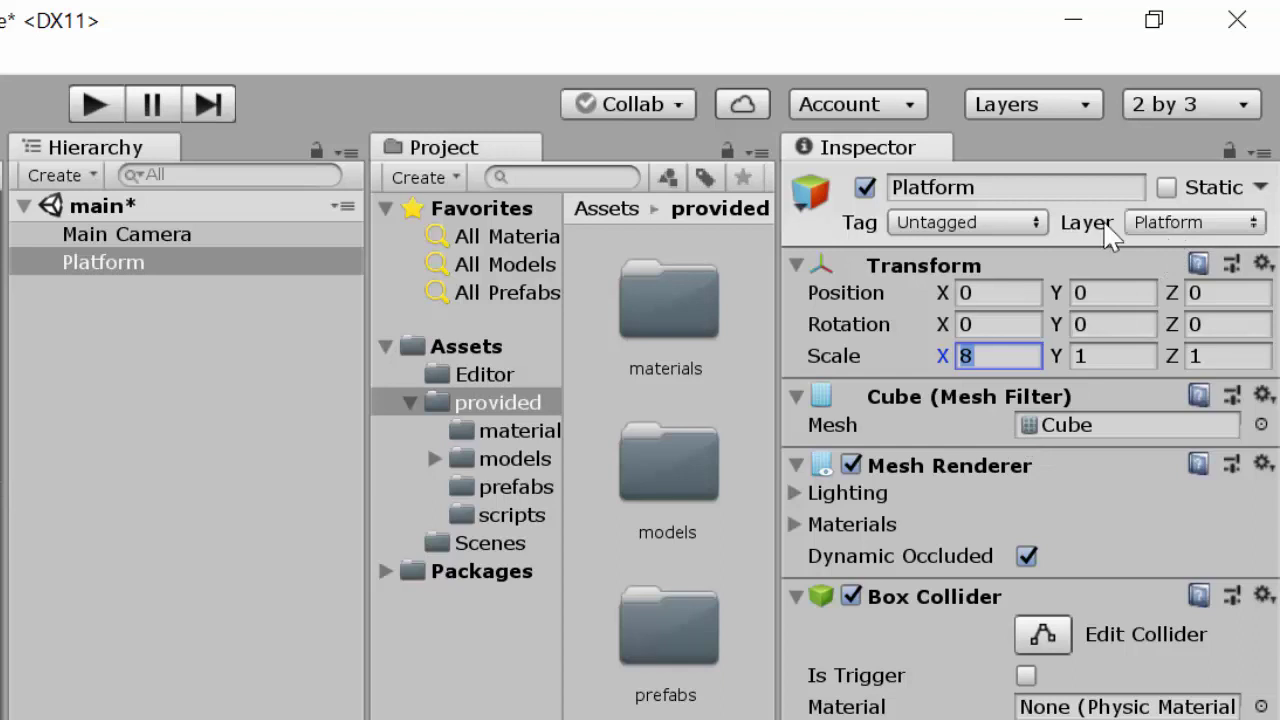
{"action": "left_click", "coordinate": [998, 188]}
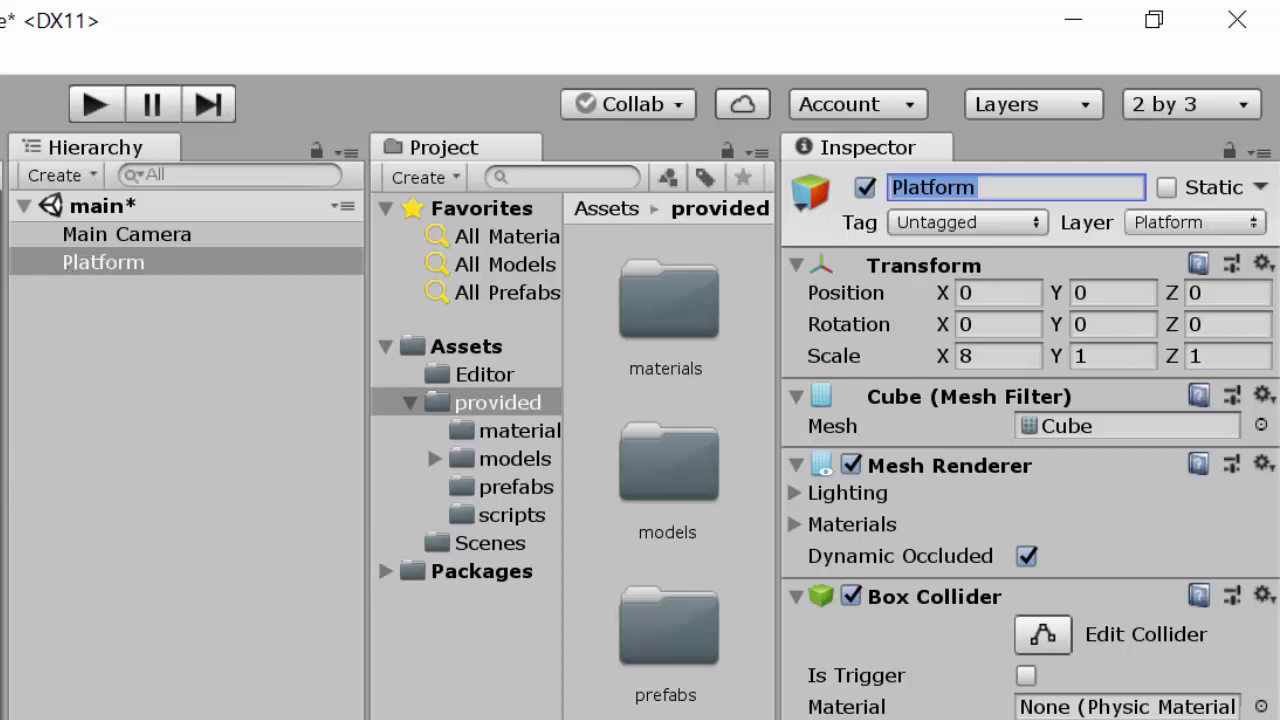
Create a folder named Prefabs inside the project's Assets folder
{"action": "key", "text": "Return"}
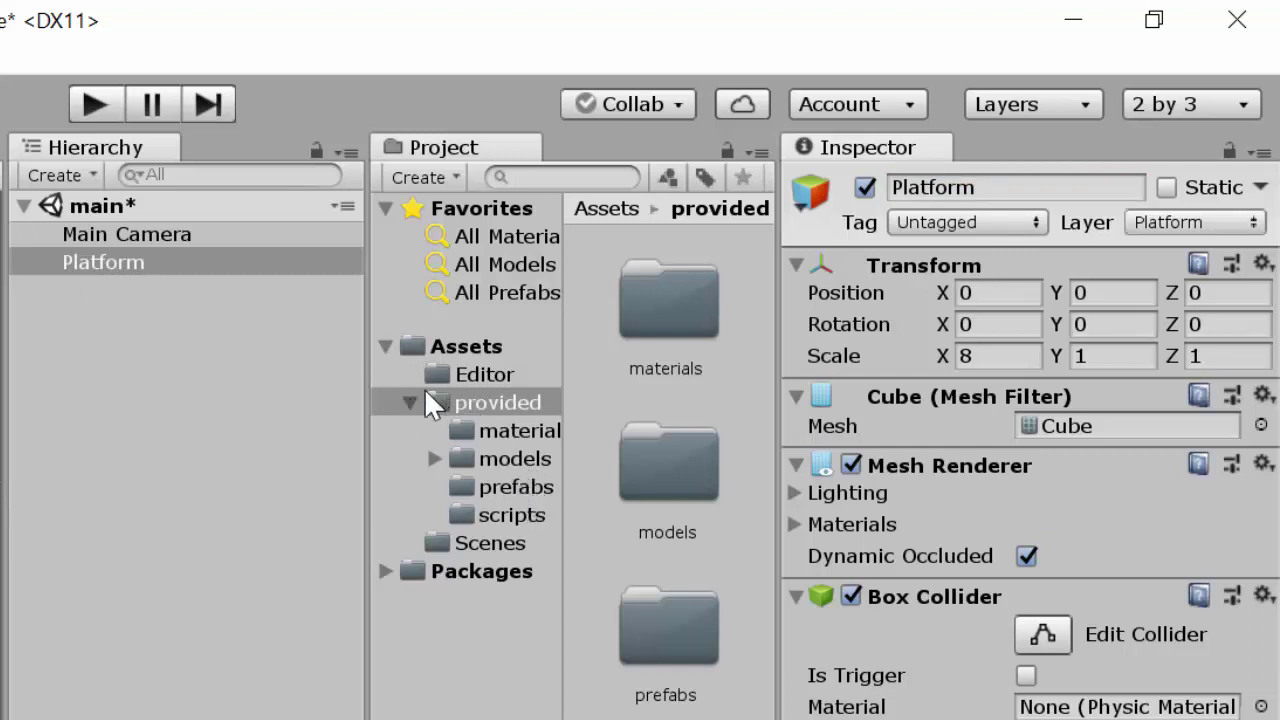
{"action": "left_click", "coordinate": [408, 400]}
{"action": "left_click", "coordinate": [409, 400]}
{"action": "left_click", "coordinate": [430, 350]}
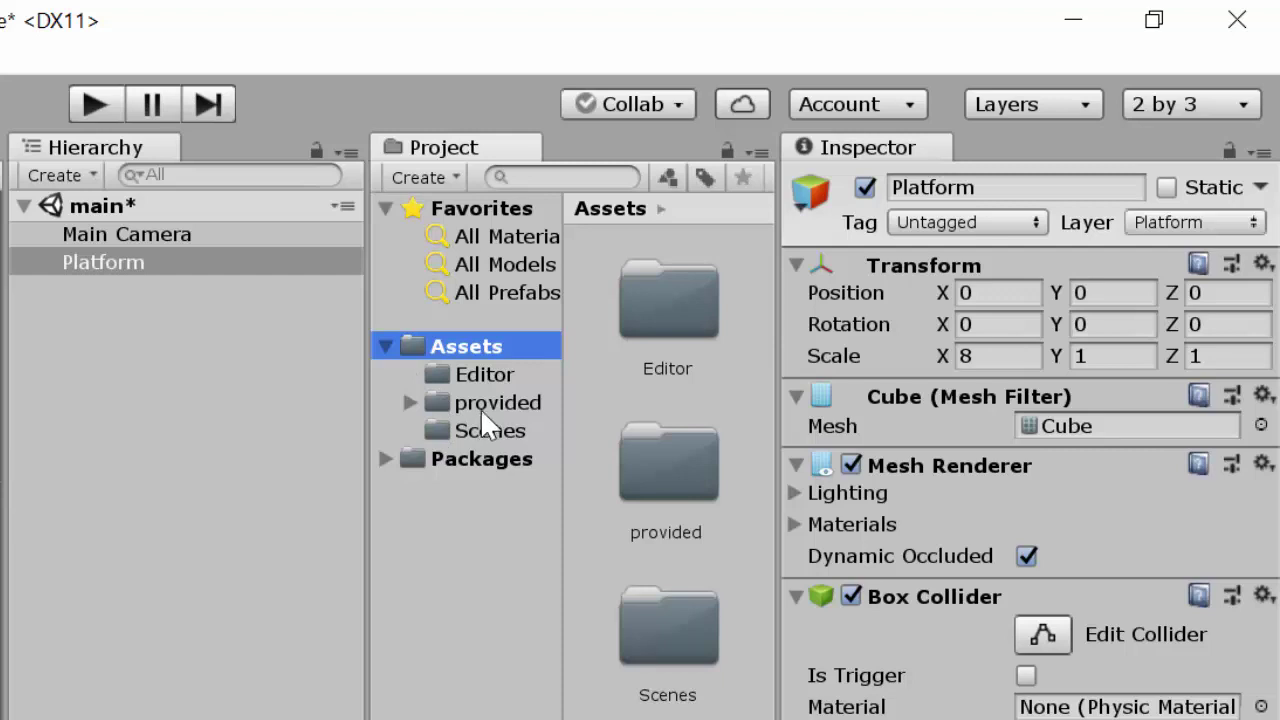
{"action": "right_click", "coordinate": [410, 355]}
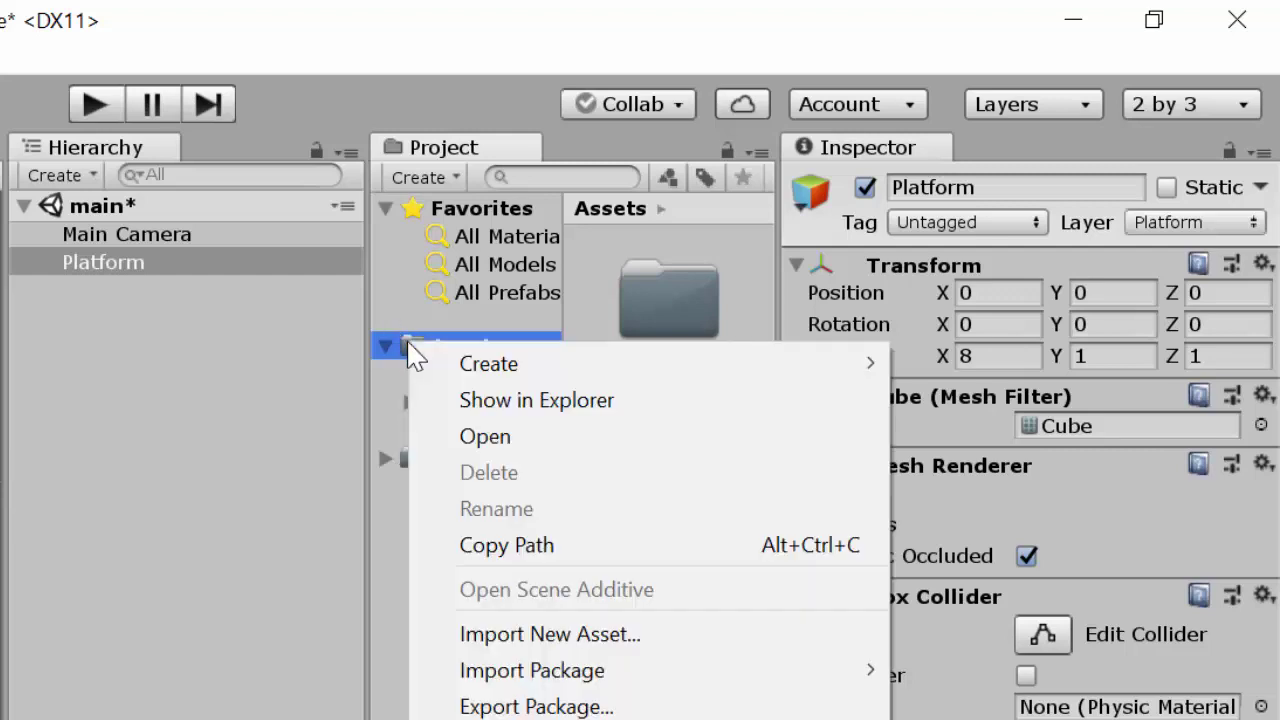
{"action": "mouse_move", "coordinate": [466, 366]}
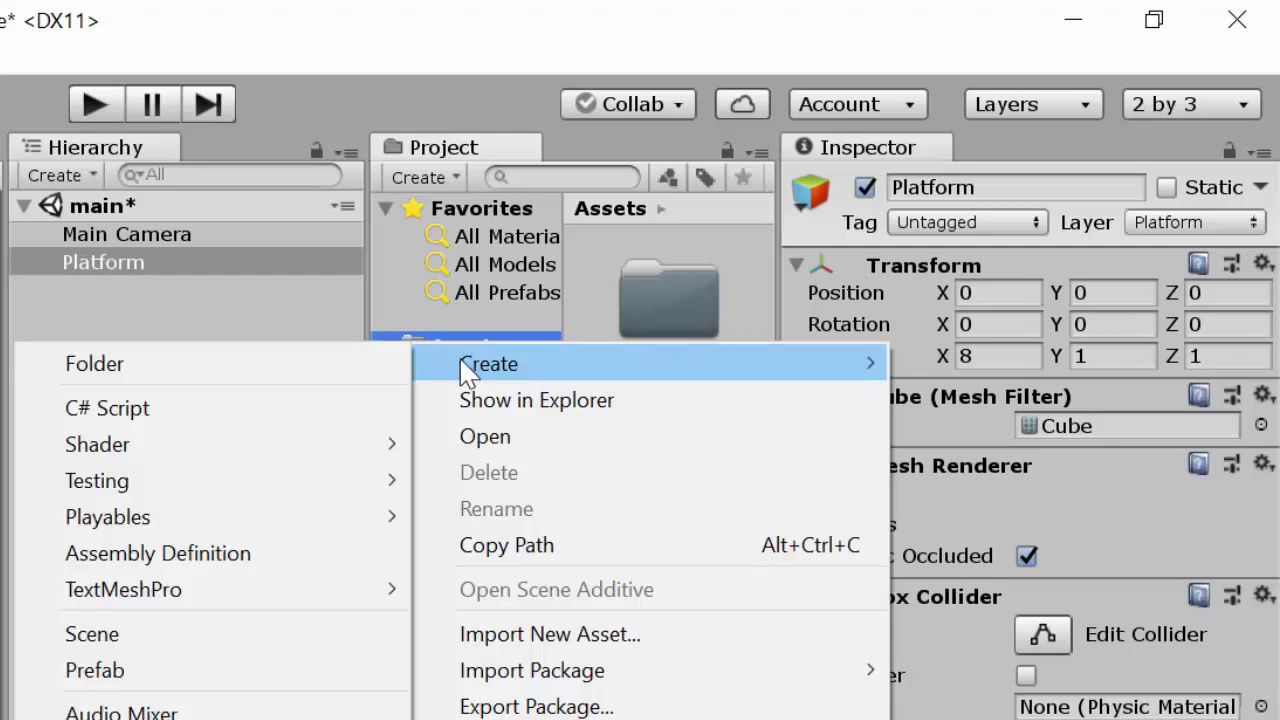
{"action": "left_click", "coordinate": [281, 378]}
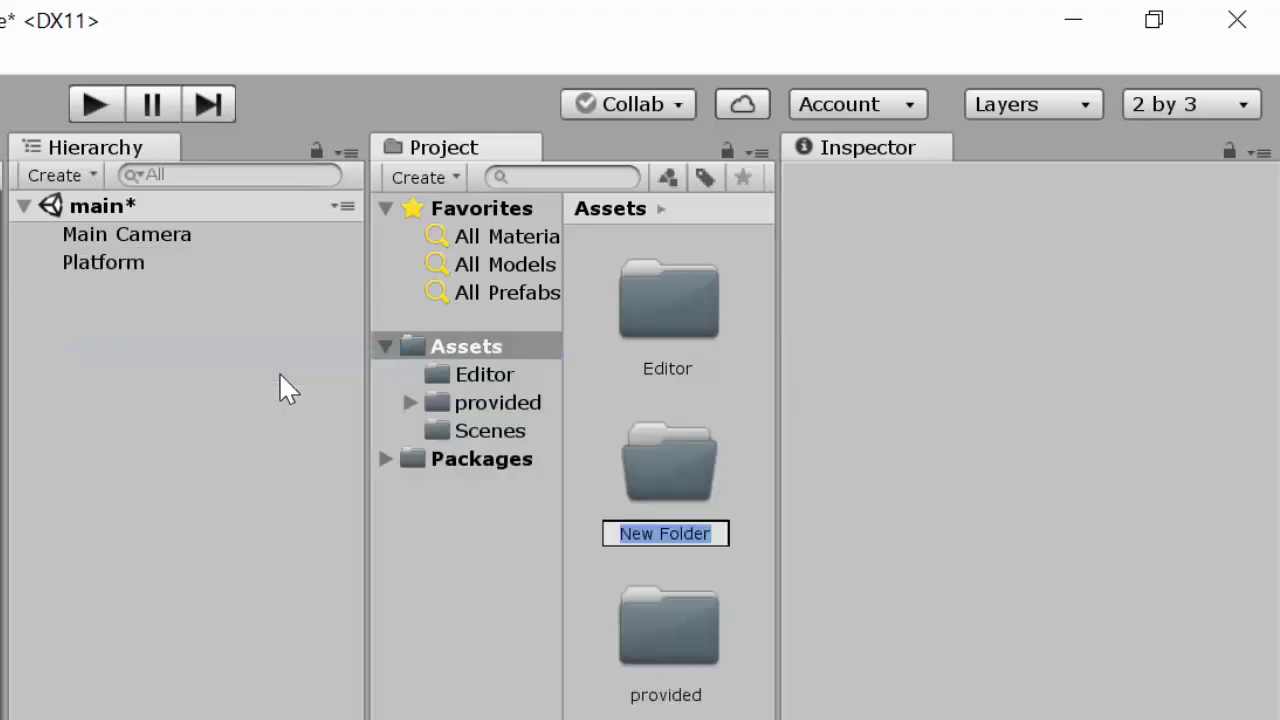
{"action": "type", "text": "Prefabs"}
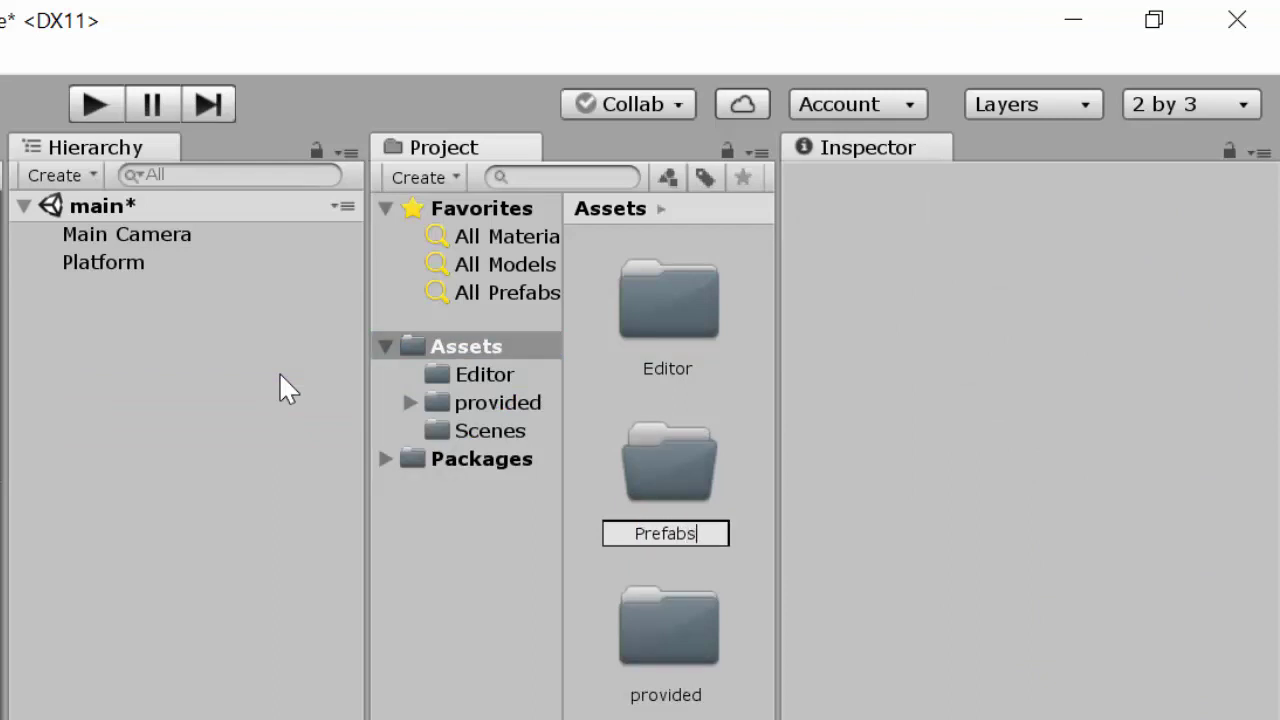
{"action": "key", "text": "Return"}
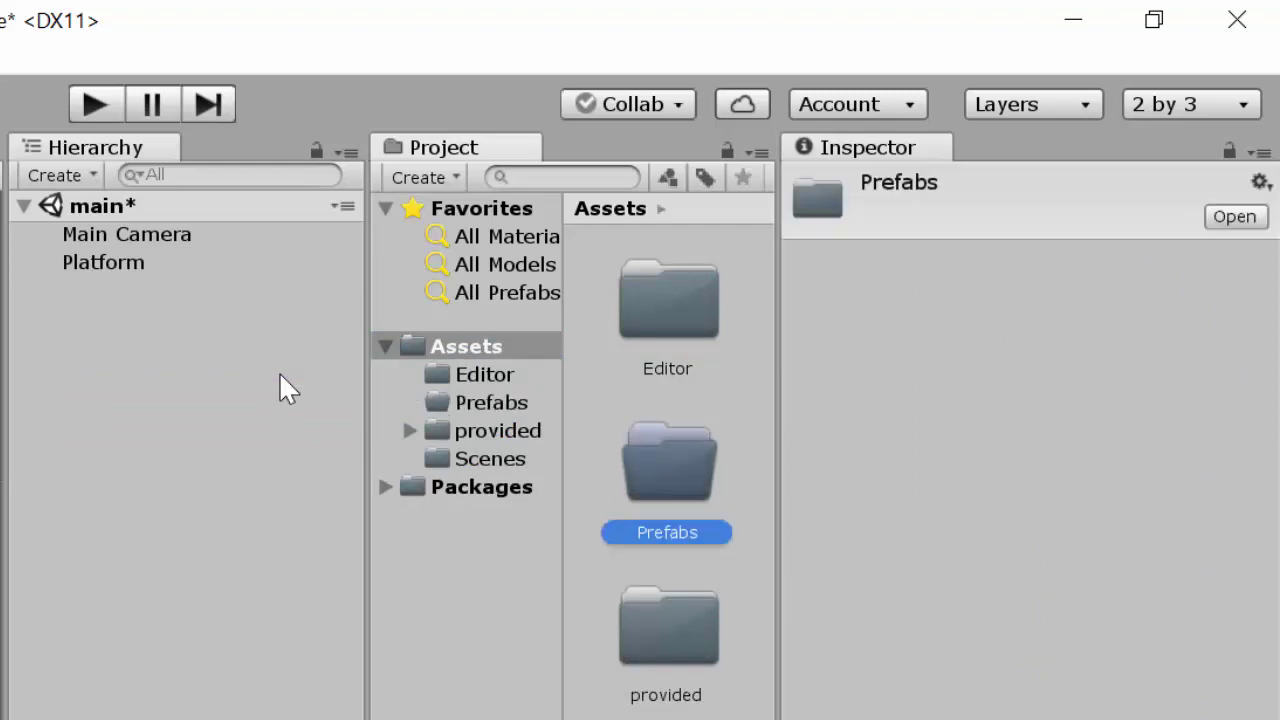
Turn the Platform object into a prefab in the Prefabs folder and place four instances of it around the original platform in the scene
{"action": "left_click", "coordinate": [494, 409]}
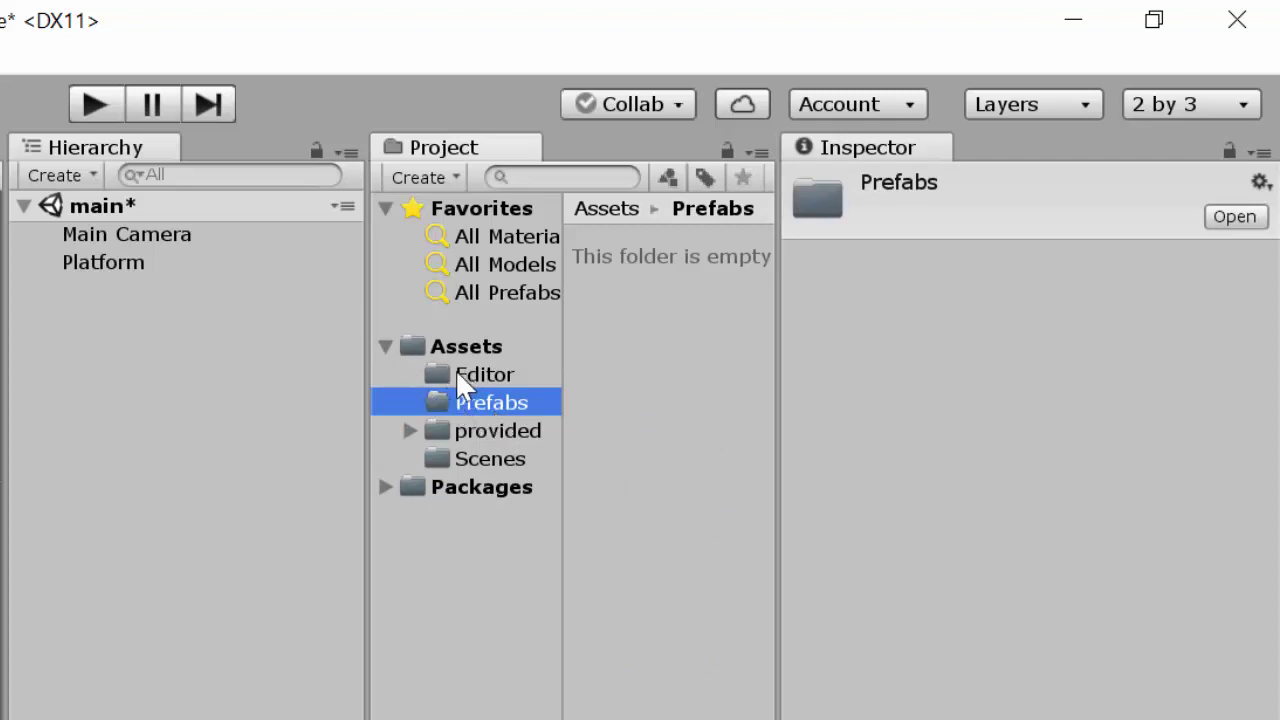
{"action": "left_click_drag", "start_coordinate": [85, 272], "coordinate": [654, 415]}
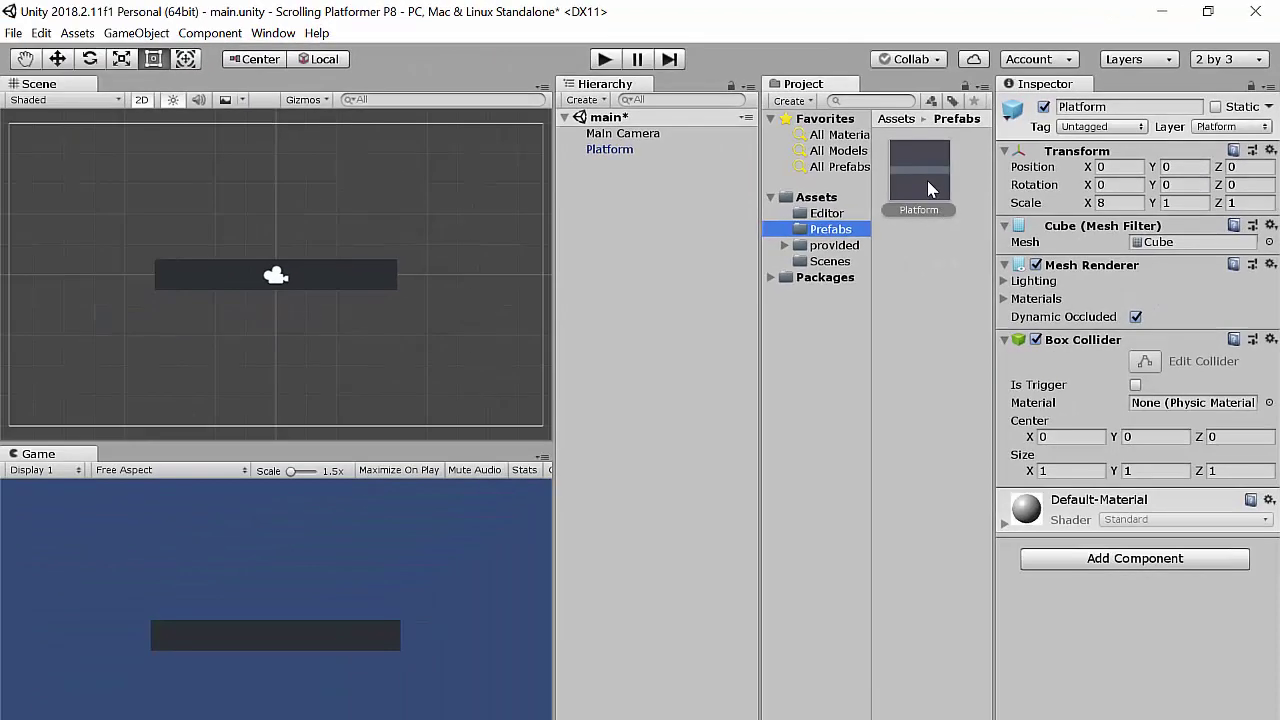
{"action": "left_click_drag", "start_coordinate": [927, 181], "coordinate": [150, 192]}
{"action": "left_click_drag", "start_coordinate": [900, 184], "coordinate": [416, 210]}
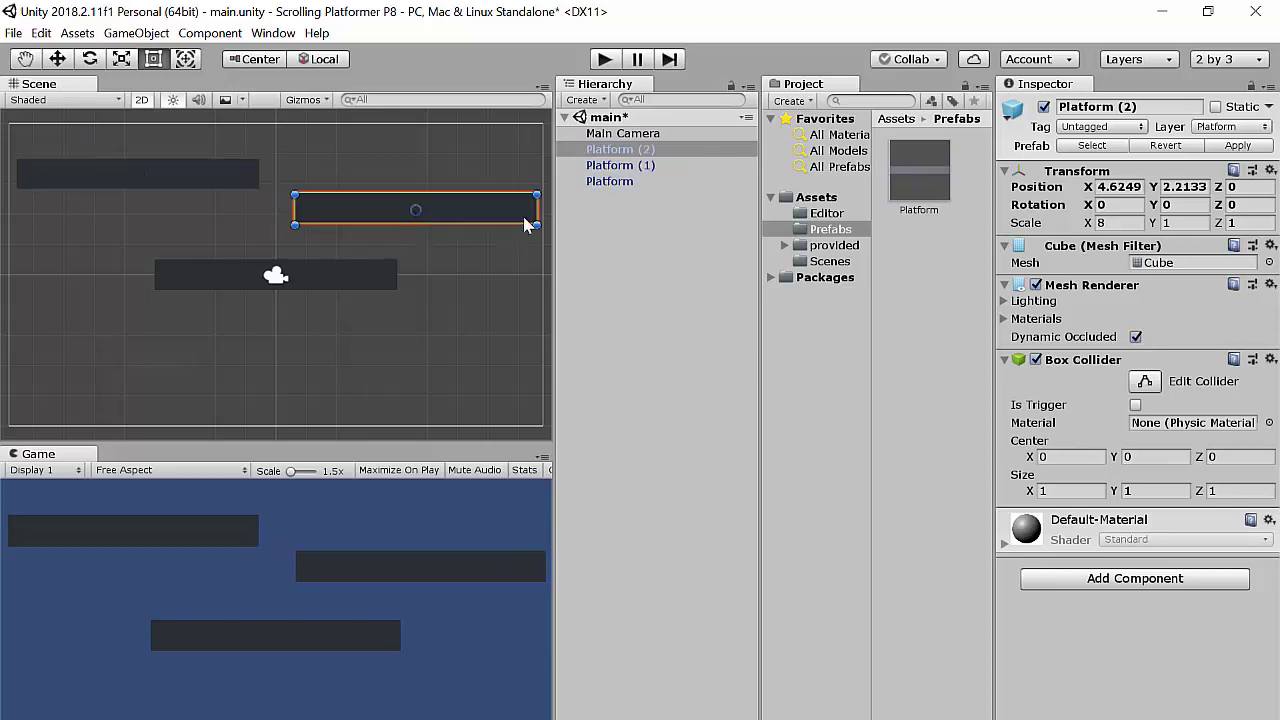
{"action": "left_click_drag", "start_coordinate": [922, 166], "coordinate": [143, 371]}
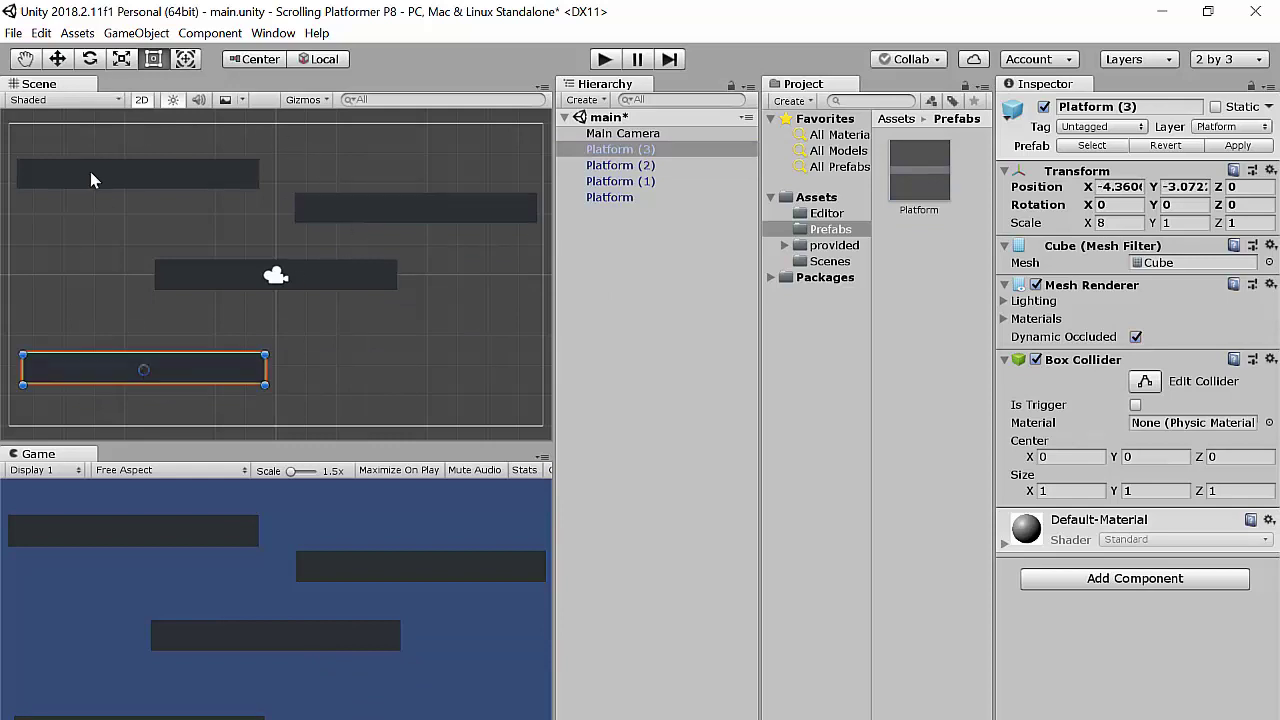
{"action": "left_click_drag", "start_coordinate": [919, 172], "coordinate": [413, 355]}
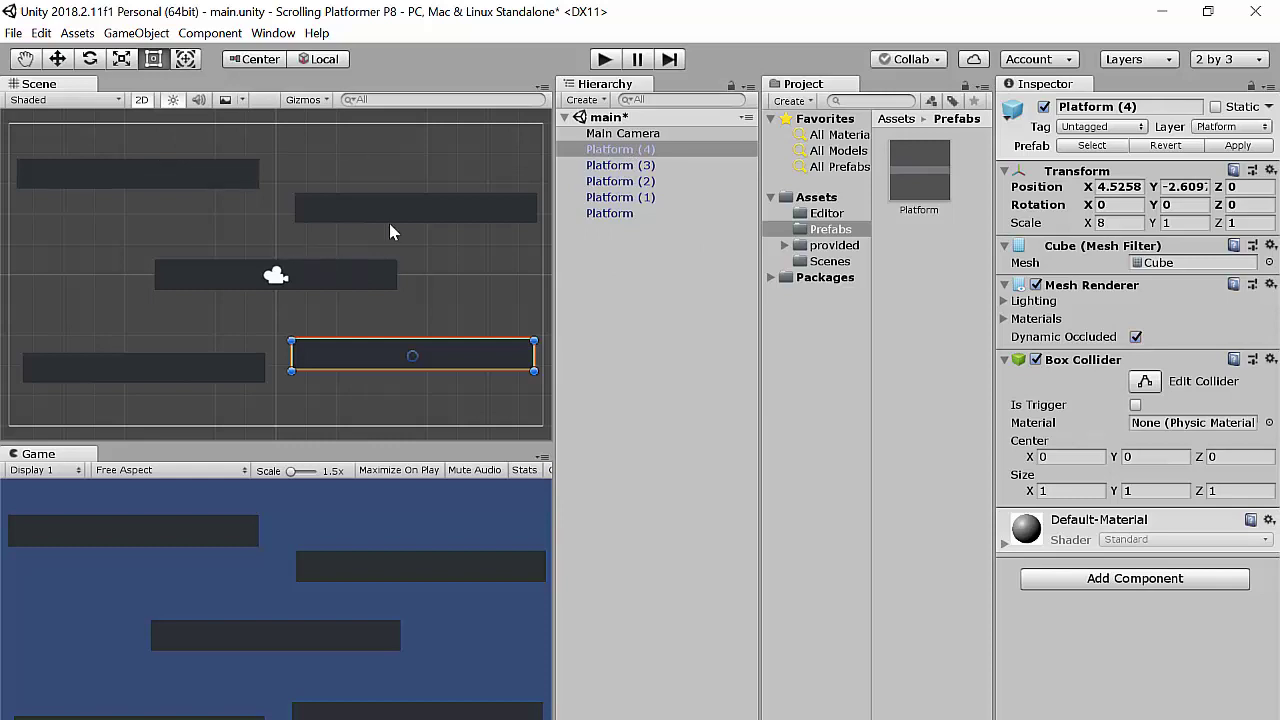
Try an X scale of 4 on the Platform prefab, and set it back to 8
{"action": "left_click", "coordinate": [917, 162]}
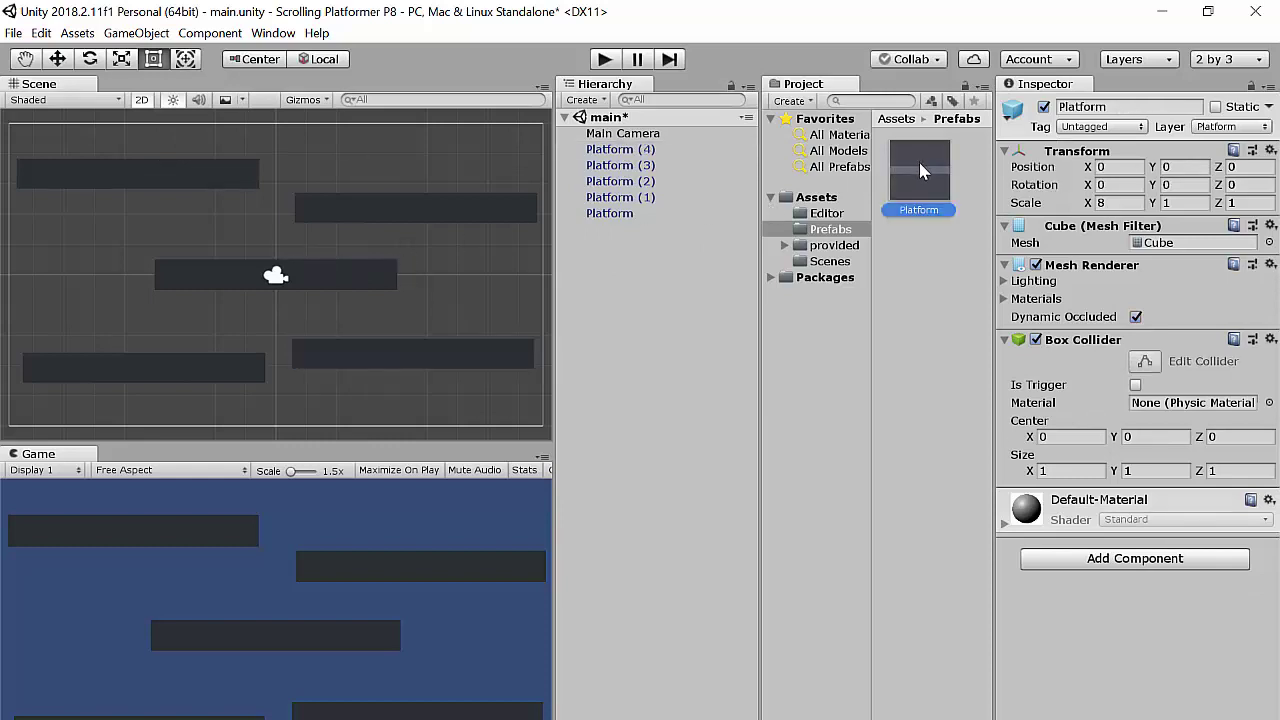
{"action": "left_click", "coordinate": [1101, 202]}
{"action": "type", "text": "8"}
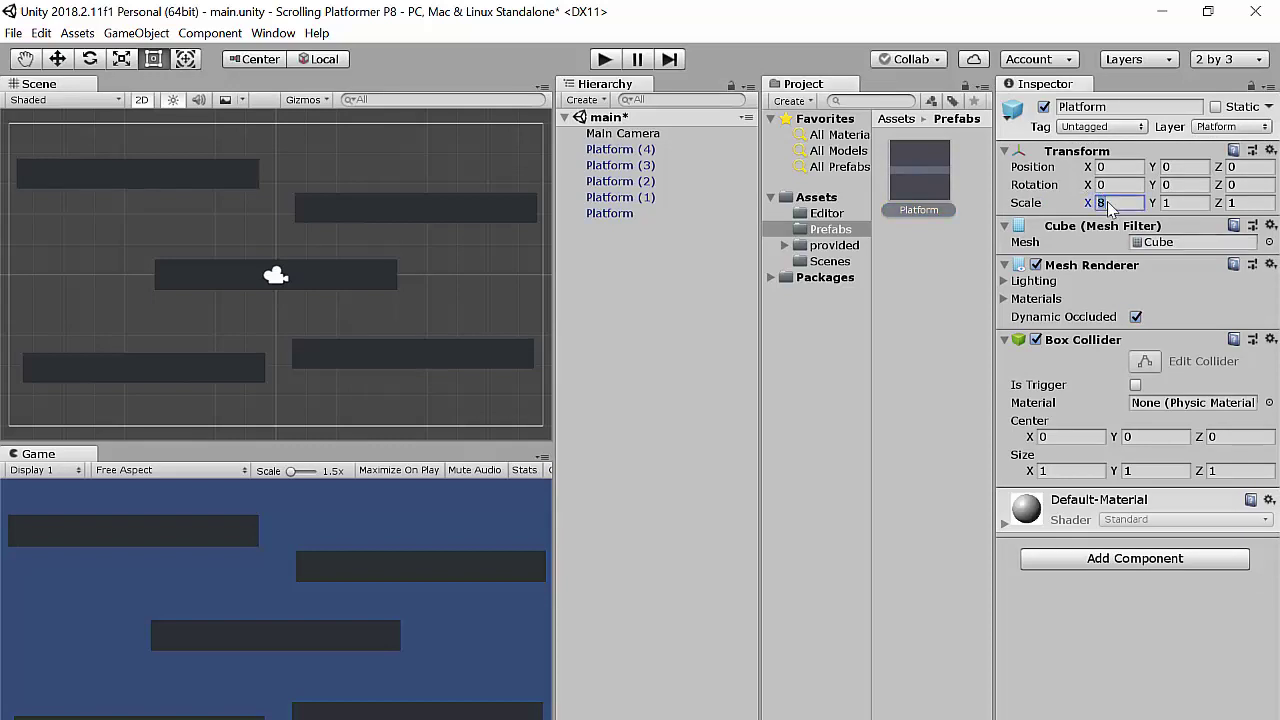
{"action": "key", "text": "BackSpace"}
{"action": "type", "text": "4"}
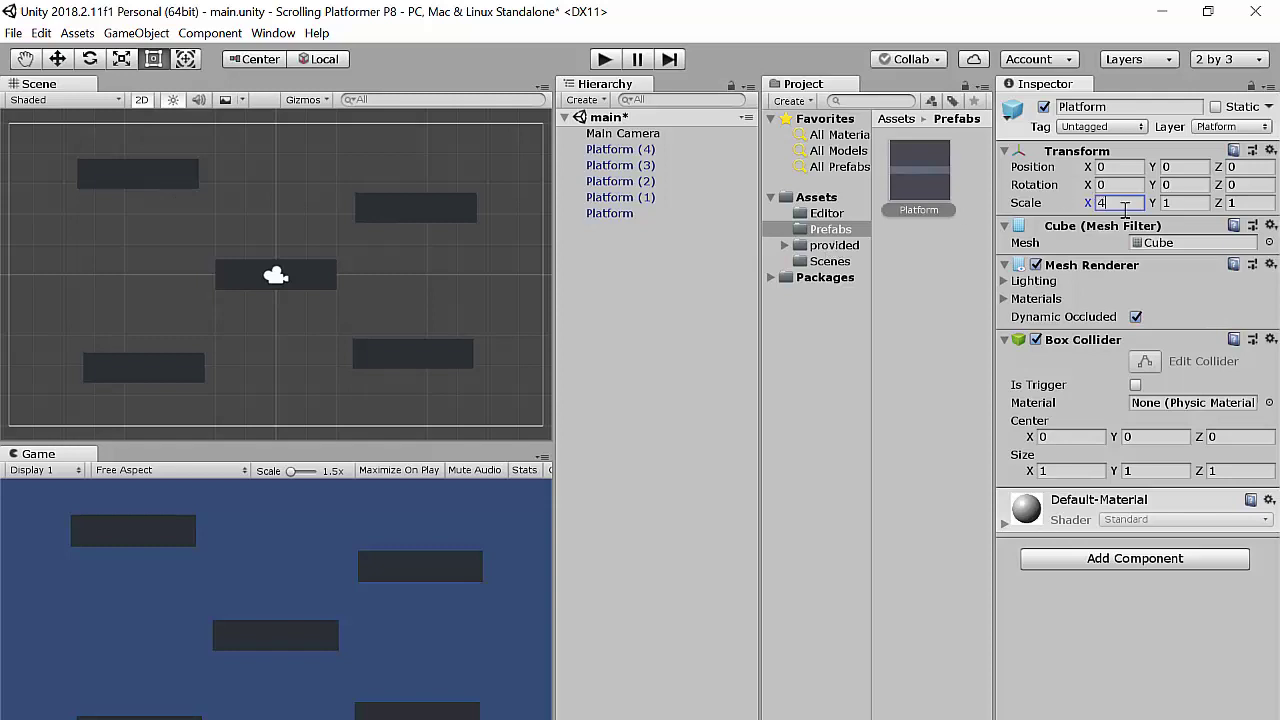
{"action": "left_click", "coordinate": [1090, 212]}
{"action": "key", "text": "BackSpace"}
{"action": "type", "text": "8"}
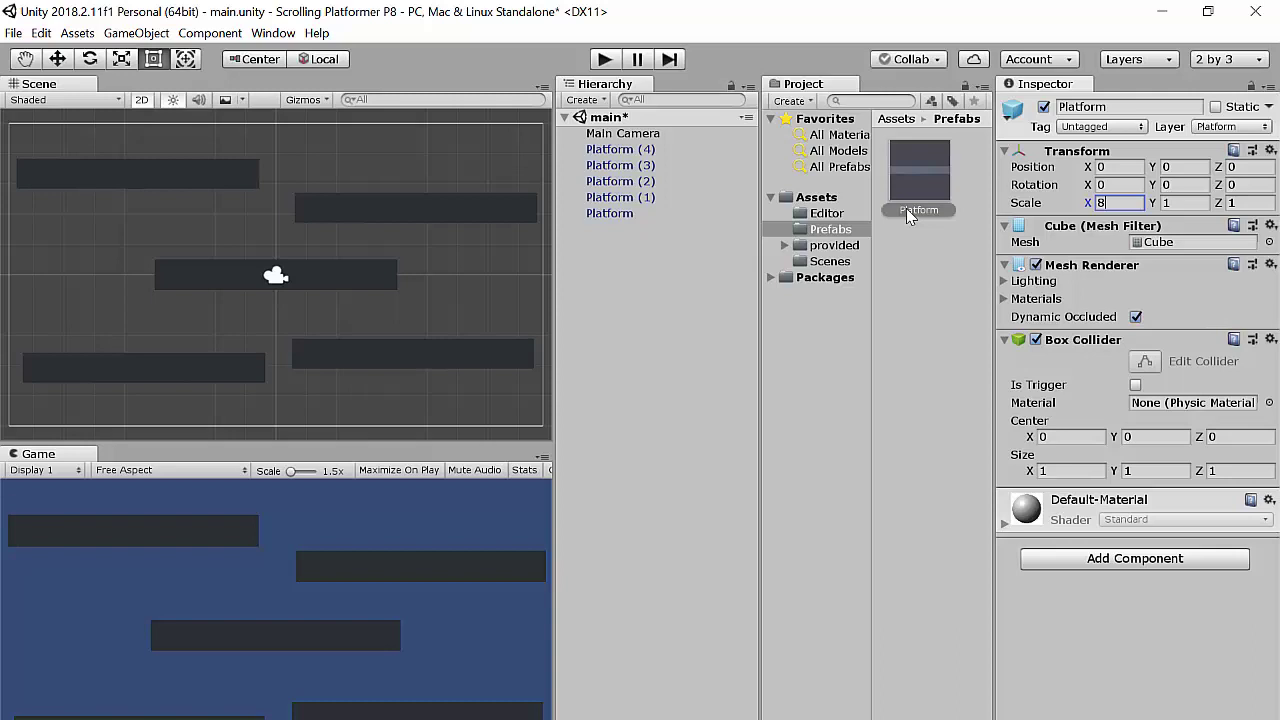
Rotate the Platform (1) instance to about -14.57 degrees around the Z axis
{"action": "left_click", "coordinate": [620, 197]}
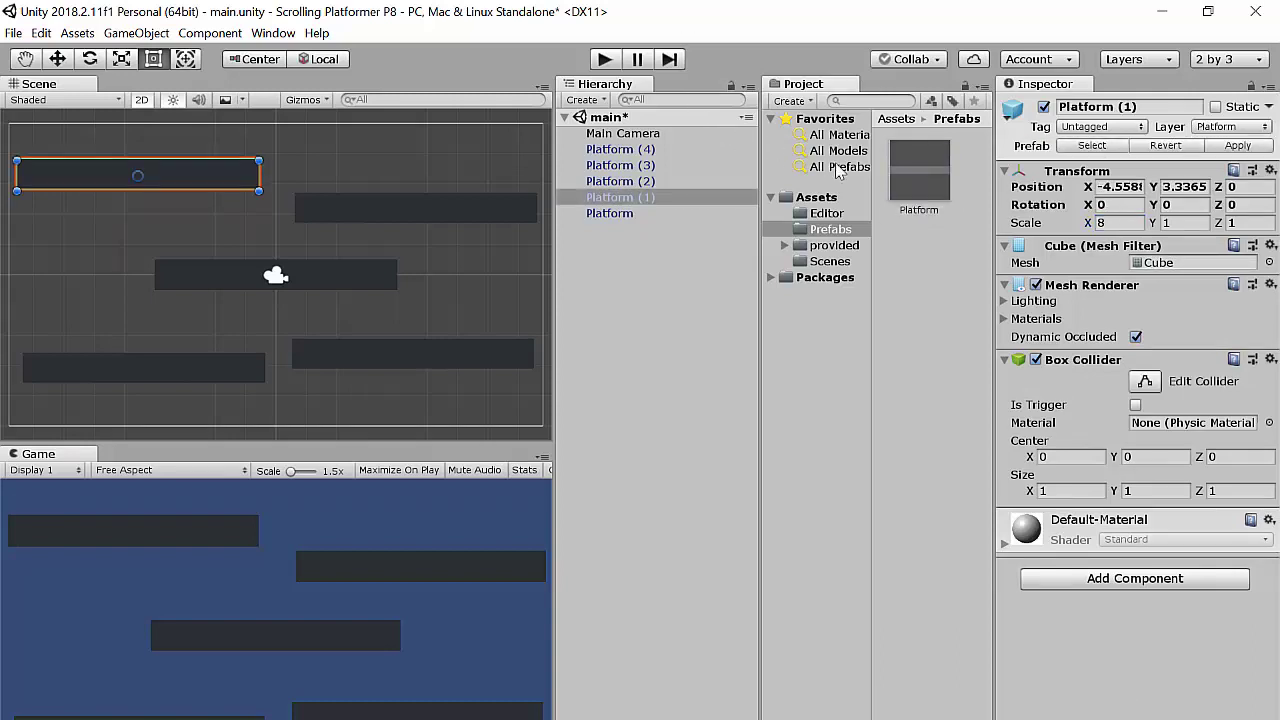
{"action": "left_click", "coordinate": [915, 175]}
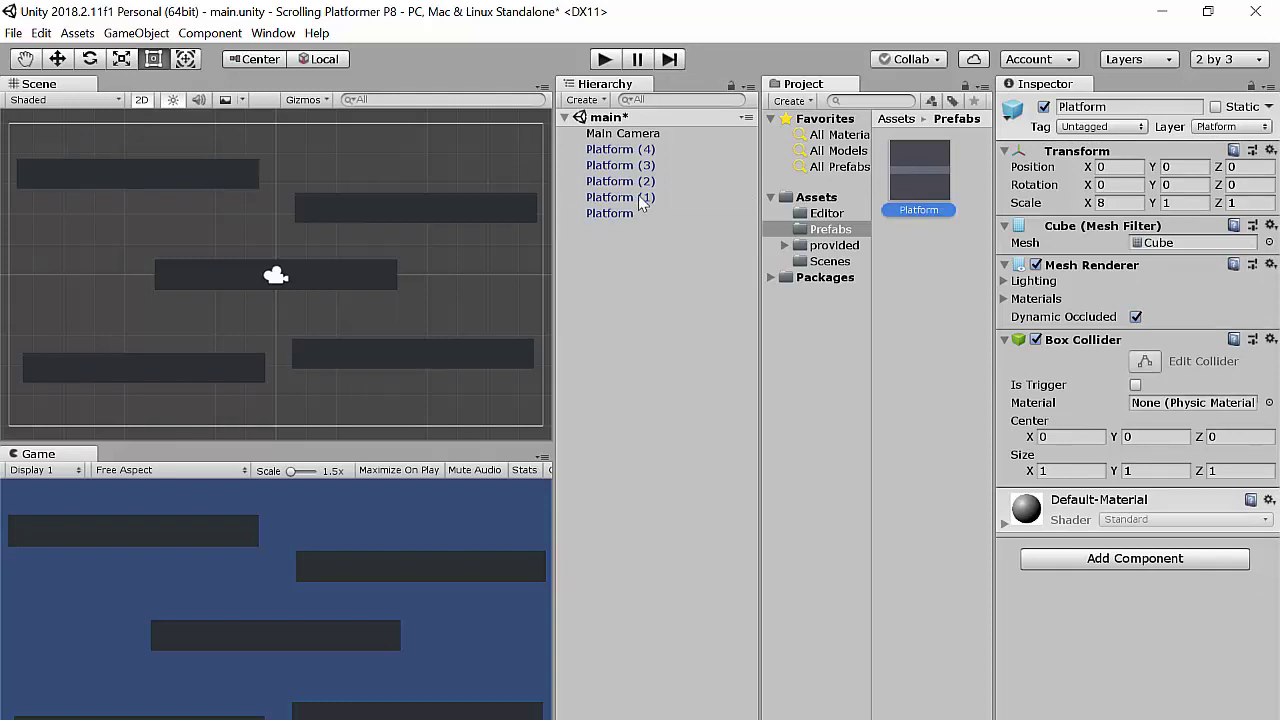
{"action": "left_click", "coordinate": [224, 183]}
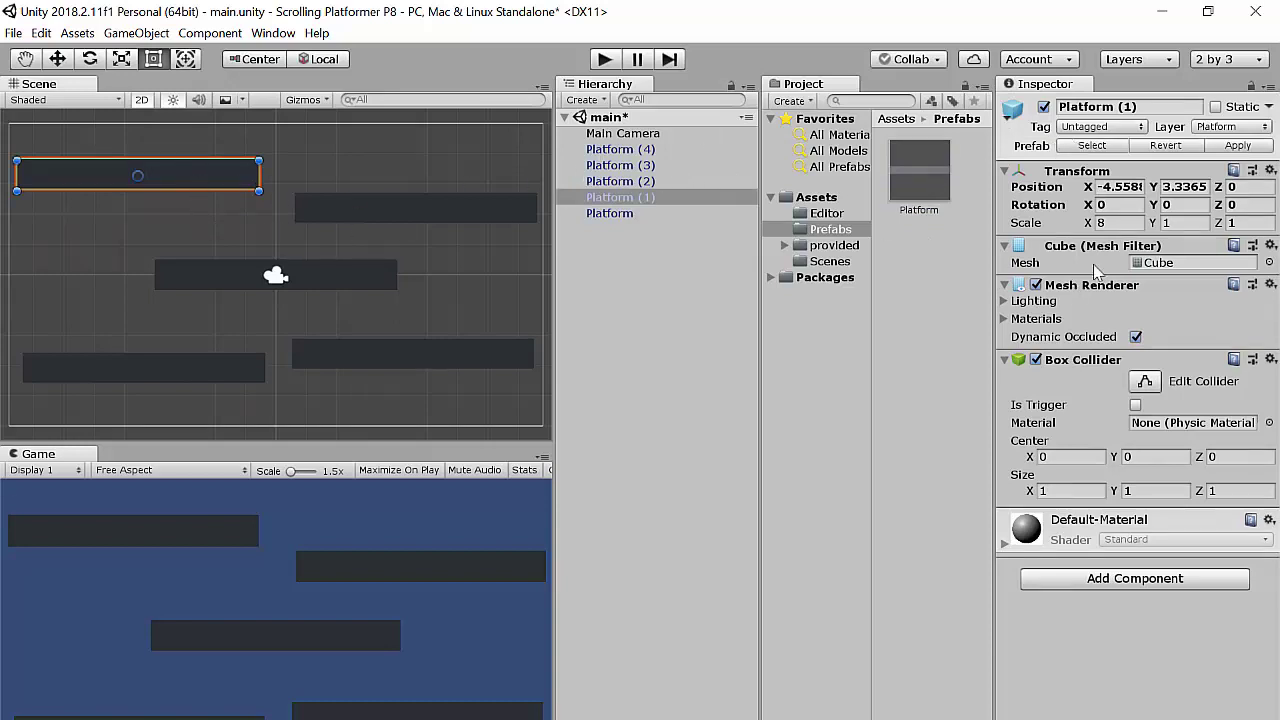
{"action": "left_click", "coordinate": [1218, 205]}
{"action": "left_click_drag", "start_coordinate": [1218, 205], "coordinate": [744, 68]}
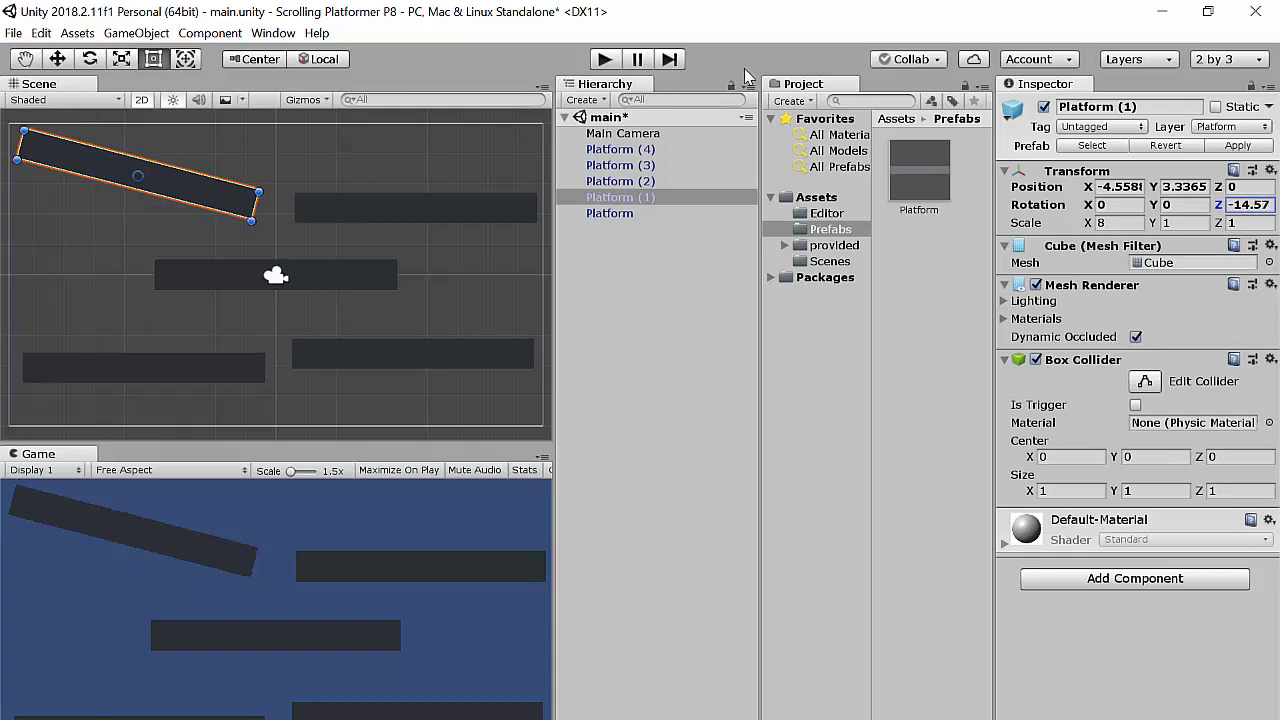
{"action": "left_click", "coordinate": [282, 152]}
{"action": "left_click", "coordinate": [193, 199]}
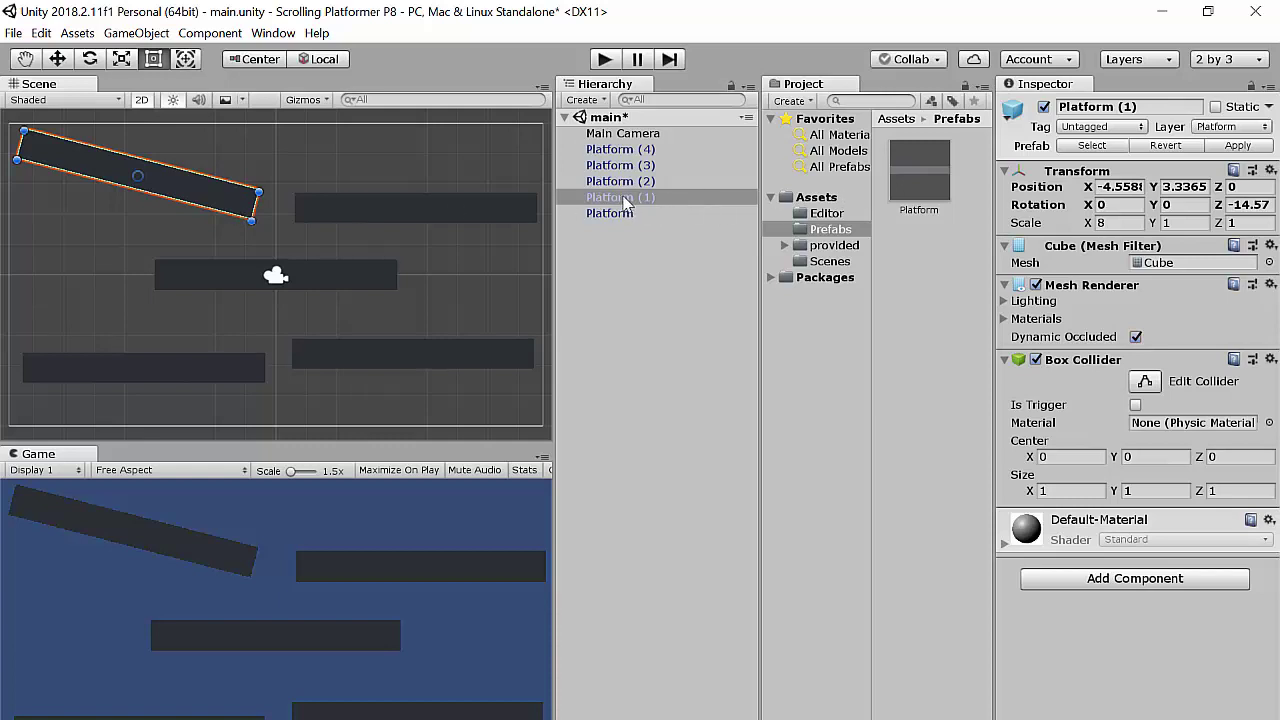
Compare the Platform prefab's transform with the rotated instance, and undo the rotation of Platform (1)
{"action": "left_click", "coordinate": [928, 182]}
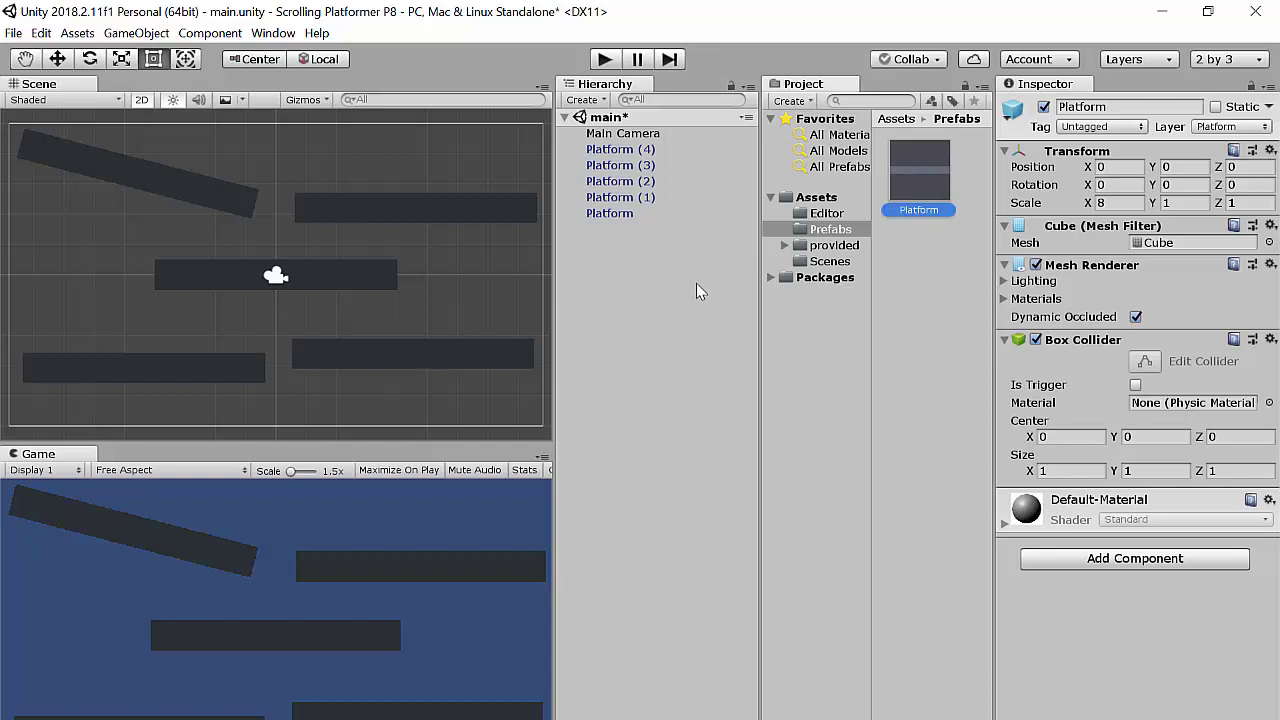
{"action": "left_click", "coordinate": [680, 328]}
{"action": "key", "text": "ctrl+z"}
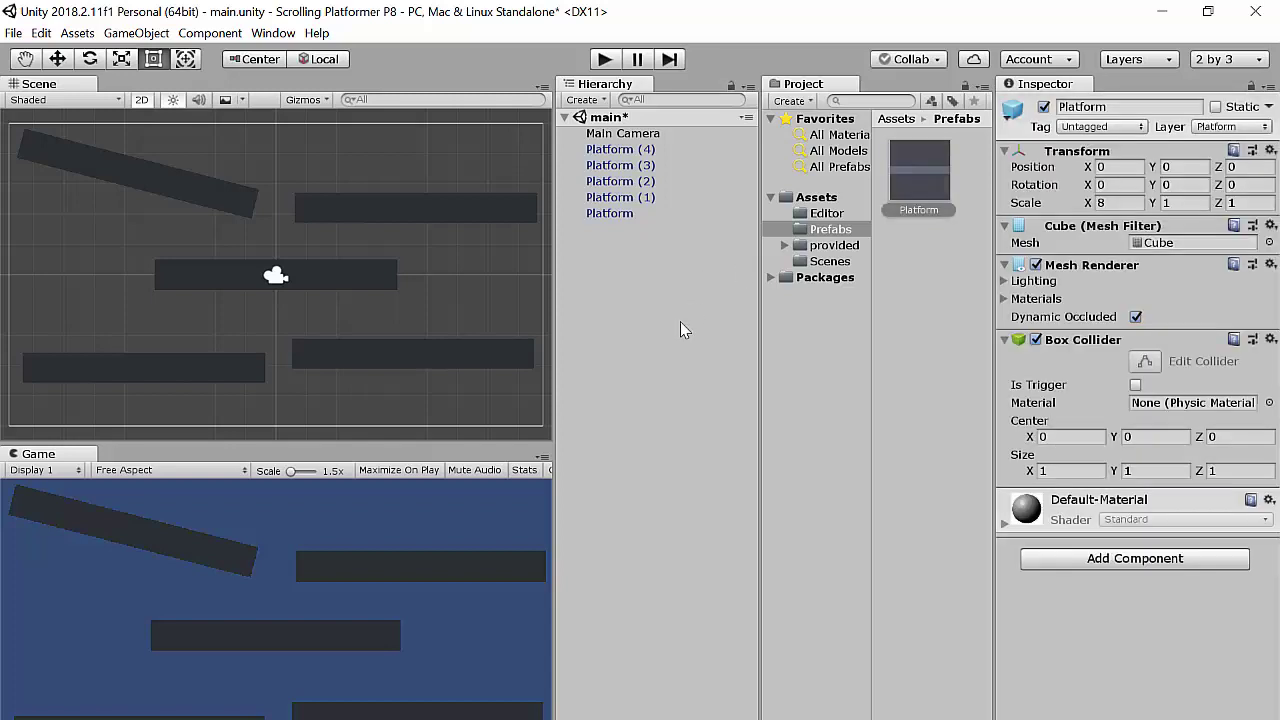
{"action": "left_click", "coordinate": [706, 371]}
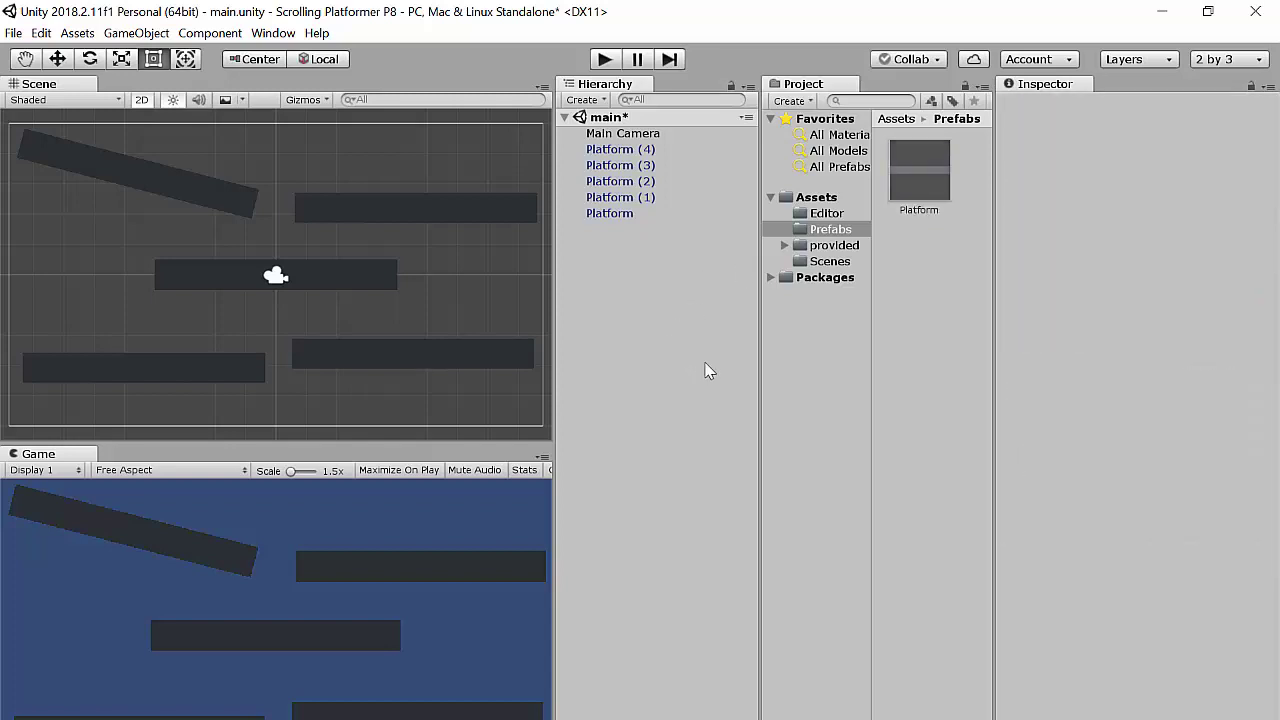
{"action": "key", "text": "ctrl+z"}
{"action": "key", "text": "ctrl+z"}
{"action": "key", "text": "ctrl+z"}
{"action": "key", "text": "ctrl+z"}
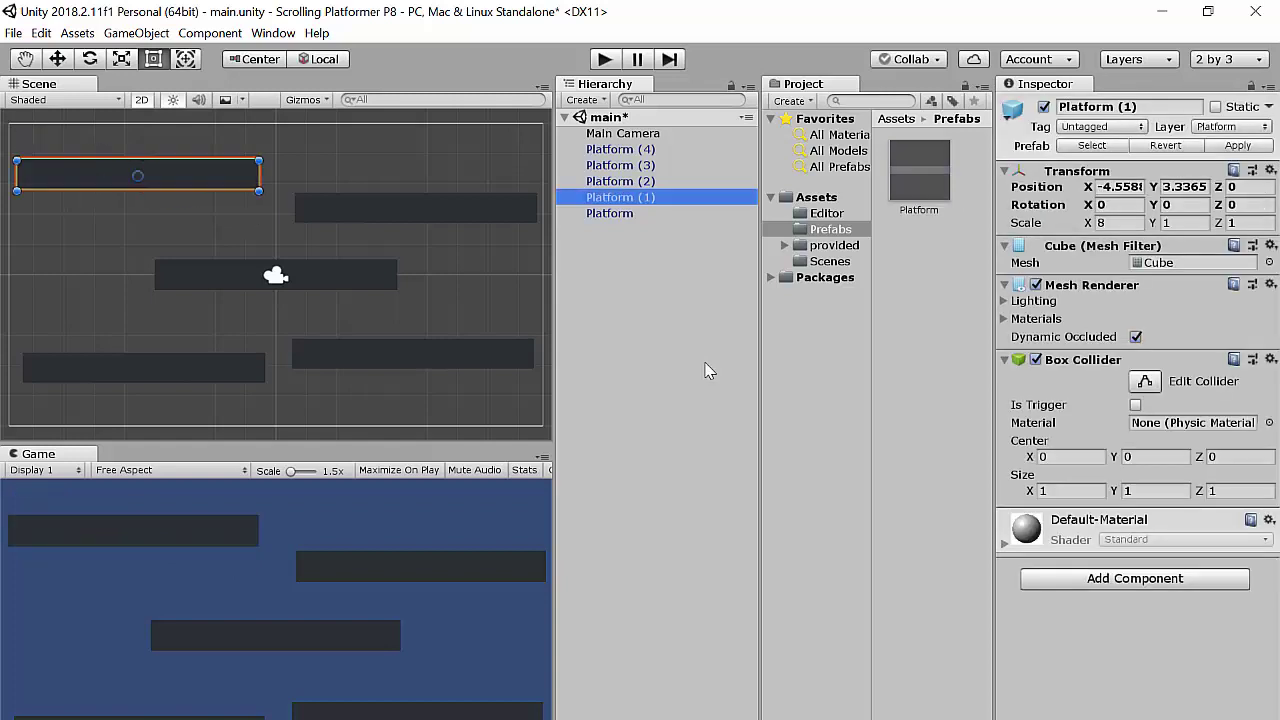
Deselect the platform instance and save the main scene
{"action": "left_click", "coordinate": [624, 453]}
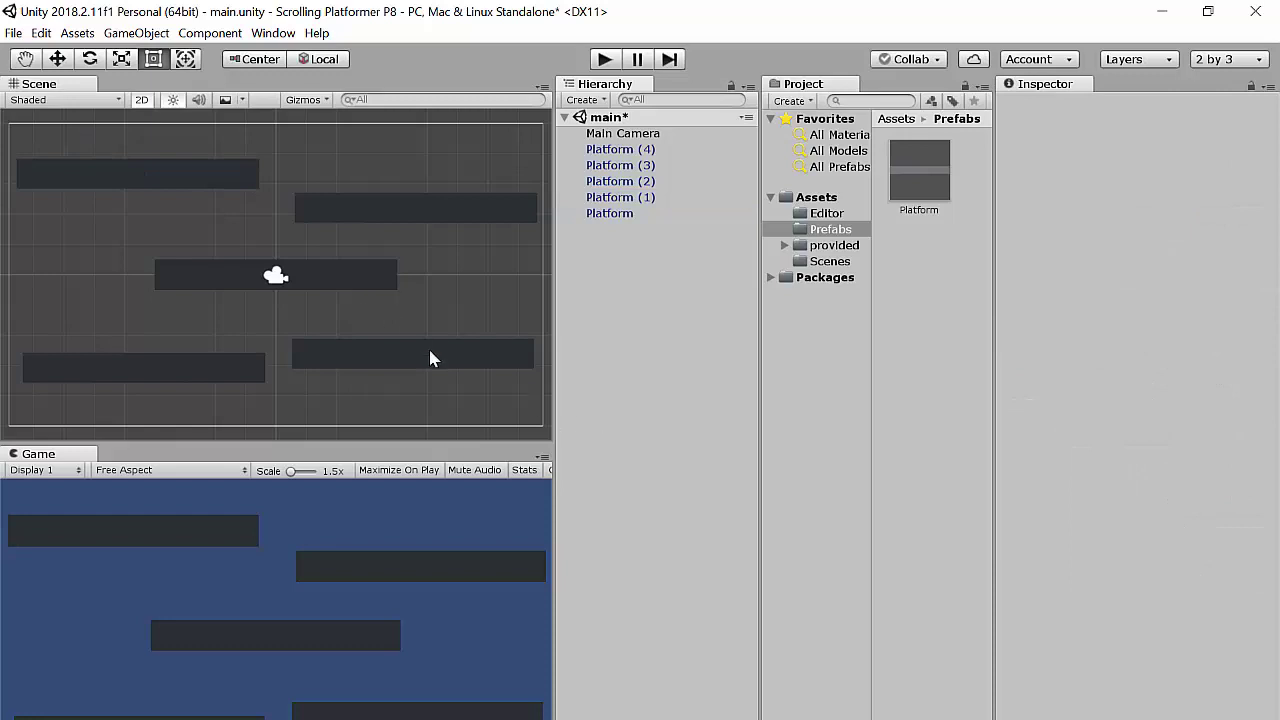
{"action": "key", "text": "ctrl+s"}
Switch to File Explorer, open Git Bash in the Scrolling Platformer P8 project folder, and run git status
{"action": "key", "text": "alt+Tab"}
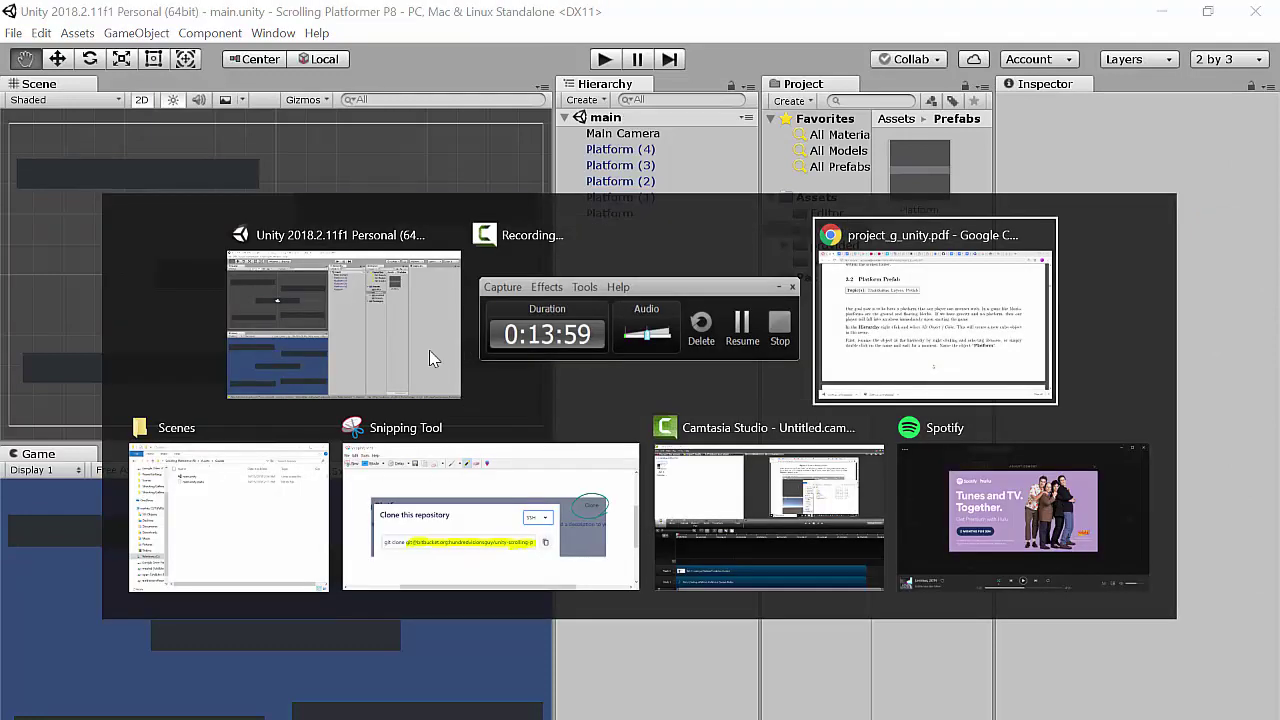
{"action": "key", "text": "alt+Tab"}
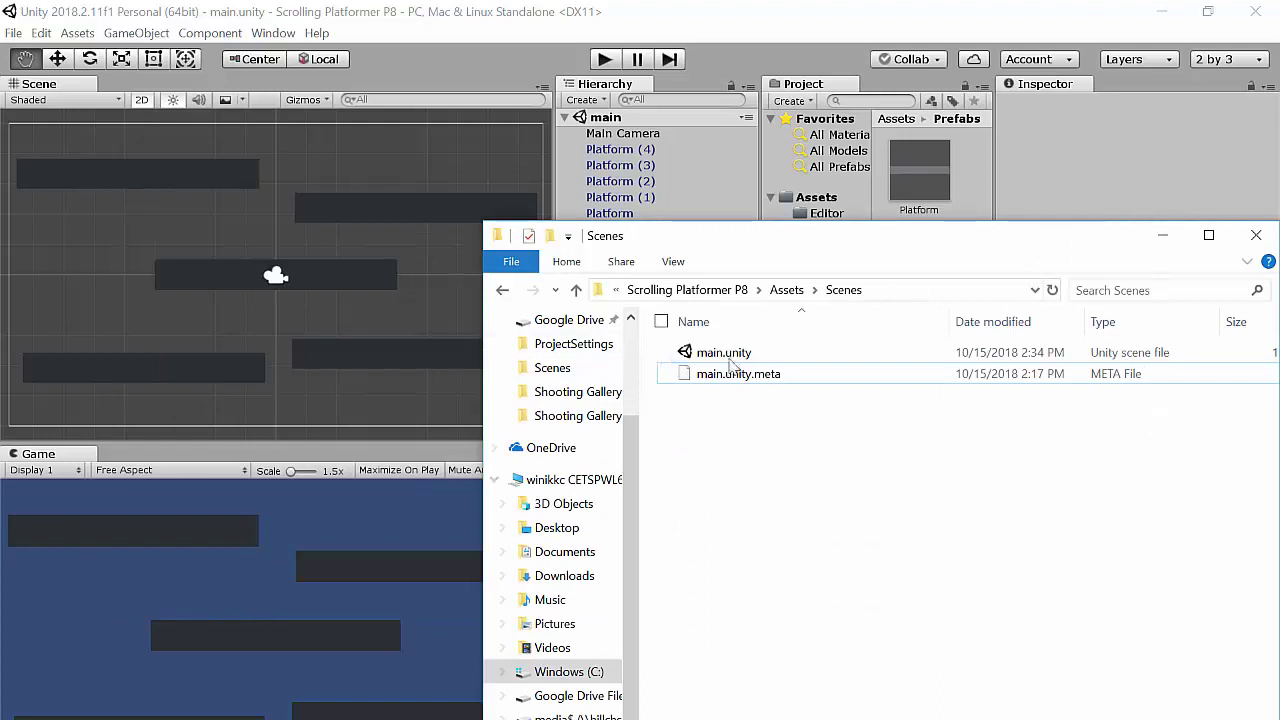
{"action": "left_click", "coordinate": [718, 292]}
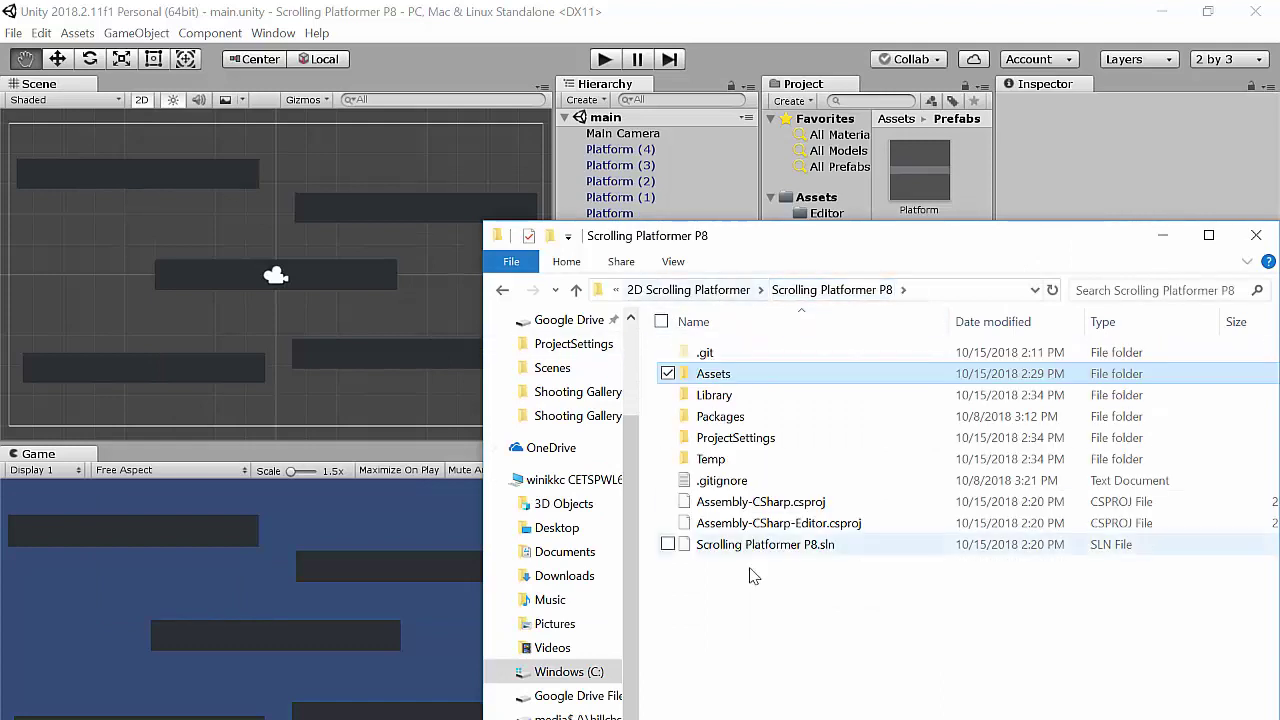
{"action": "left_click", "coordinate": [740, 614]}
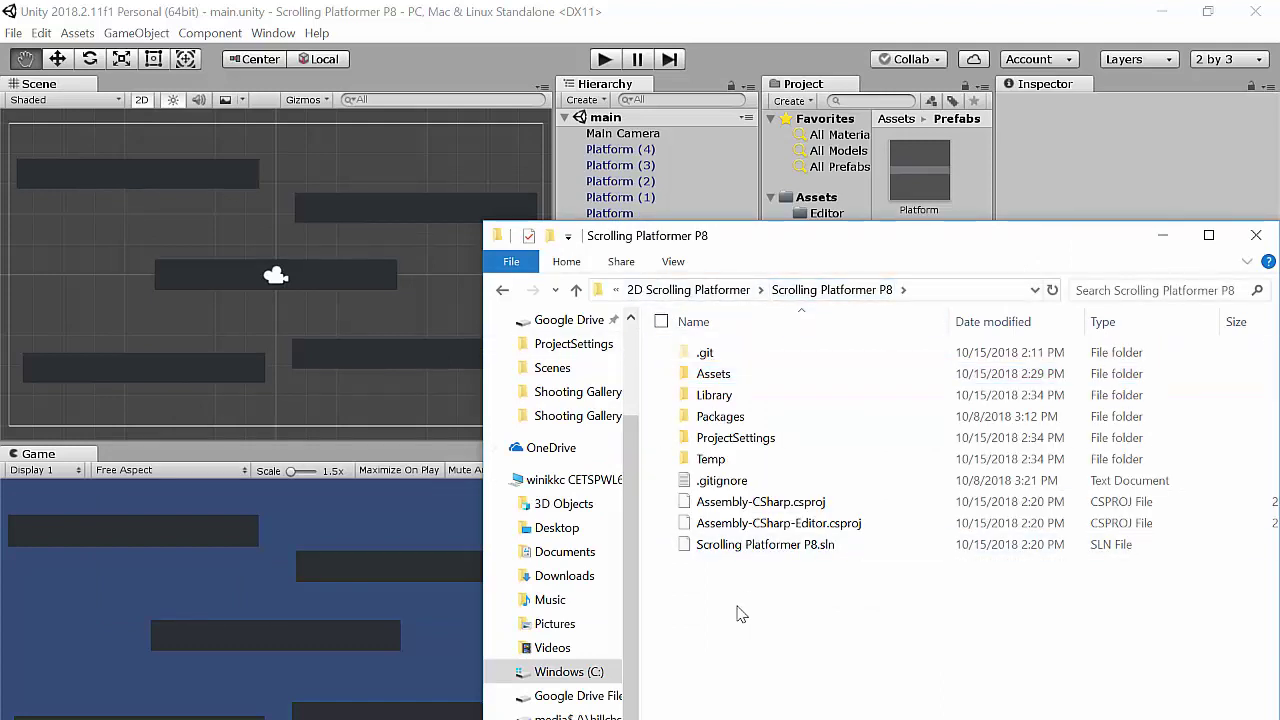
{"action": "right_click", "coordinate": [740, 614]}
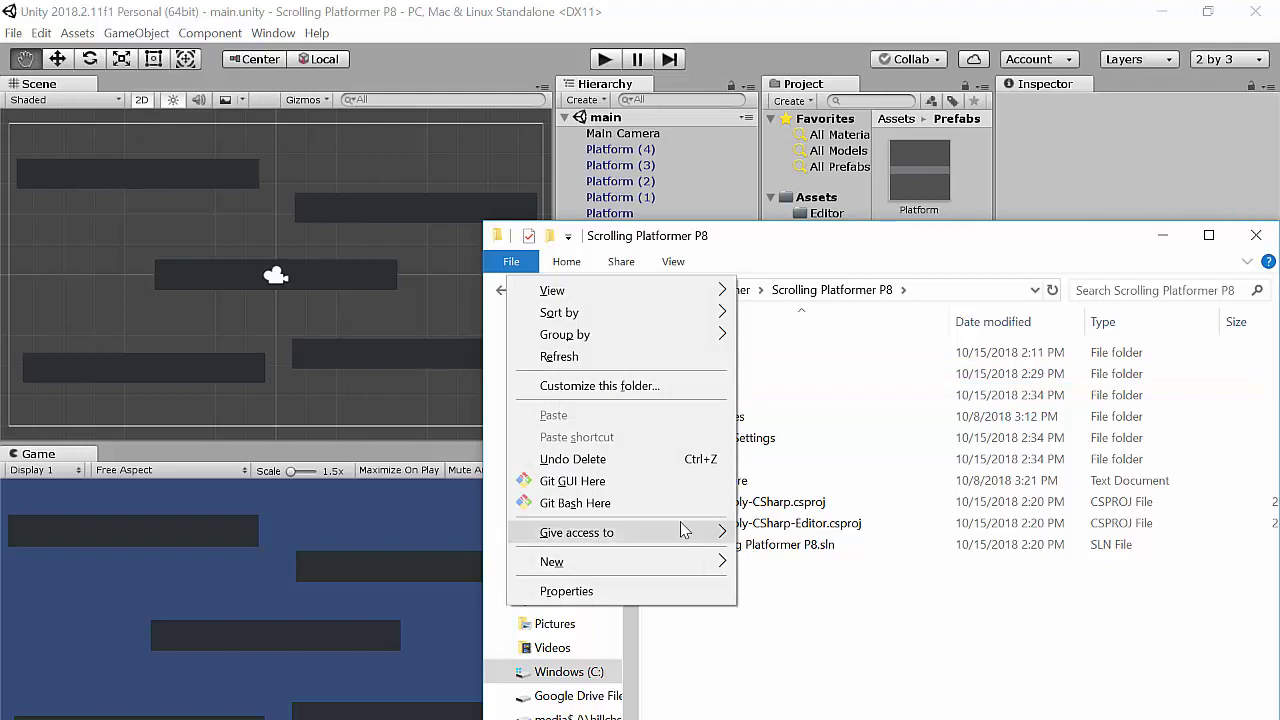
{"action": "left_click", "coordinate": [870, 668]}
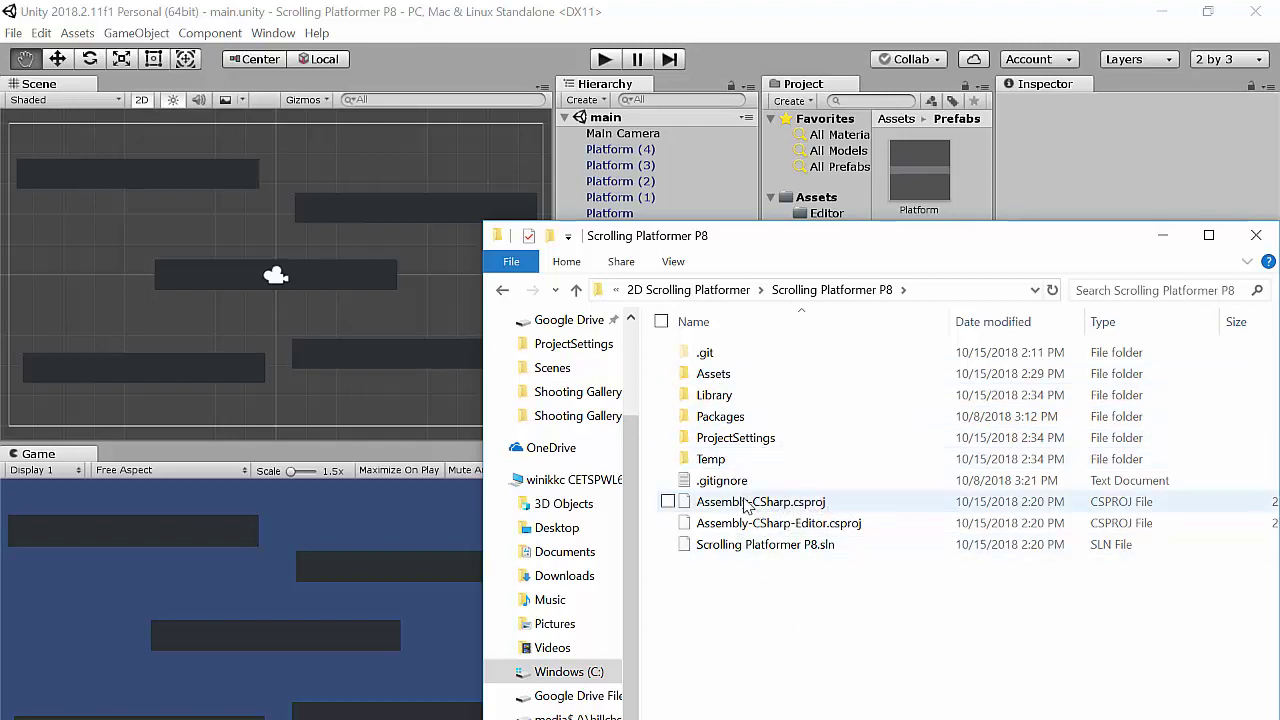
{"action": "right_click", "coordinate": [746, 620]}
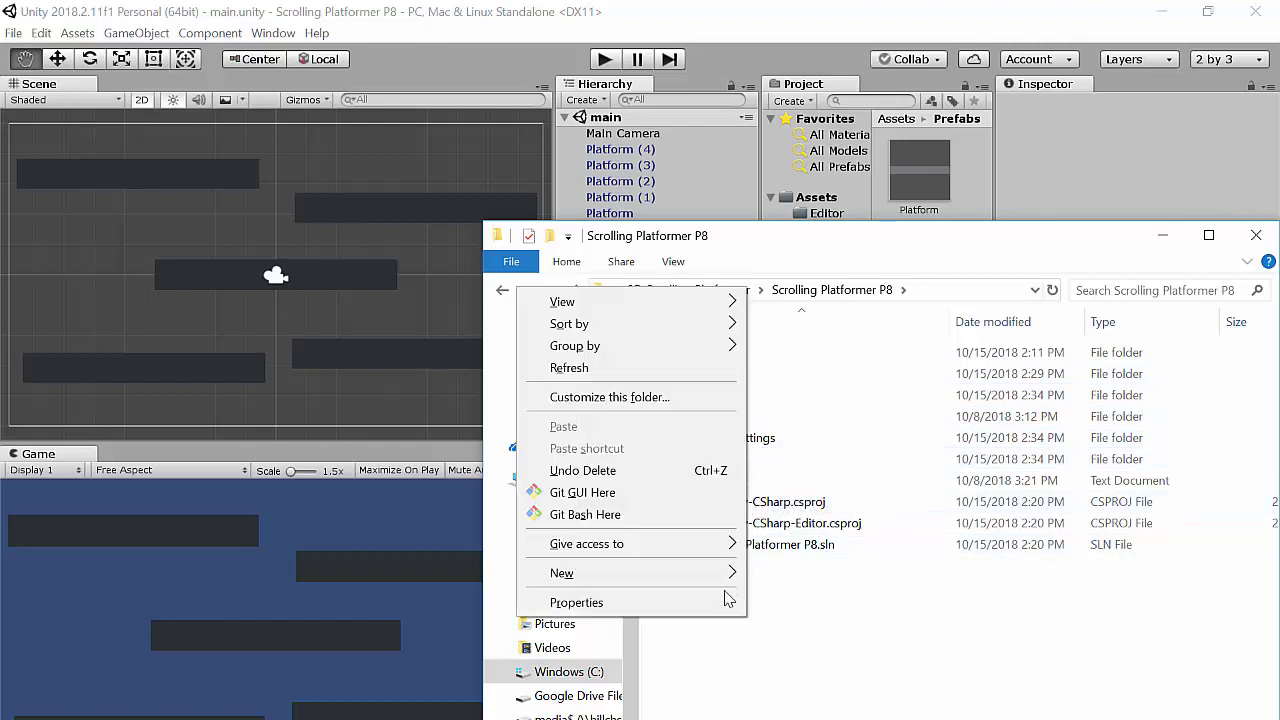
{"action": "left_click", "coordinate": [690, 515]}
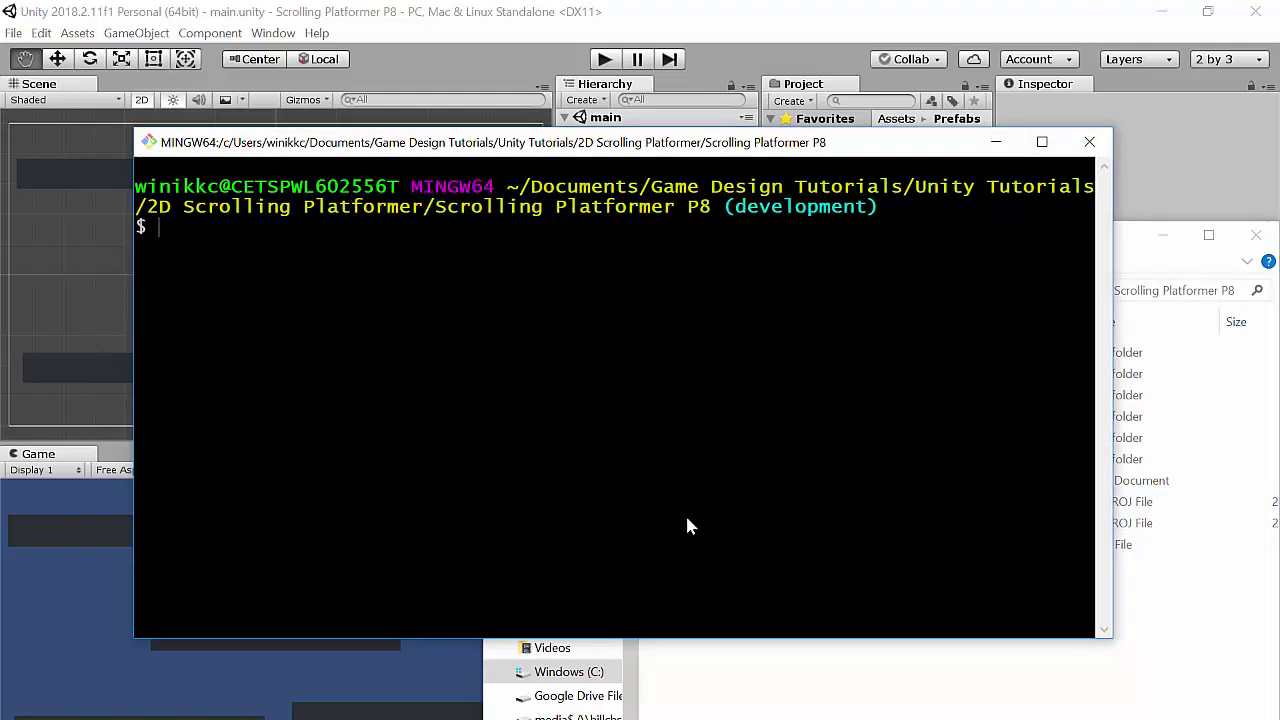
{"action": "type", "text": "git status"}
{"action": "key", "text": "Return"}
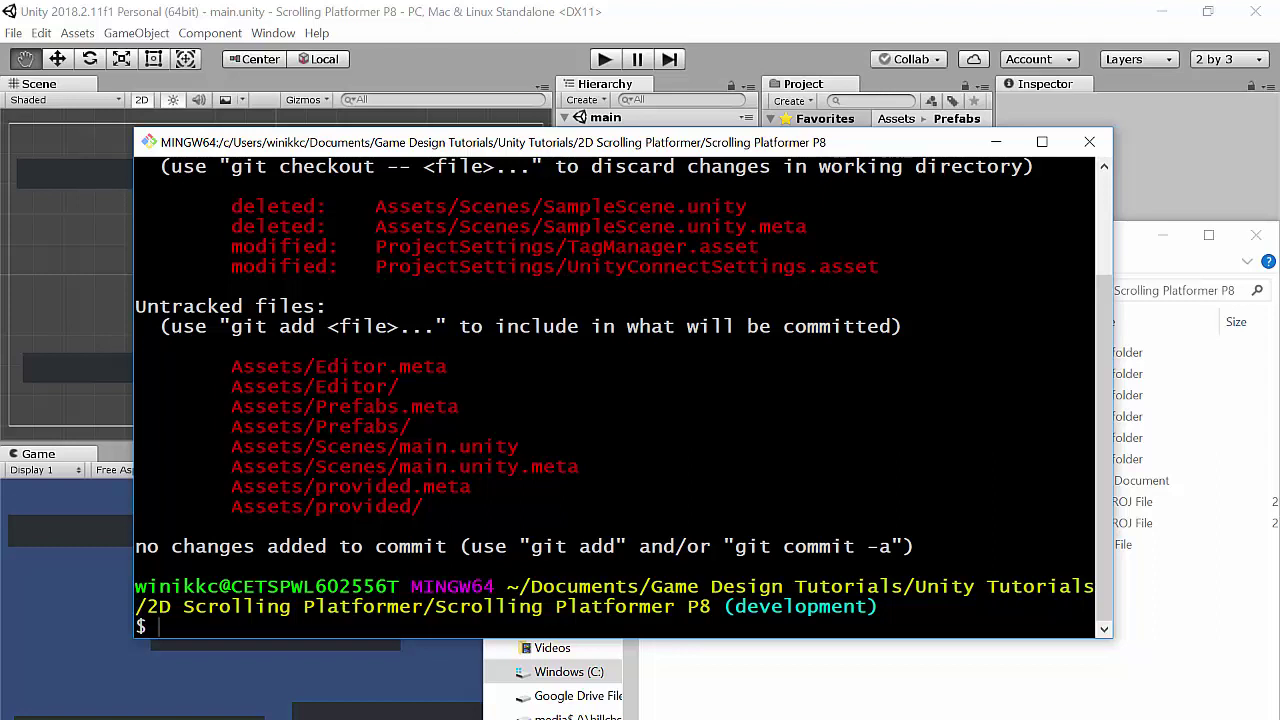
Review the deleted SampleScene and untracked main scene entries, and stage the Assets/Scenes folder with git add
{"action": "left_click_drag", "start_coordinate": [1090, 226], "coordinate": [231, 206]}
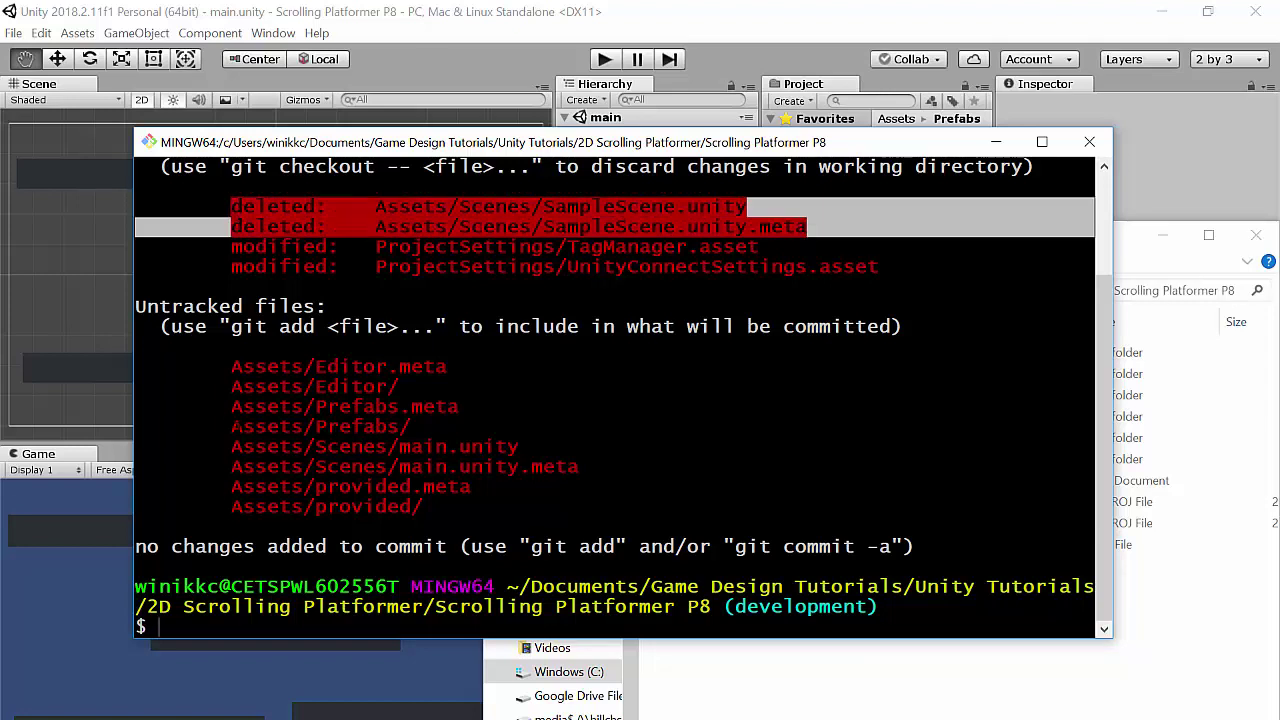
{"action": "left_click_drag", "start_coordinate": [231, 446], "coordinate": [591, 463]}
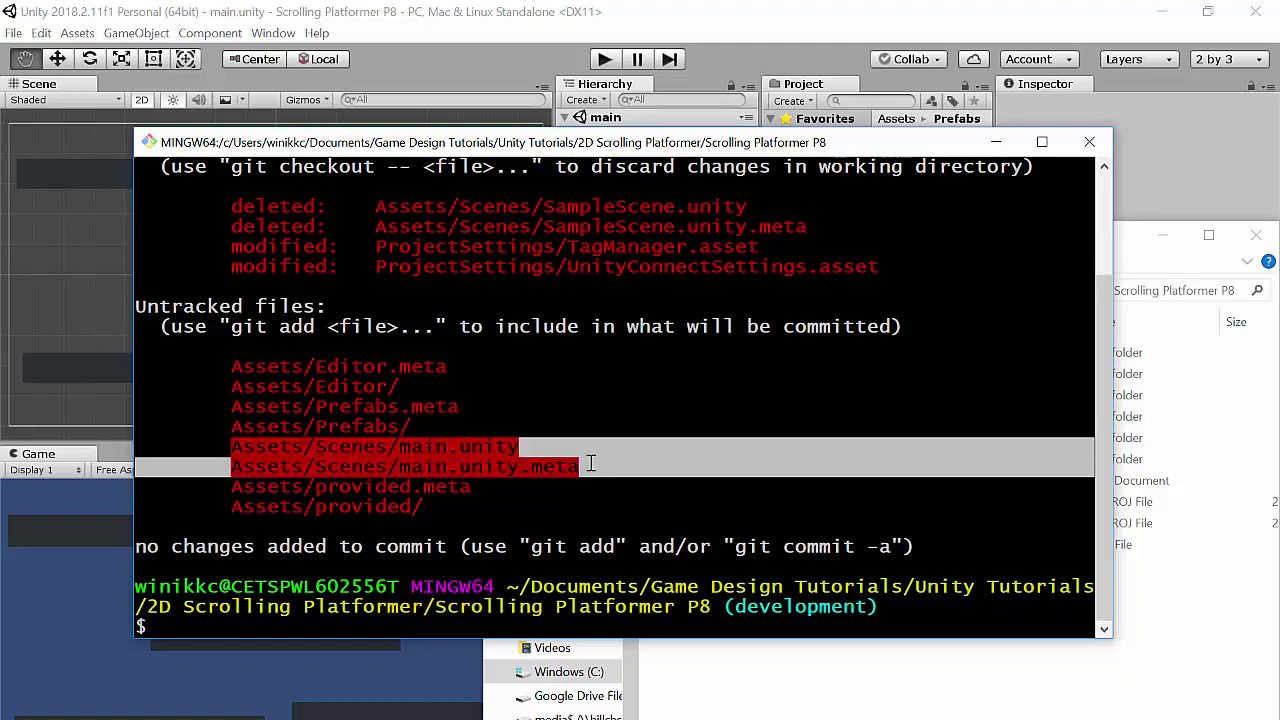
{"action": "right_click", "coordinate": [350, 633]}
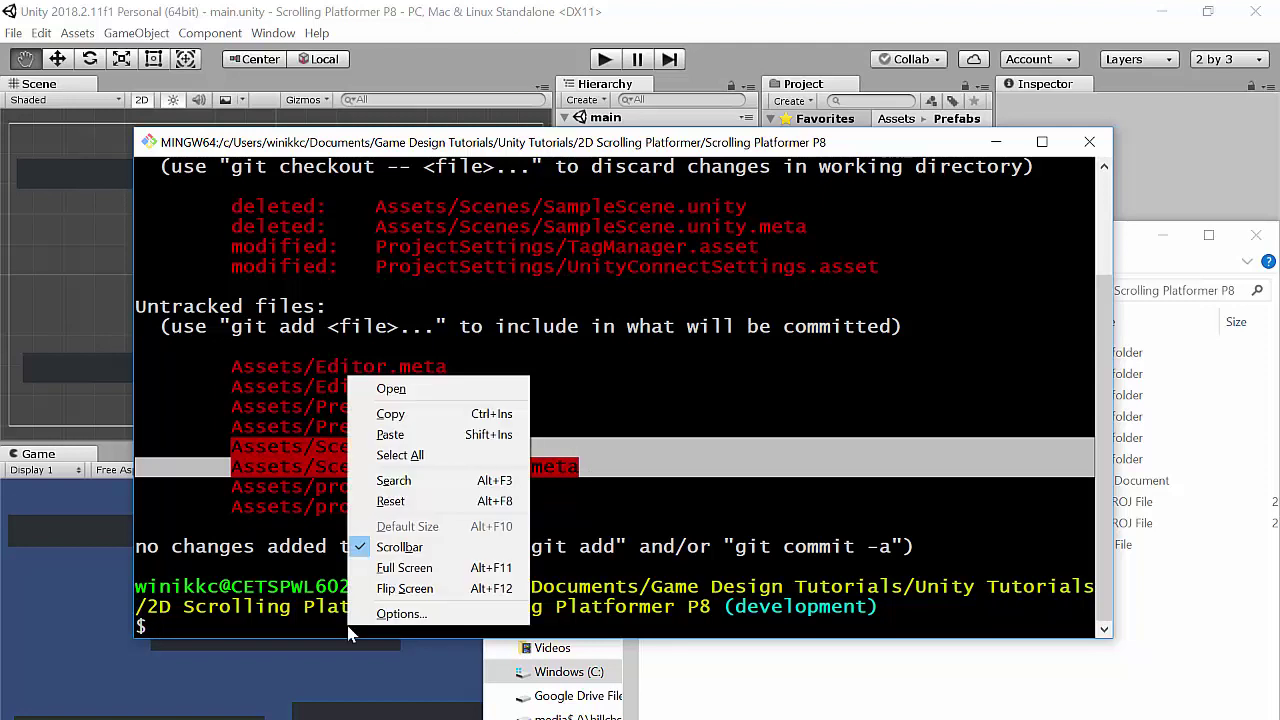
{"action": "left_click", "coordinate": [277, 622]}
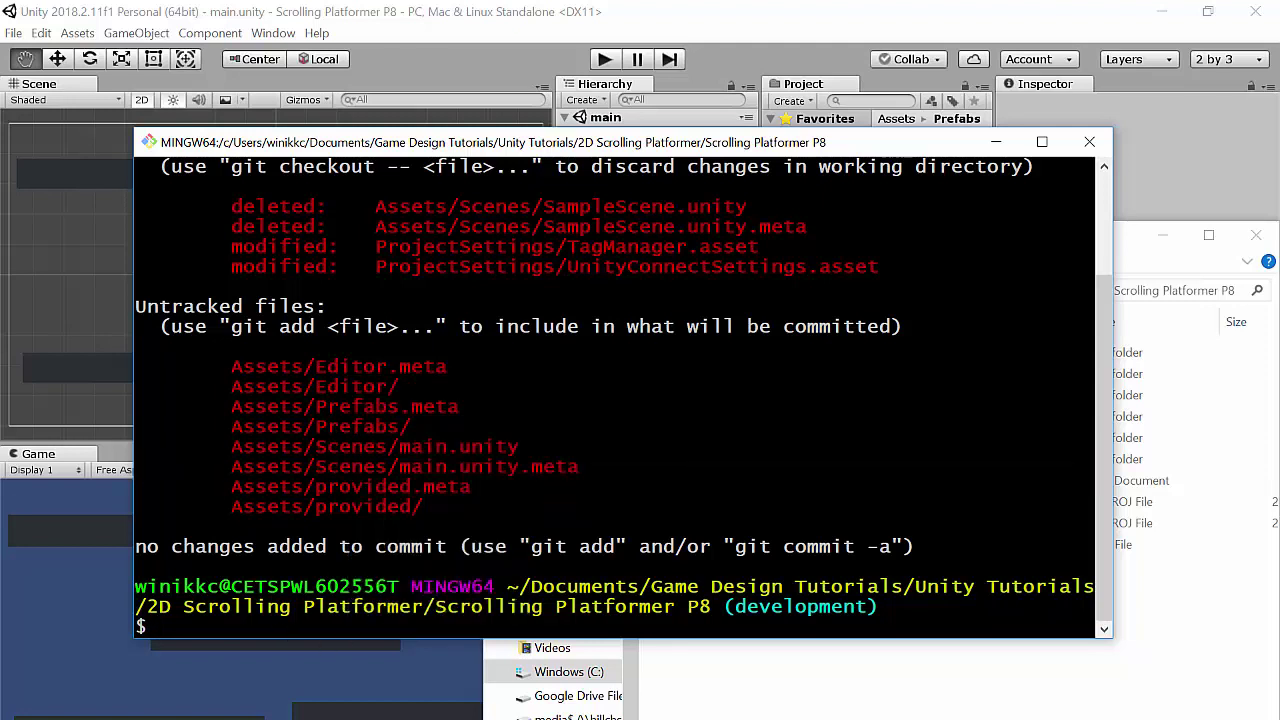
{"action": "type", "text": "git add Assests/"}
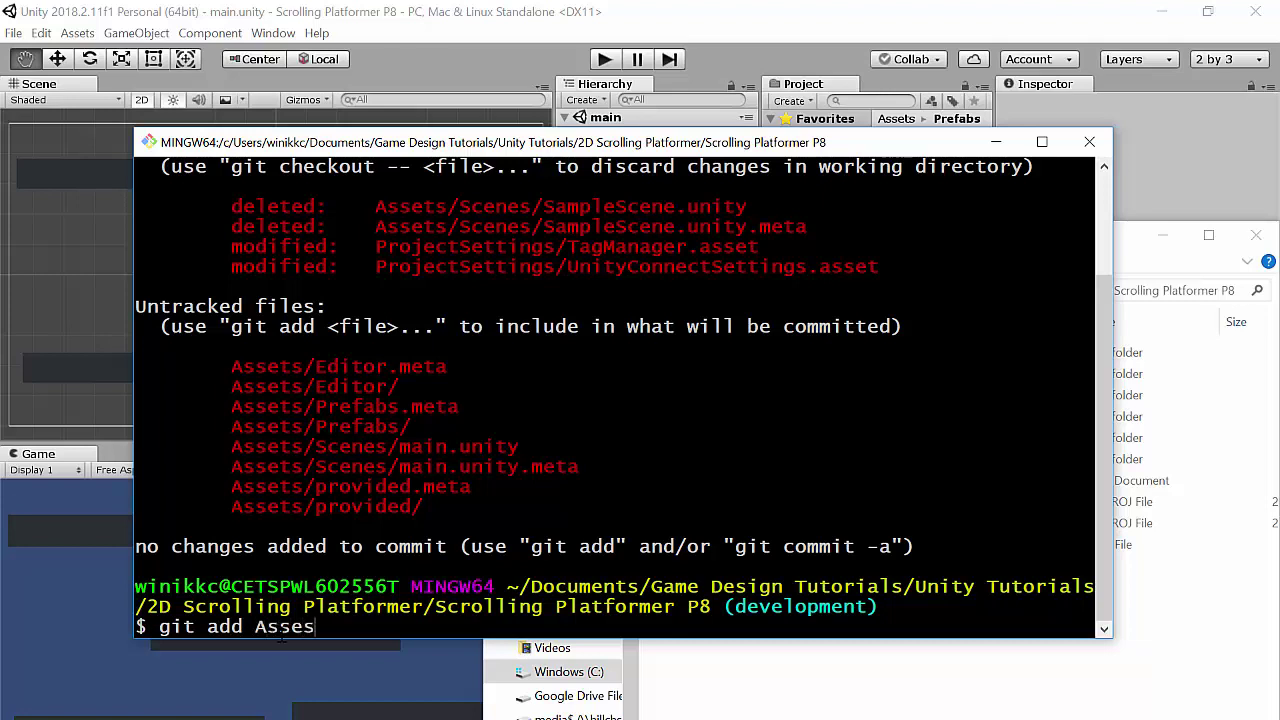
{"action": "key", "text": "BackSpace"}
{"action": "key", "text": "BackSpace"}
{"action": "key", "text": "BackSpace"}
{"action": "key", "text": "BackSpace"}
{"action": "type", "text": "ts/Scenes"}
{"action": "key", "text": "Return"}
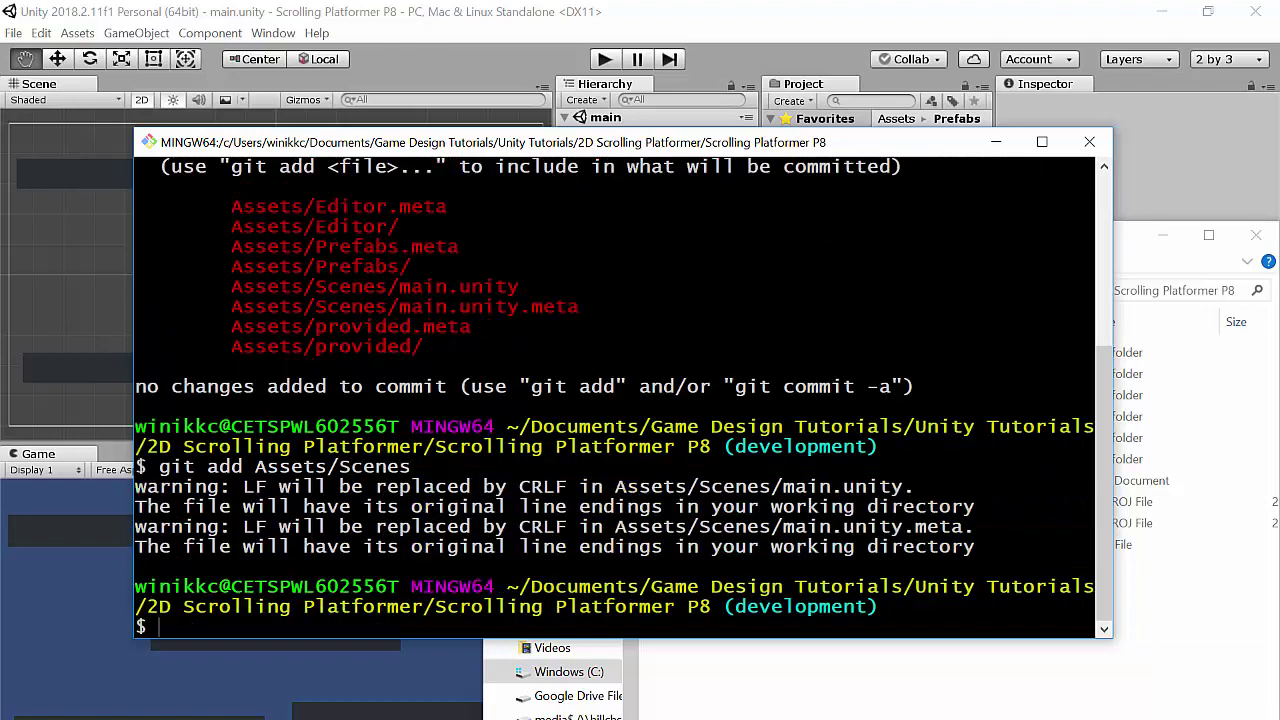
Run git status and review the staged scene changes in its output
{"action": "type", "text": "git status"}
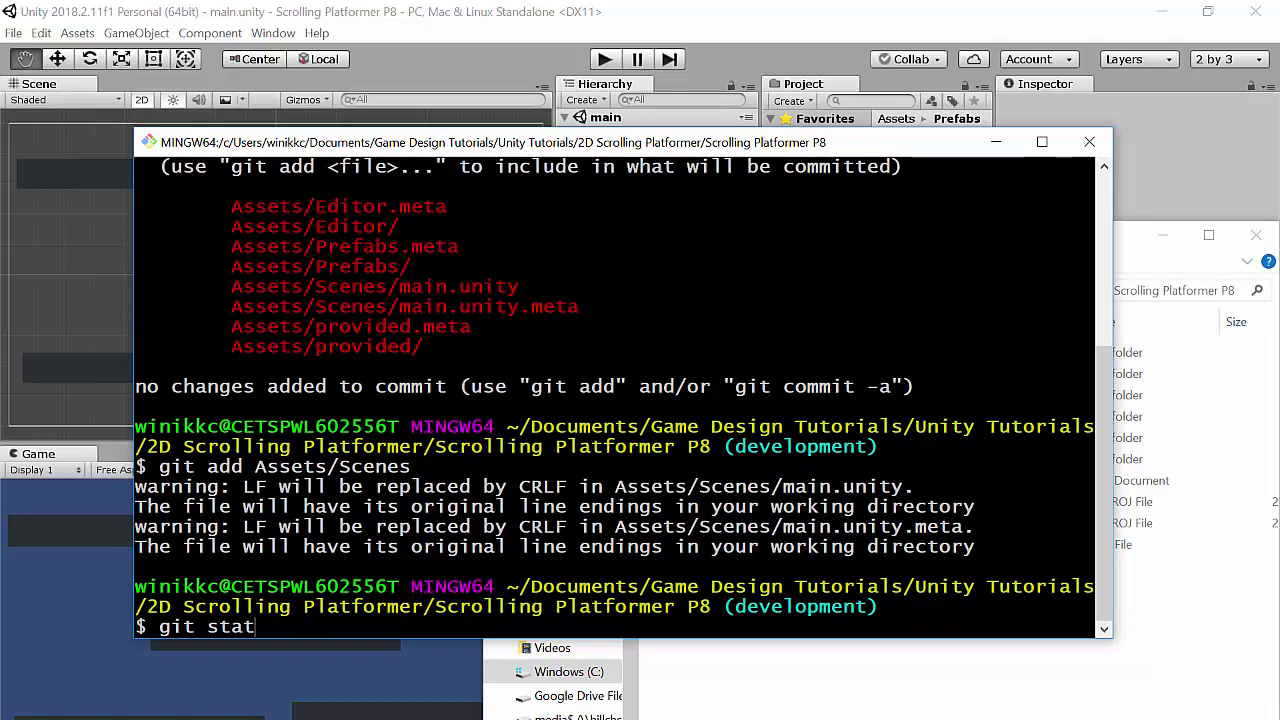
{"action": "key", "text": "Return"}
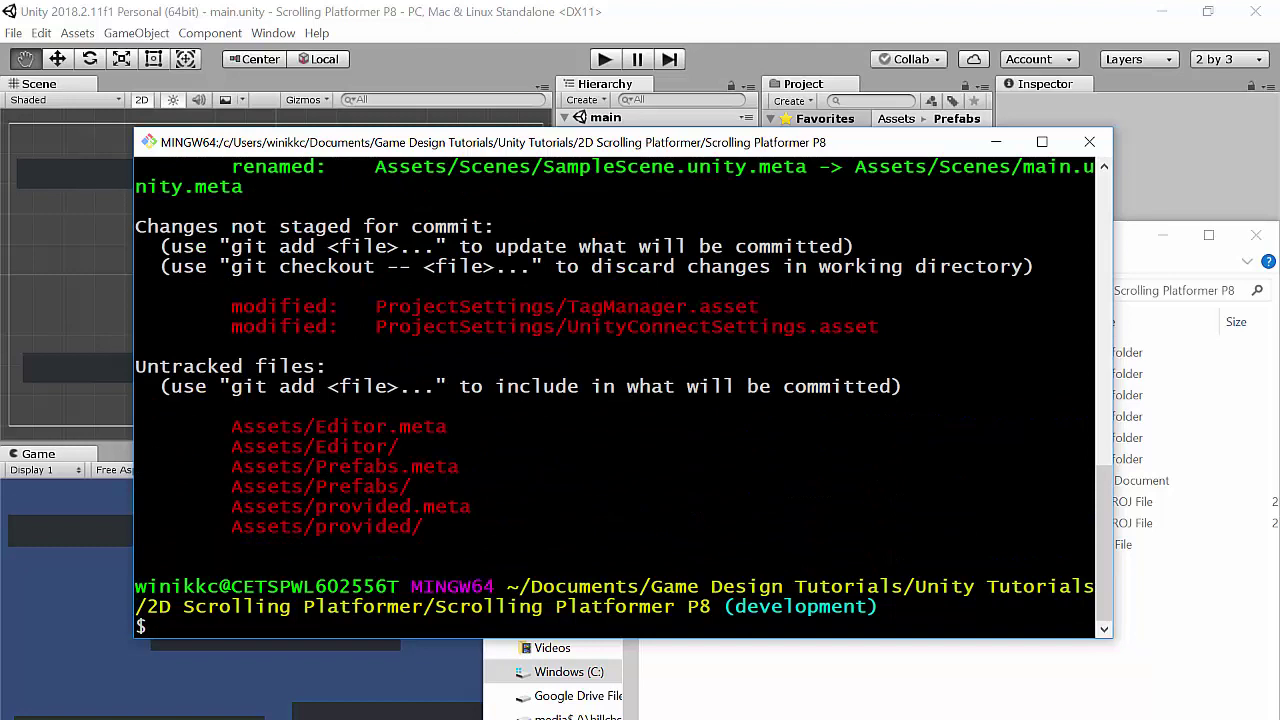
{"action": "left_click_drag", "start_coordinate": [1098, 521], "coordinate": [1094, 480]}
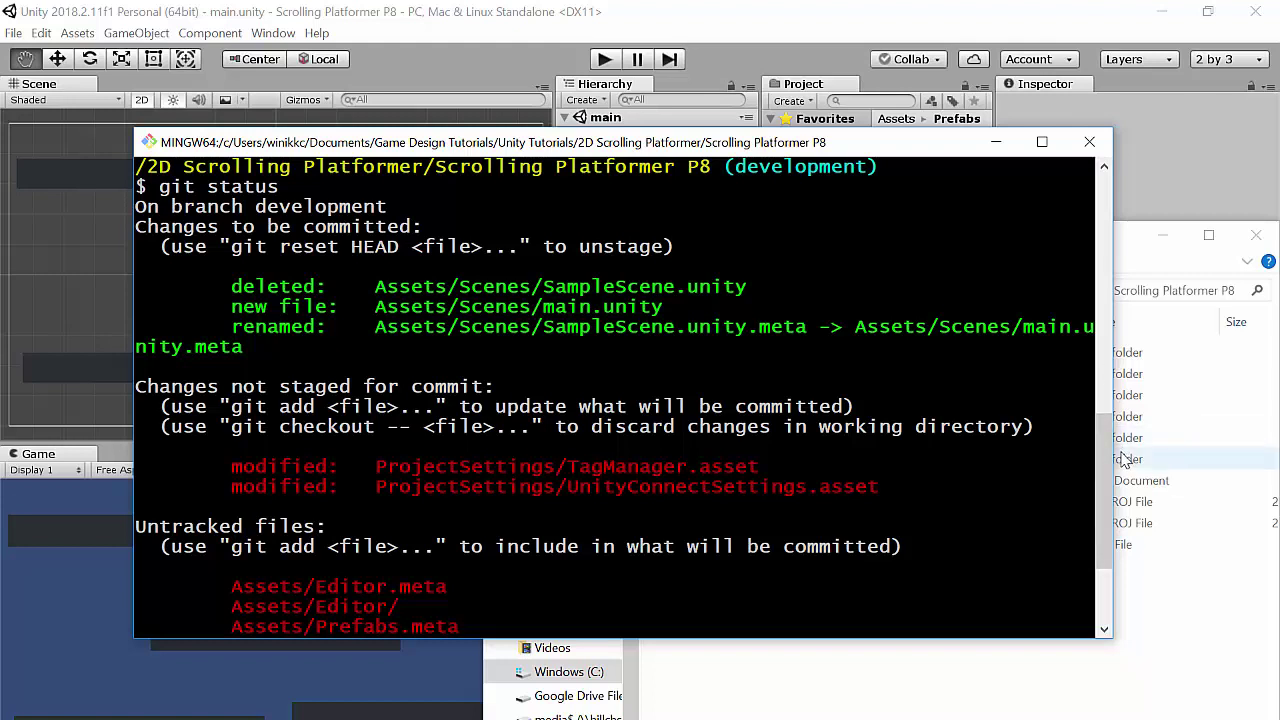
{"action": "left_click_drag", "start_coordinate": [1101, 462], "coordinate": [1118, 580]}
Commit the staged scene changes with the message "adding main scene deleting SampleScene"
{"action": "type", "text": "git add"}
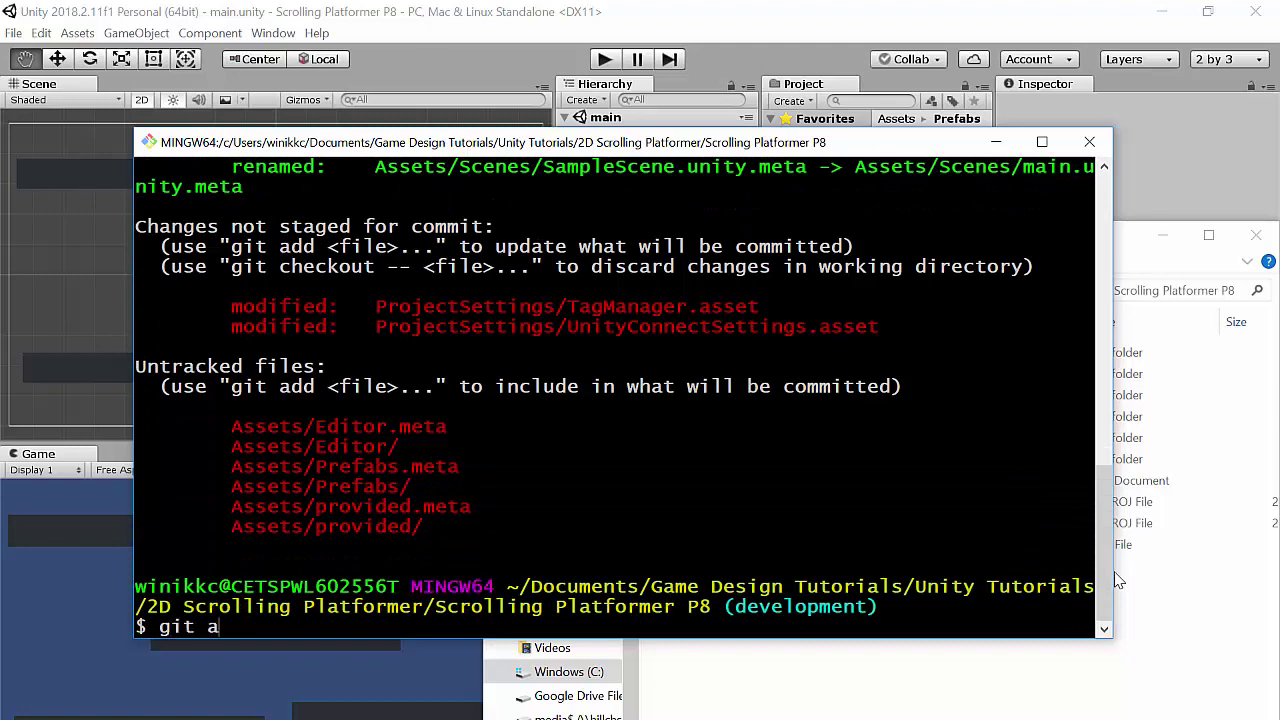
{"action": "key", "text": "BackSpace"}
{"action": "key", "text": "BackSpace"}
{"action": "key", "text": "BackSpace"}
{"action": "type", "text": "commit -m "}
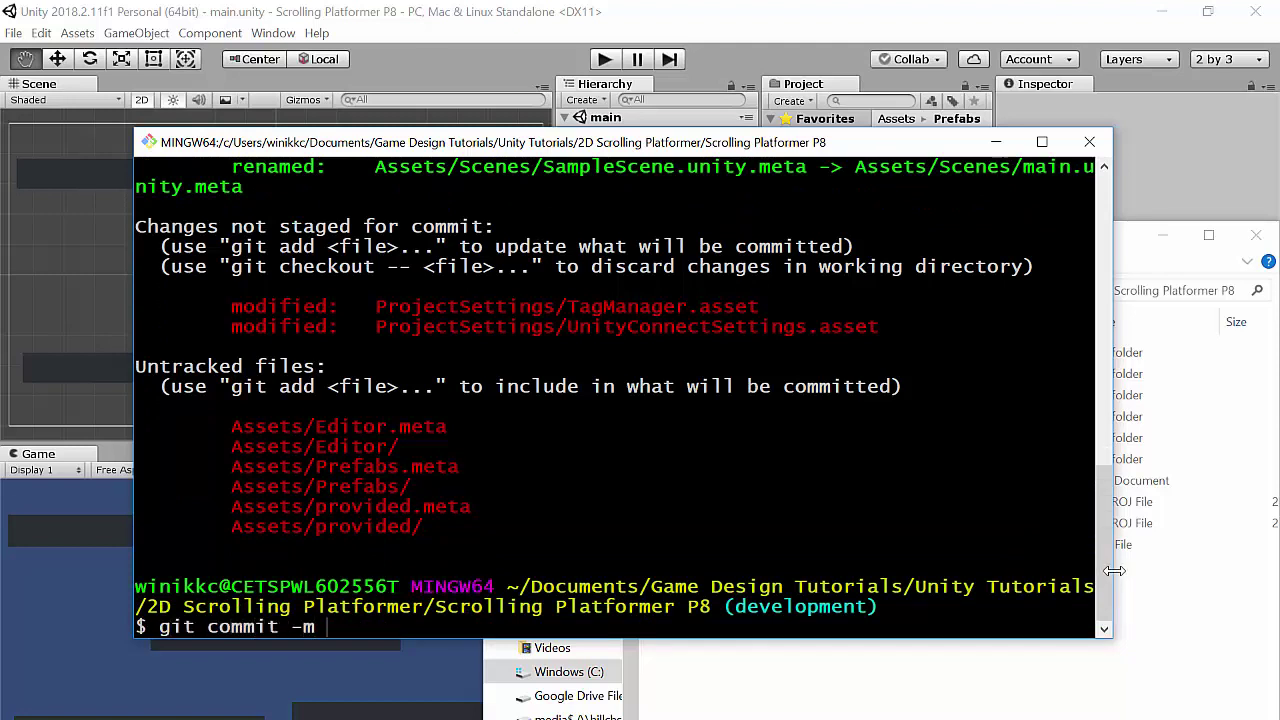
{"action": "type", "text": "\"adding main scene"}
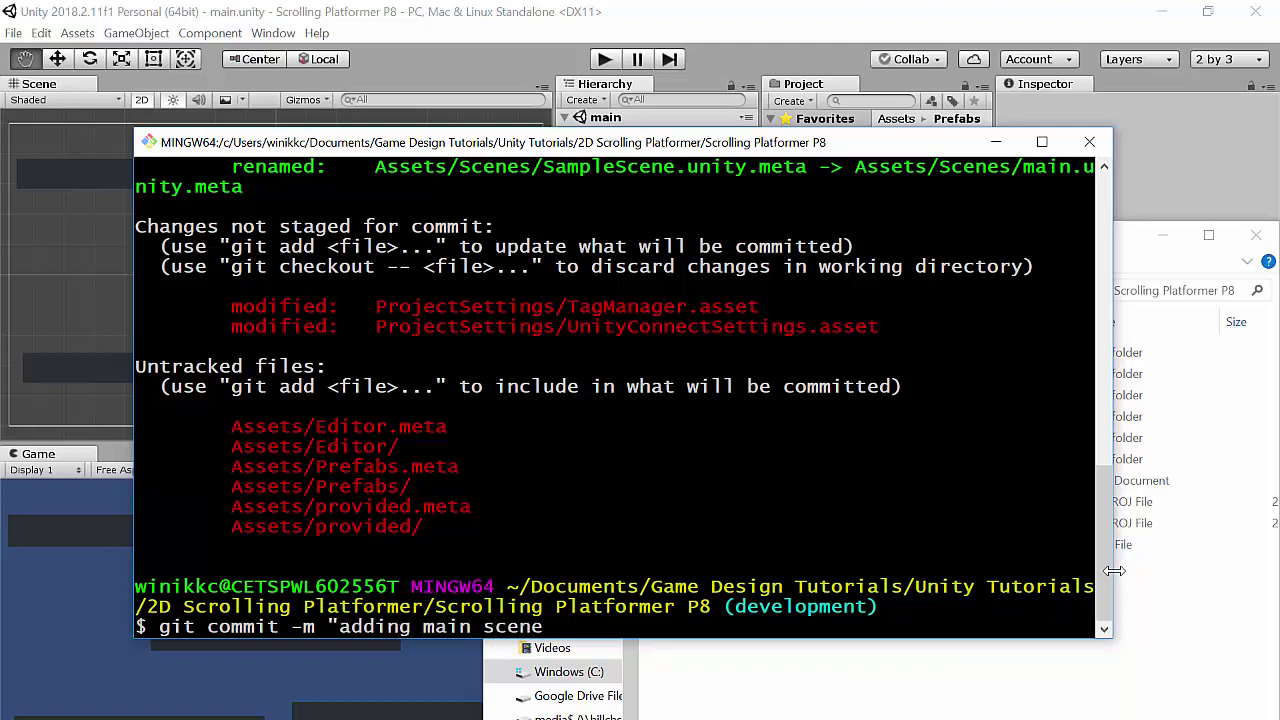
{"action": "type", "text": " deleting"}
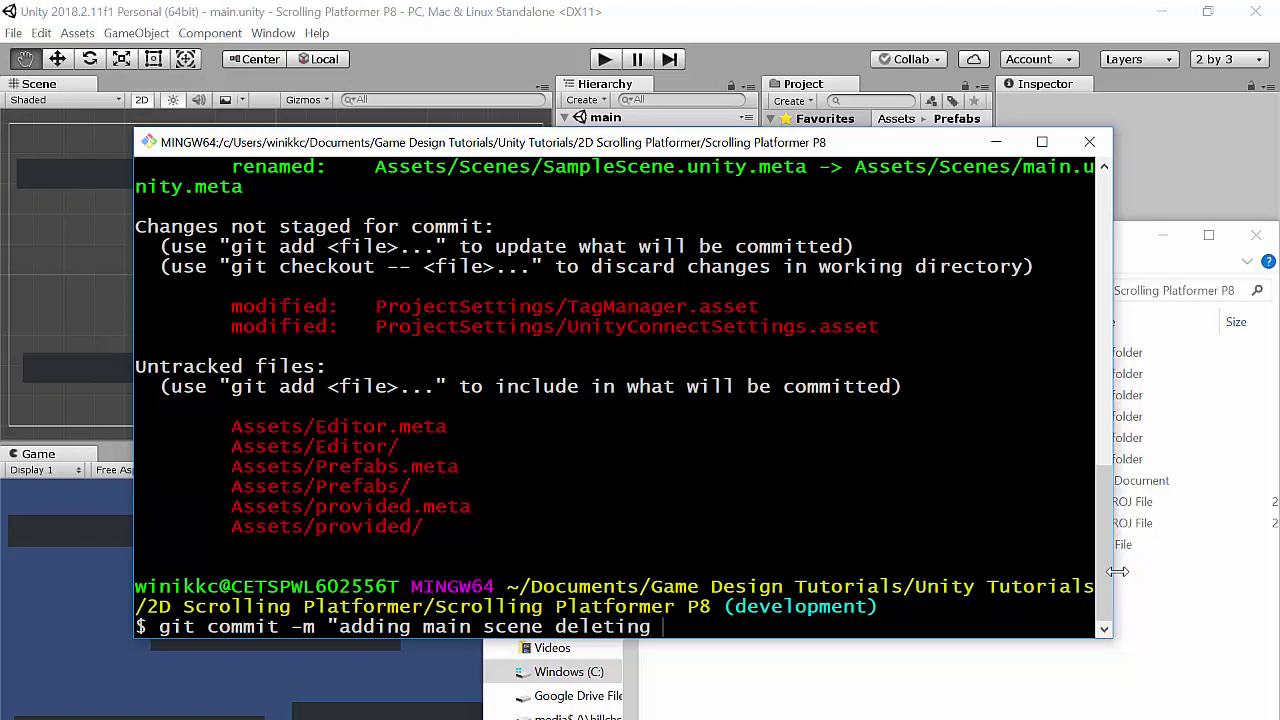
{"action": "type", "text": " SampleScene"}
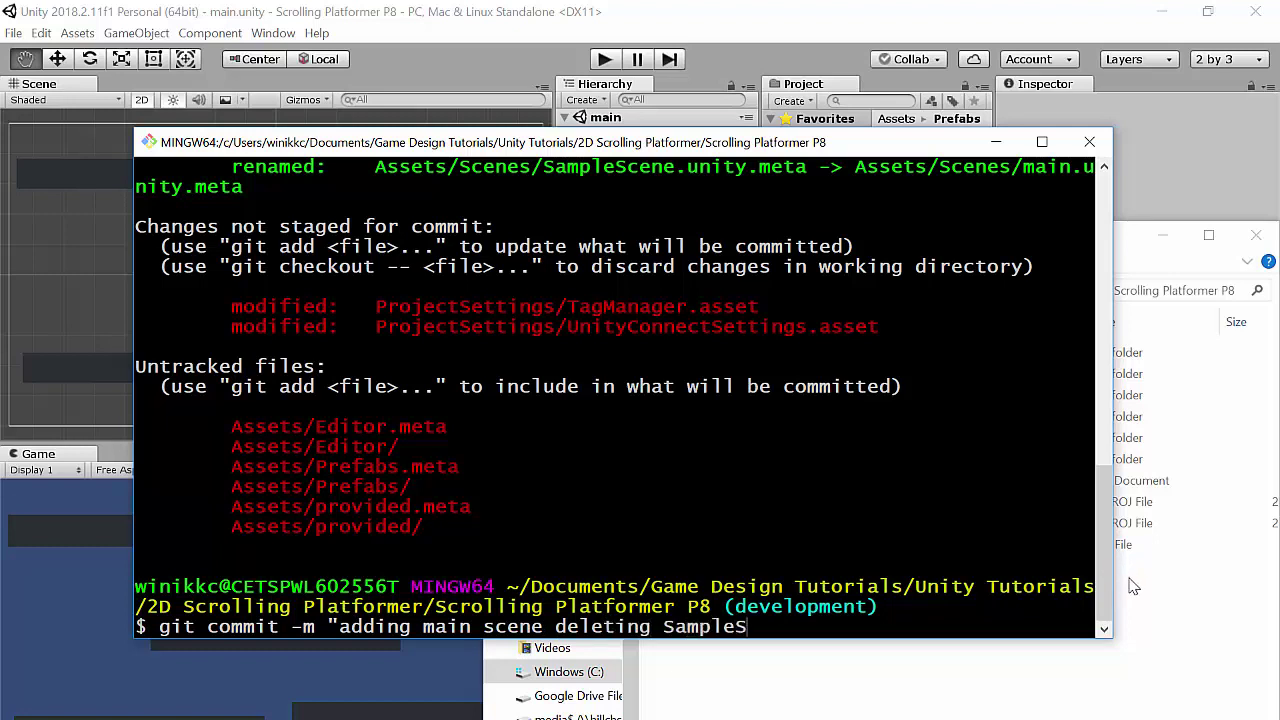
{"action": "type", "text": "\""}
{"action": "double_click", "coordinate": [372, 627]}
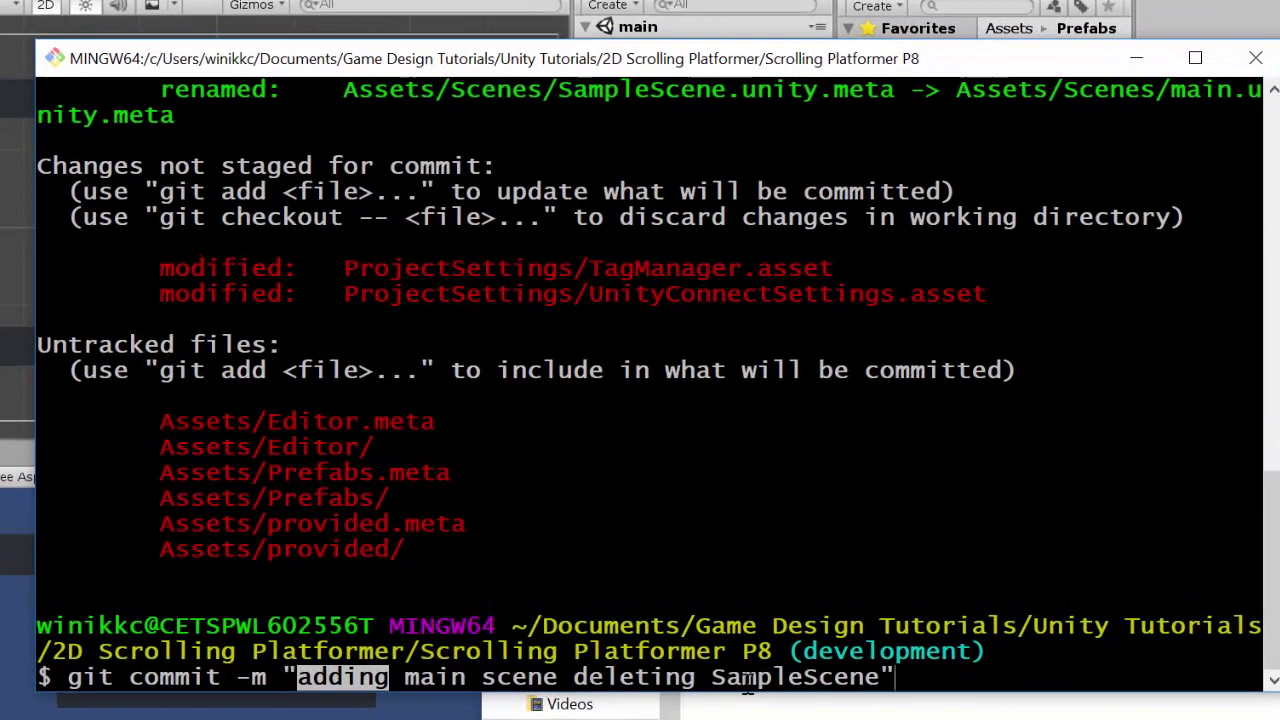
{"action": "key", "text": "Escape"}
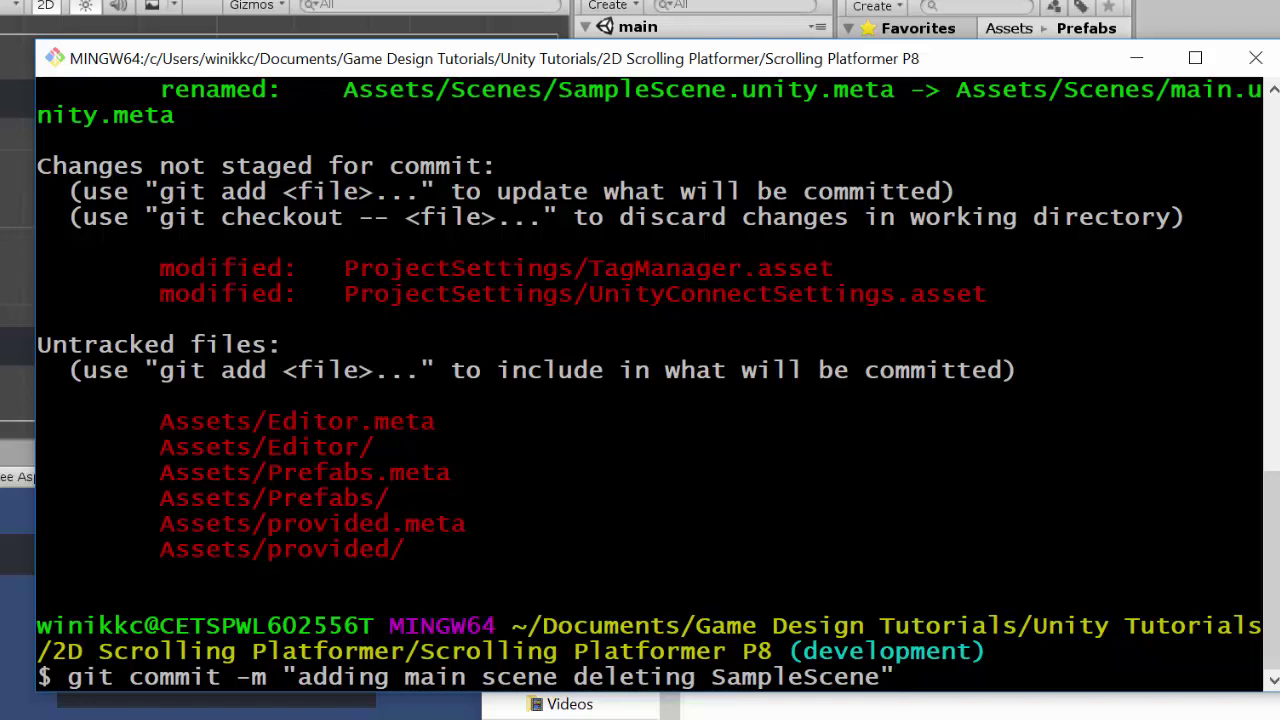
{"action": "key", "text": "Return"}
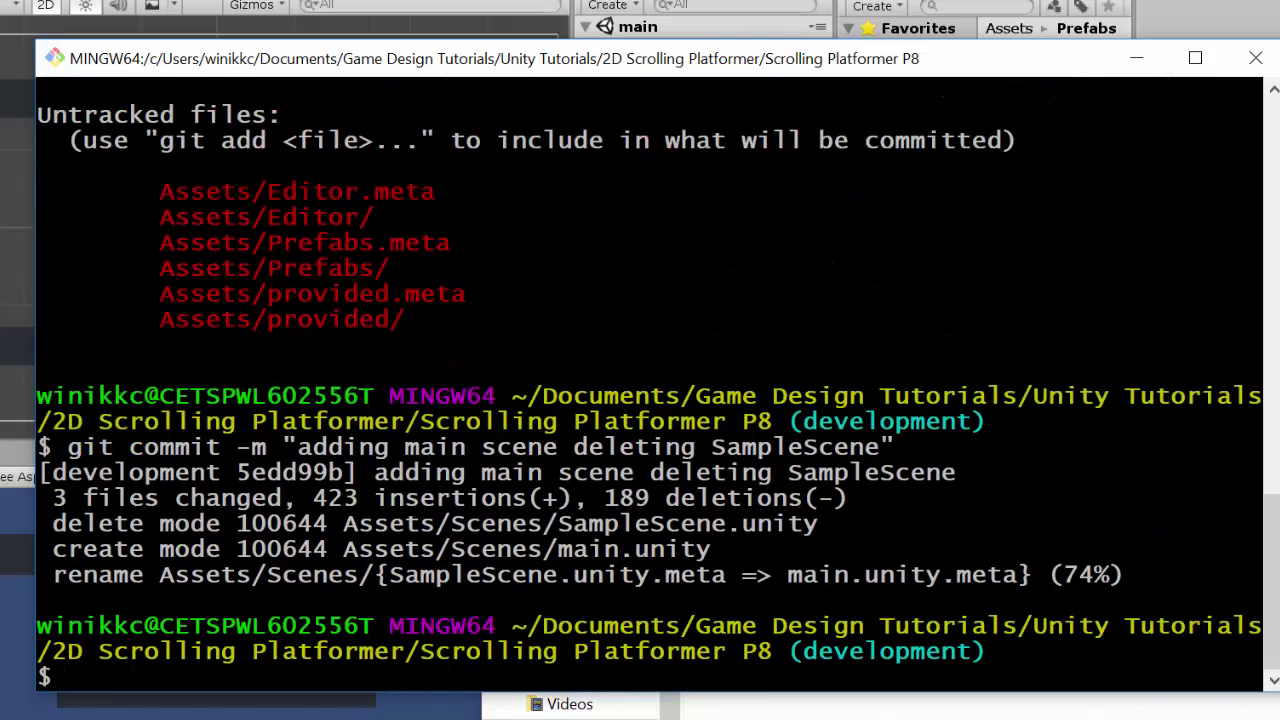
Stage all remaining changes in the project folder with git add
{"action": "type", "text": "git add "}
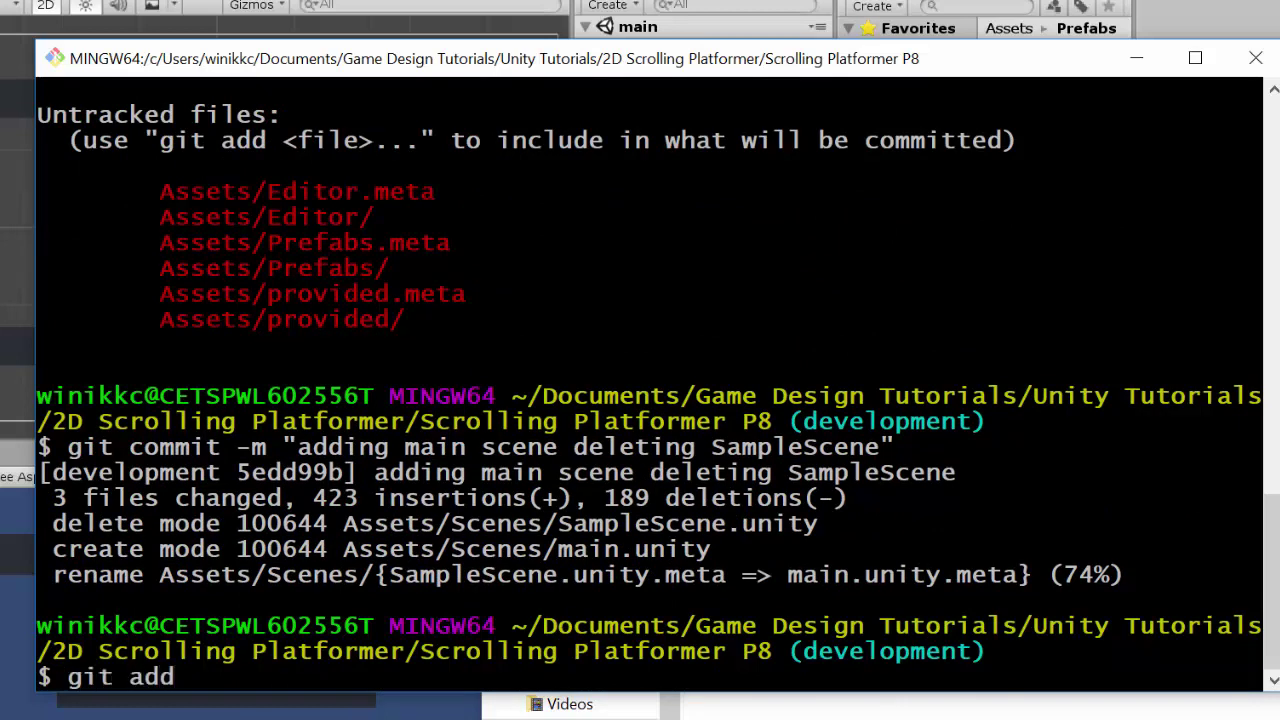
{"action": "type", "text": "."}
{"action": "key", "text": "Return"}
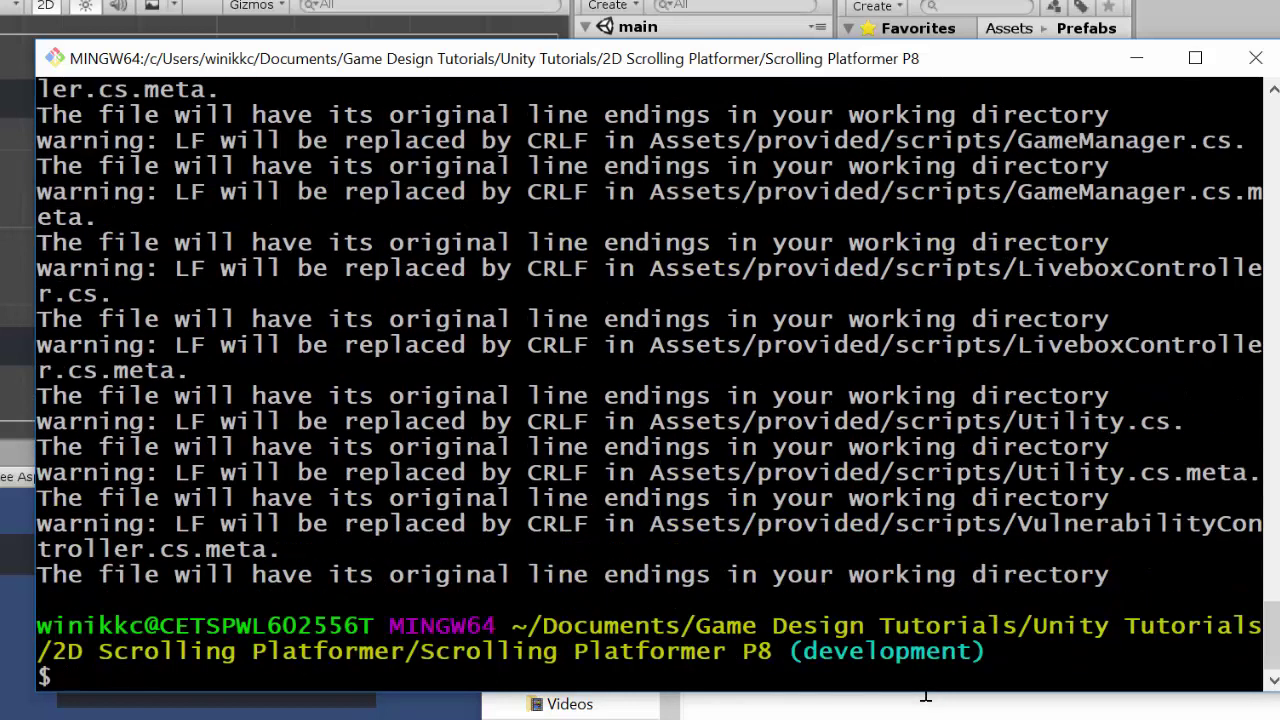
Commit the staged files with the message "adding platform prefab" and run git status
{"action": "type", "text": "git com"}
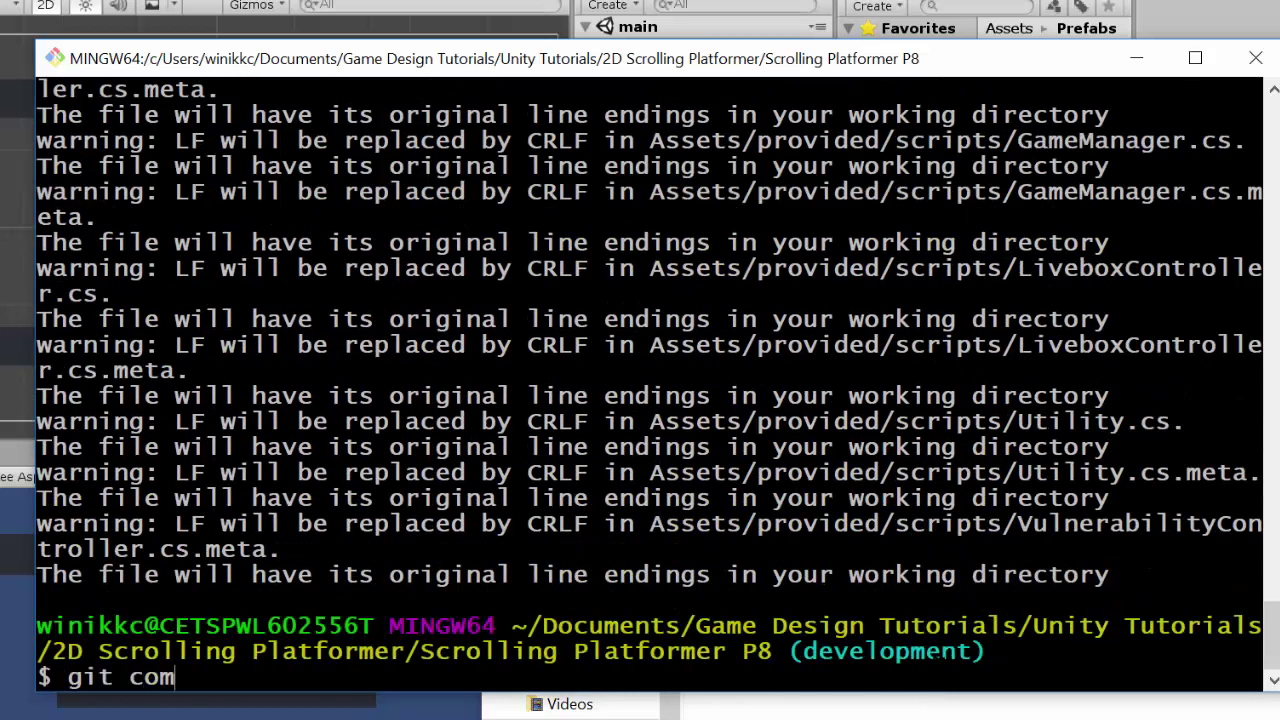
{"action": "type", "text": "mit -m \"ad"}
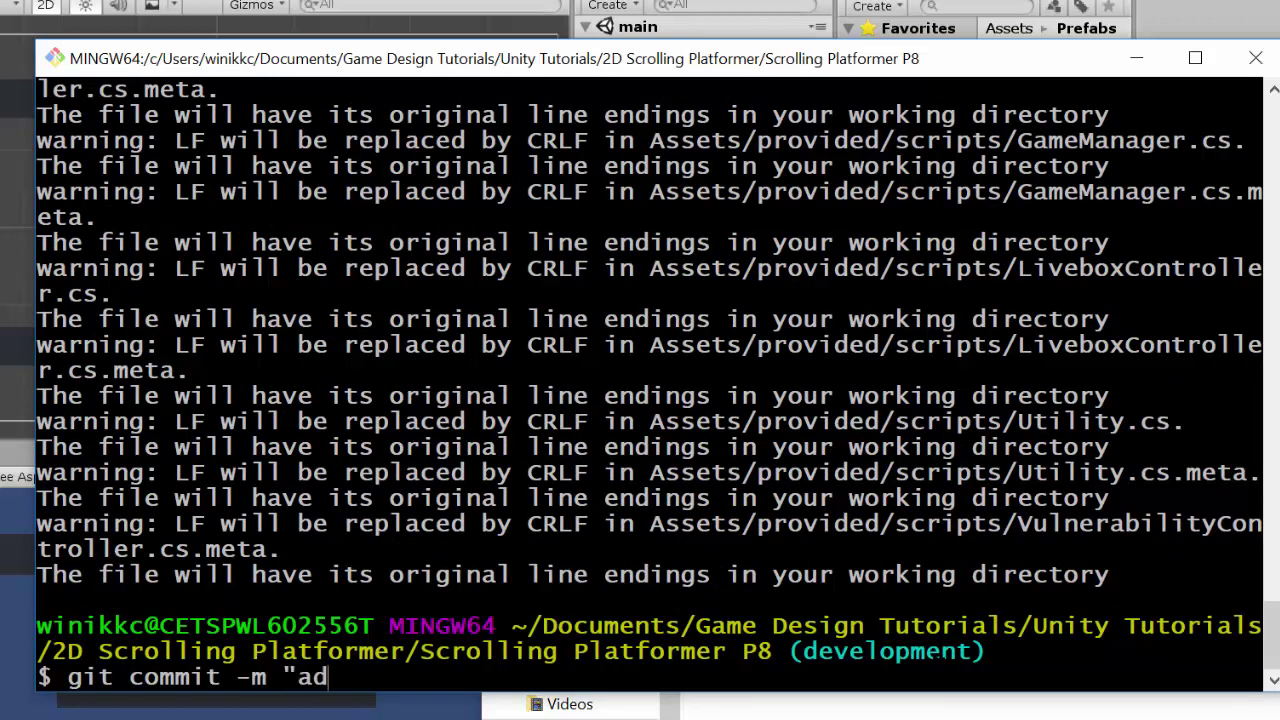
{"action": "type", "text": "ding platf"}
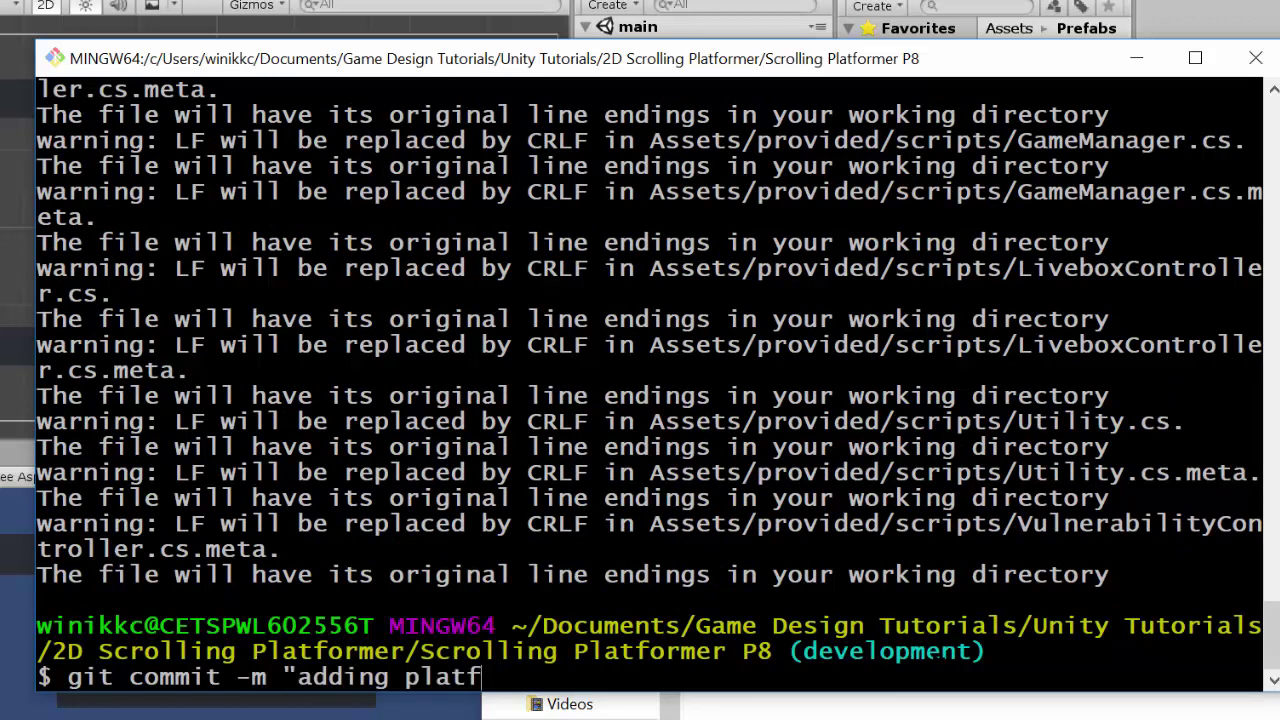
{"action": "type", "text": "orm prefa"}
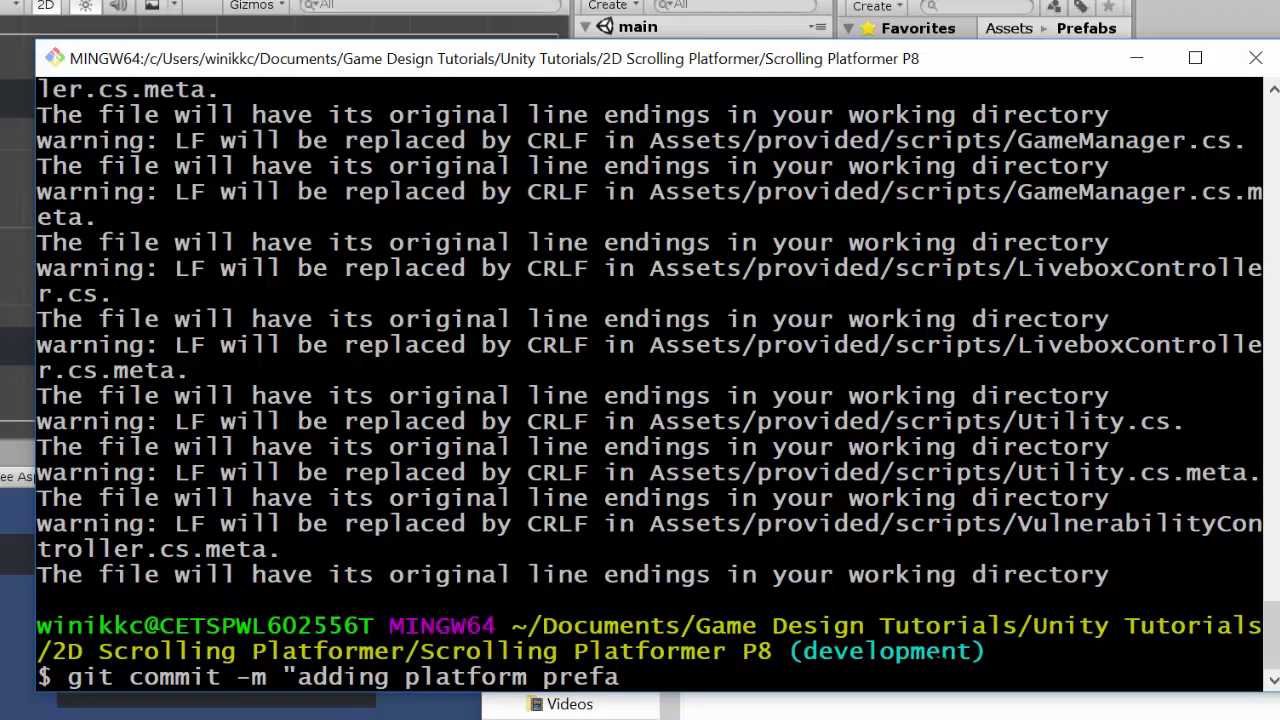
{"action": "type", "text": "b\""}
{"action": "key", "text": "Return"}
{"action": "type", "text": "git status"}
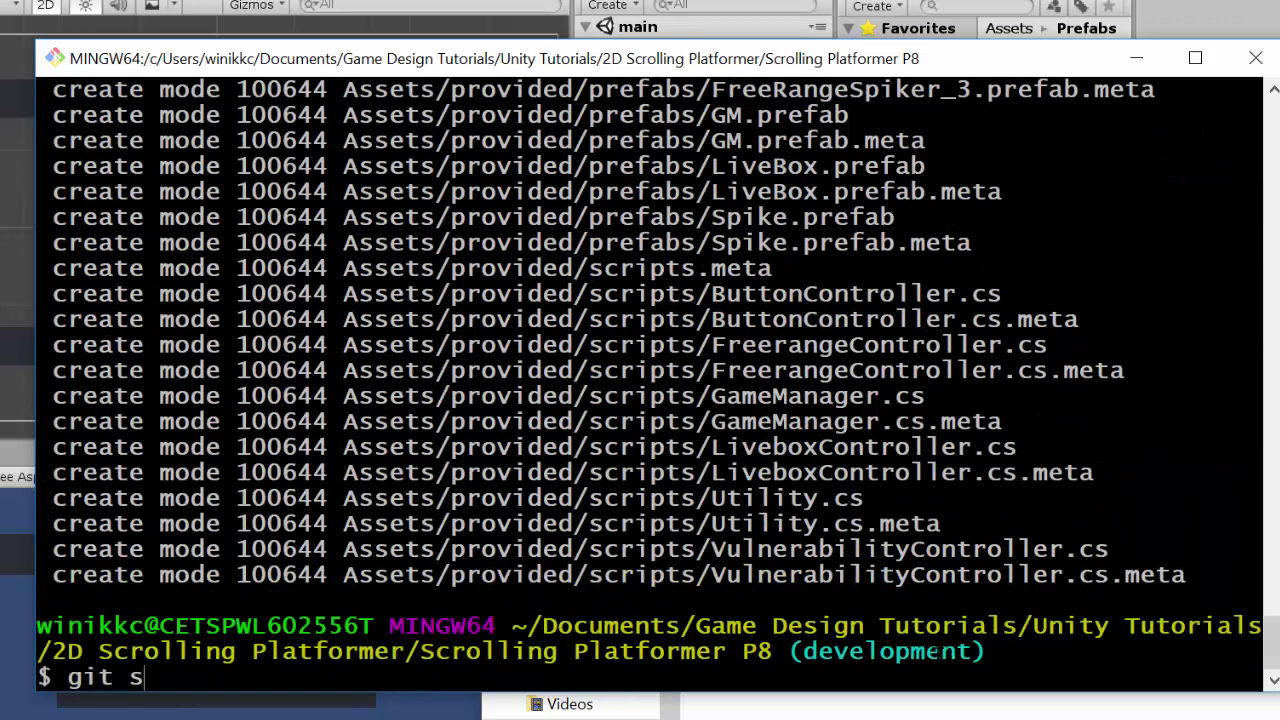
{"action": "key", "text": "Return"}
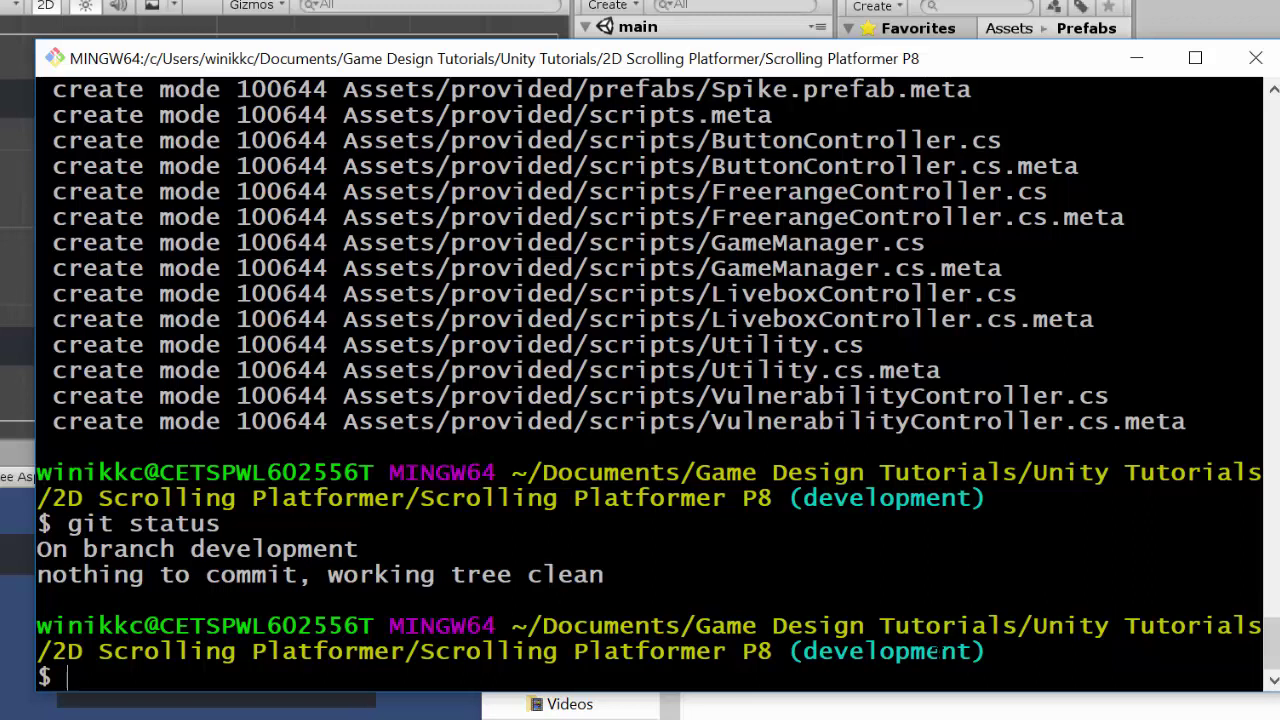
Push the development branch to origin, entering the SSH key passphrase
{"action": "type", "text": "git push o"}
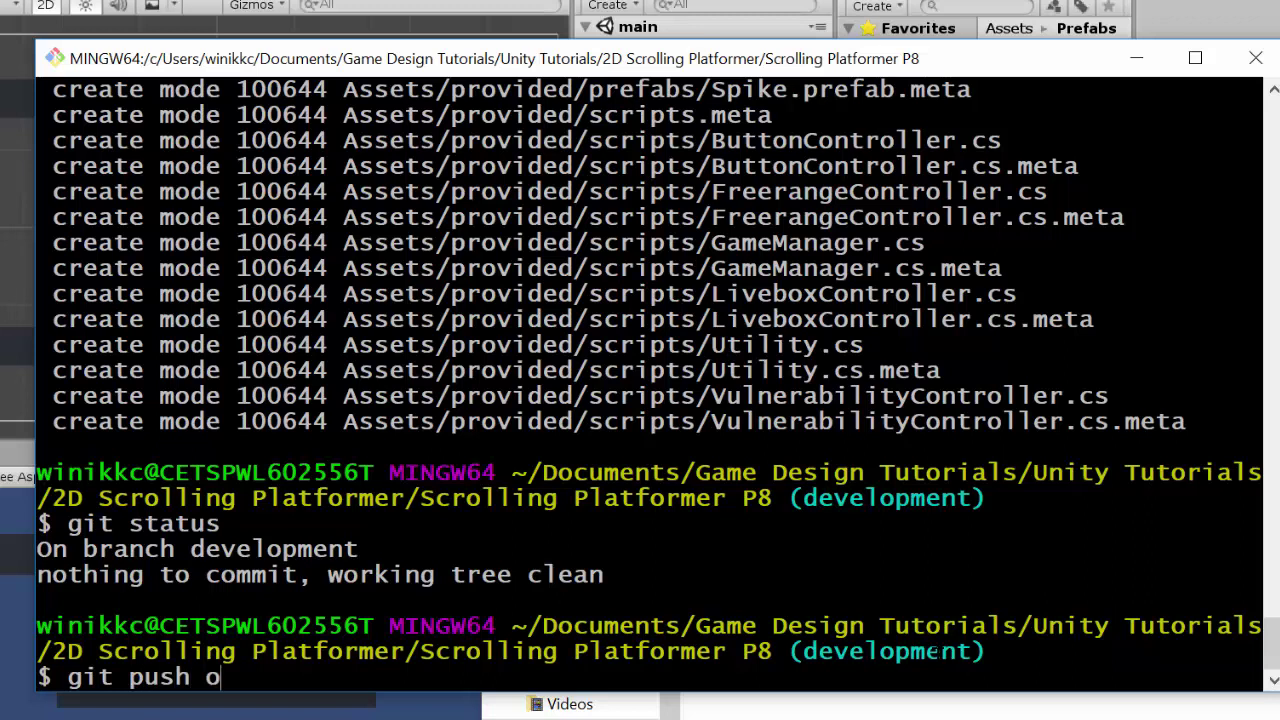
{"action": "type", "text": "rigin d"}
{"action": "type", "text": "evelopment"}
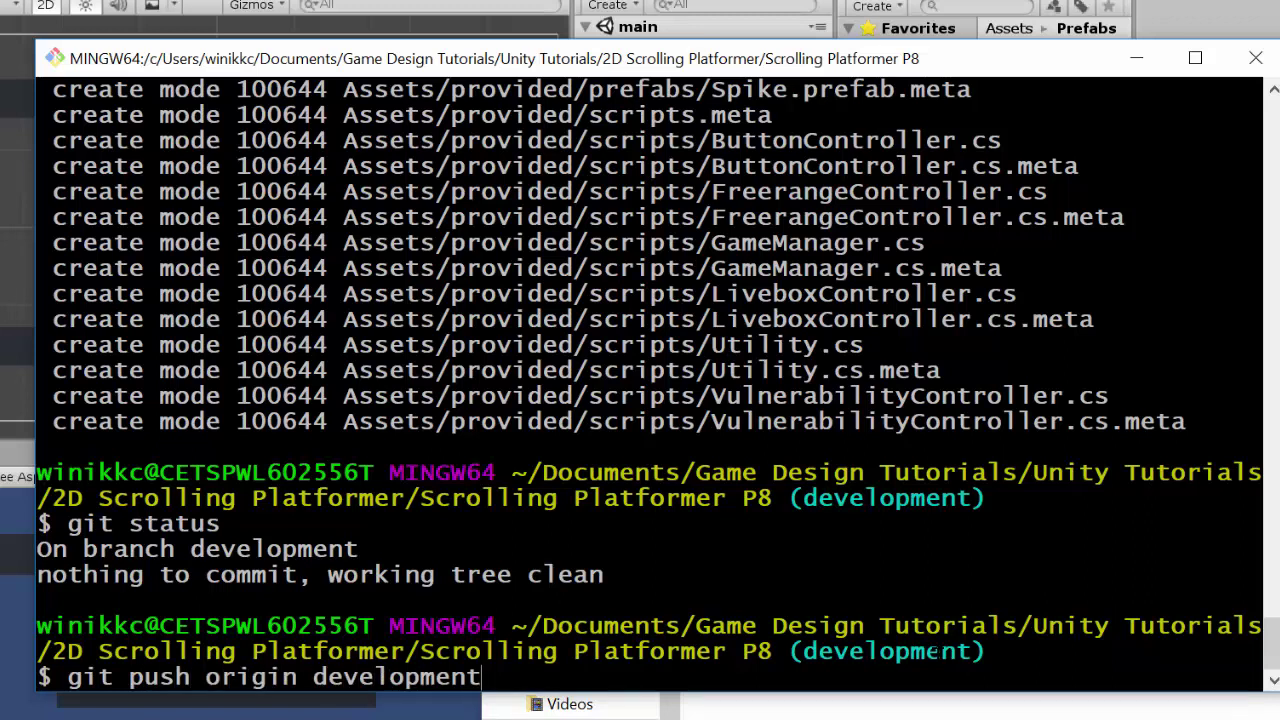
{"action": "key", "text": "Return"}
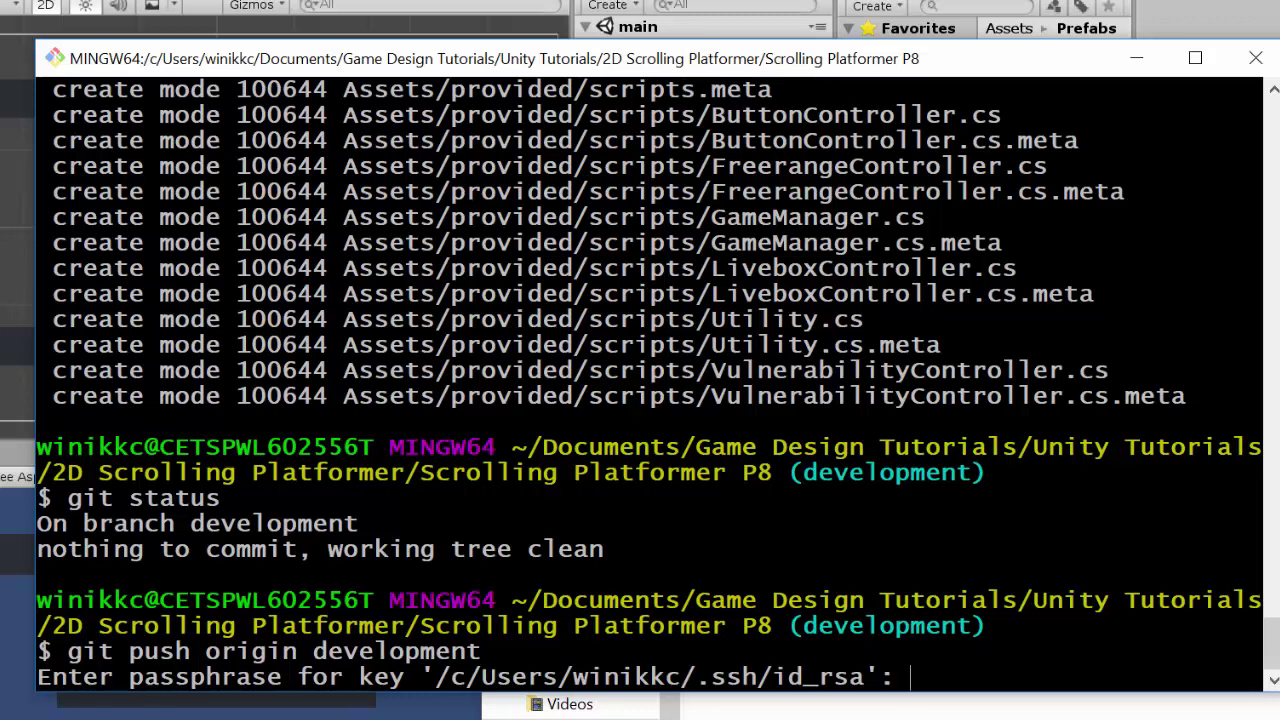
{"action": "key", "text": "Return"}
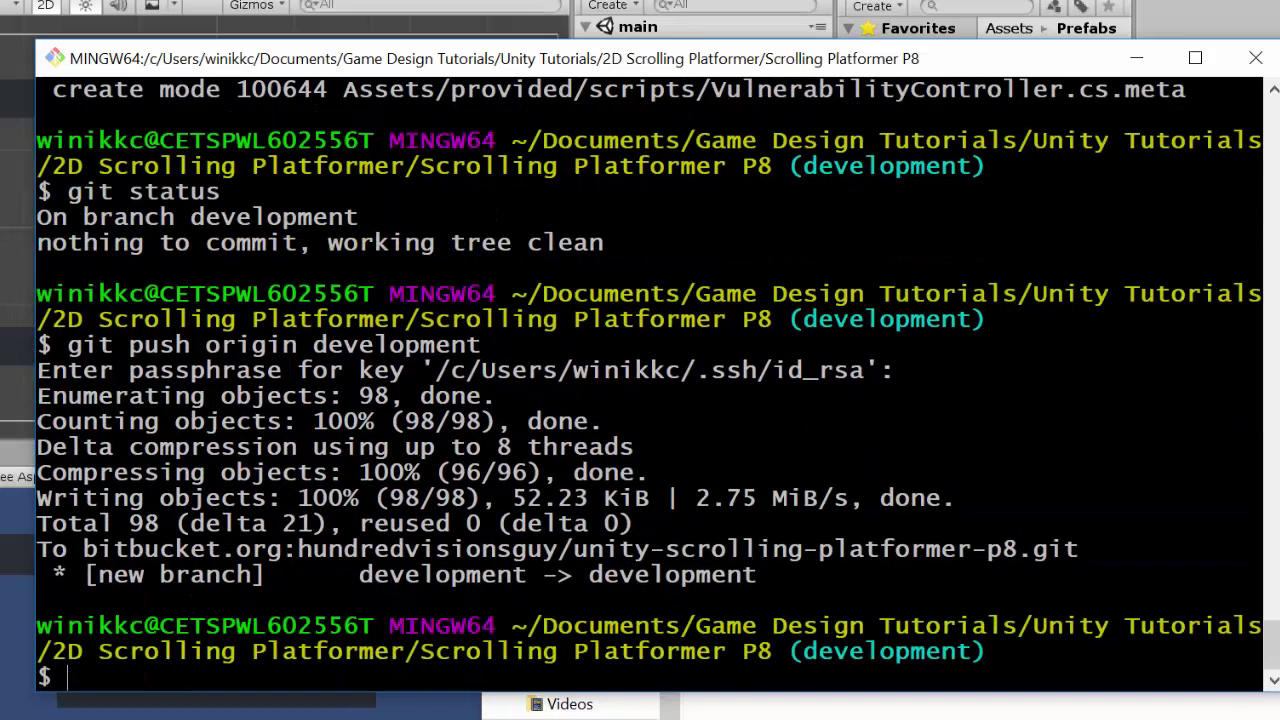
List the repository's remote URLs with git remote -v
{"action": "key", "text": "alt+Tab"}
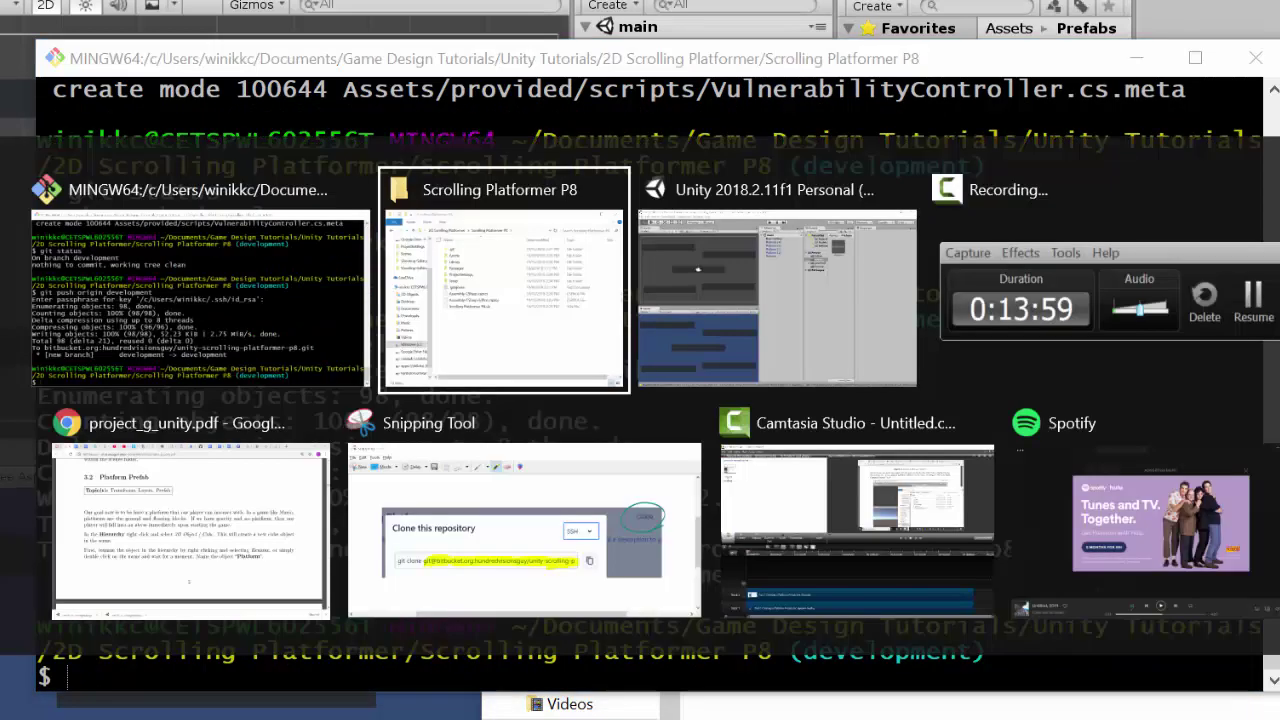
{"action": "key", "text": "alt+Tab"}
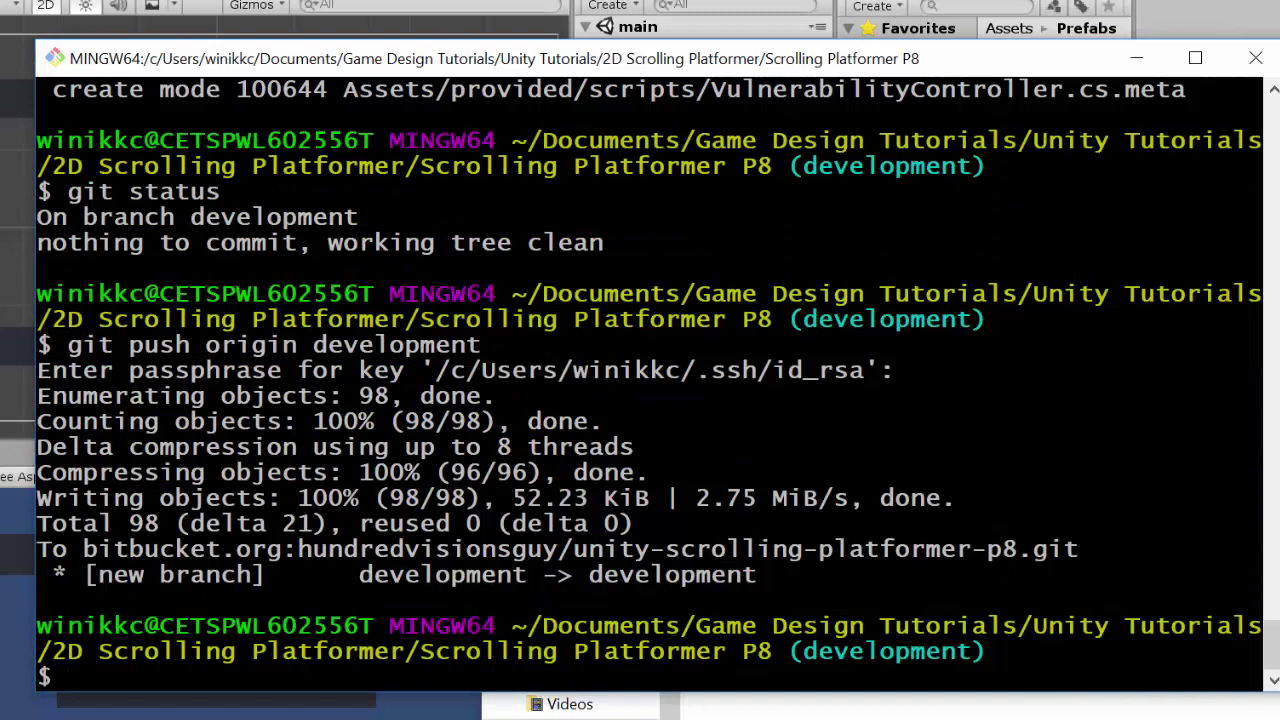
{"action": "type", "text": "git remote"}
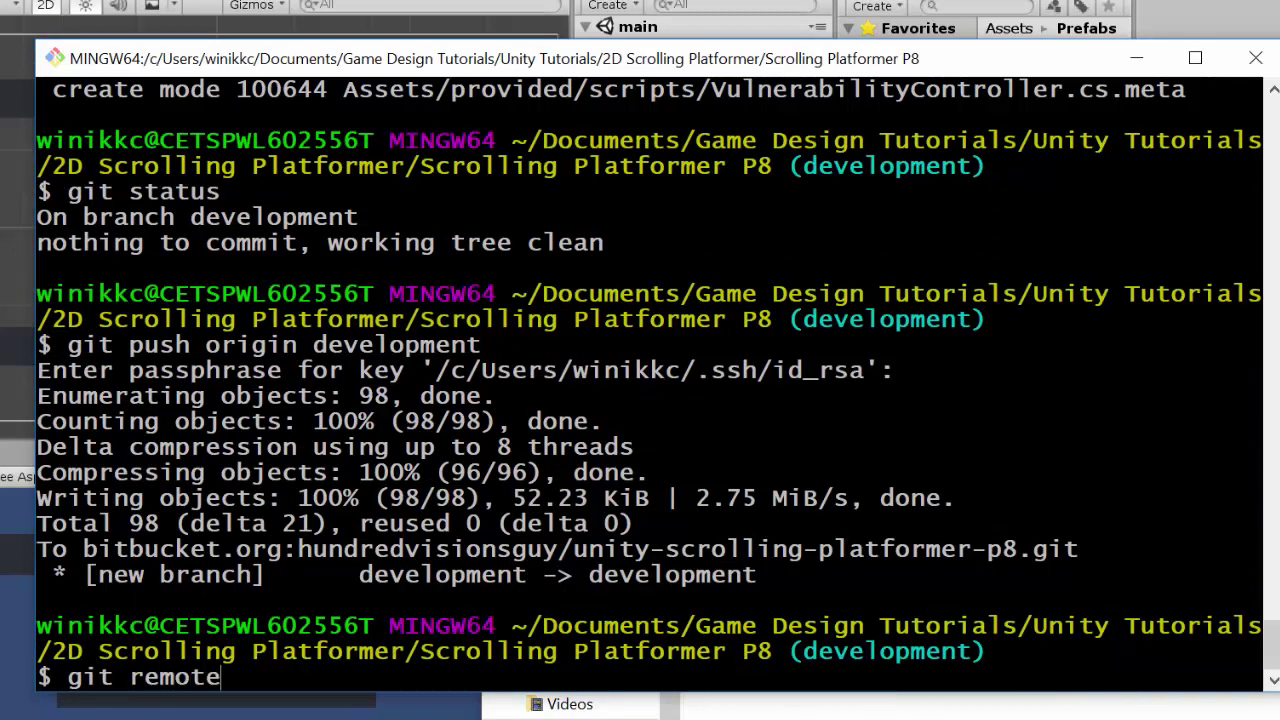
{"action": "type", "text": " -v"}
{"action": "key", "text": "Return"}
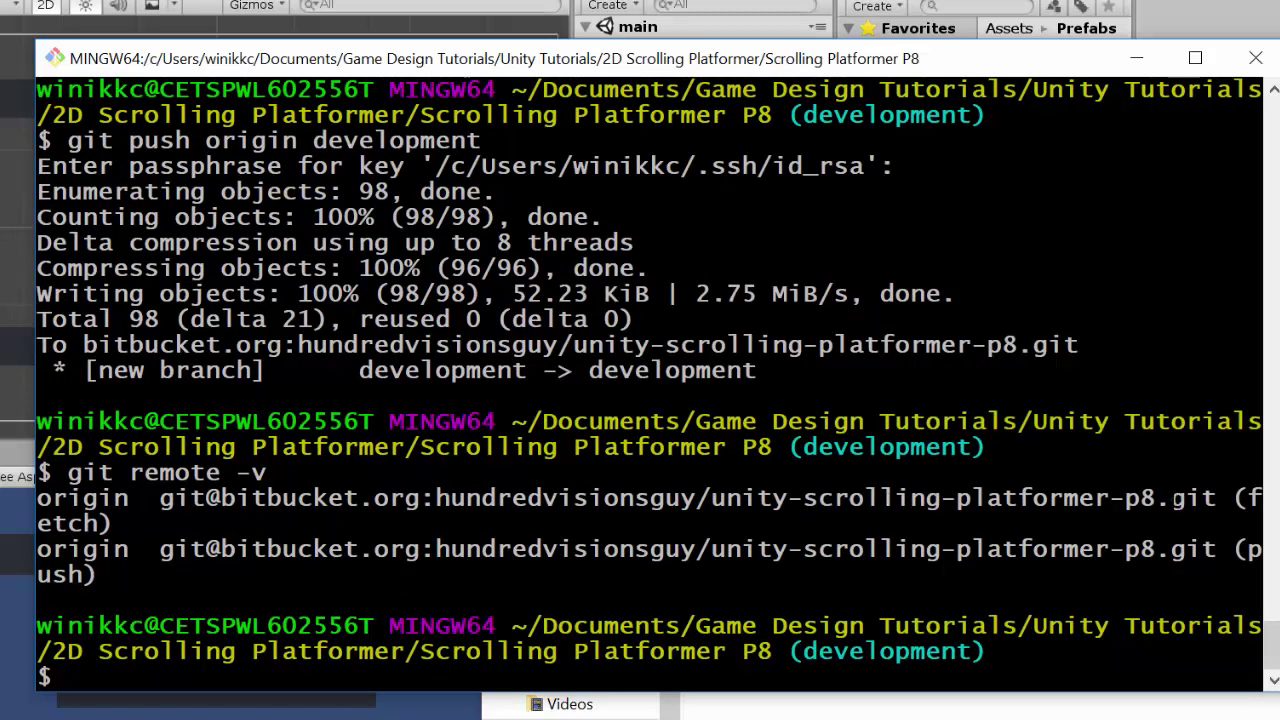
Switch to Chrome, view the development branch of the Unity Scrolling Platformer P8 repository on Bitbucket, and open its commits
{"action": "key", "text": "alt+Tab"}
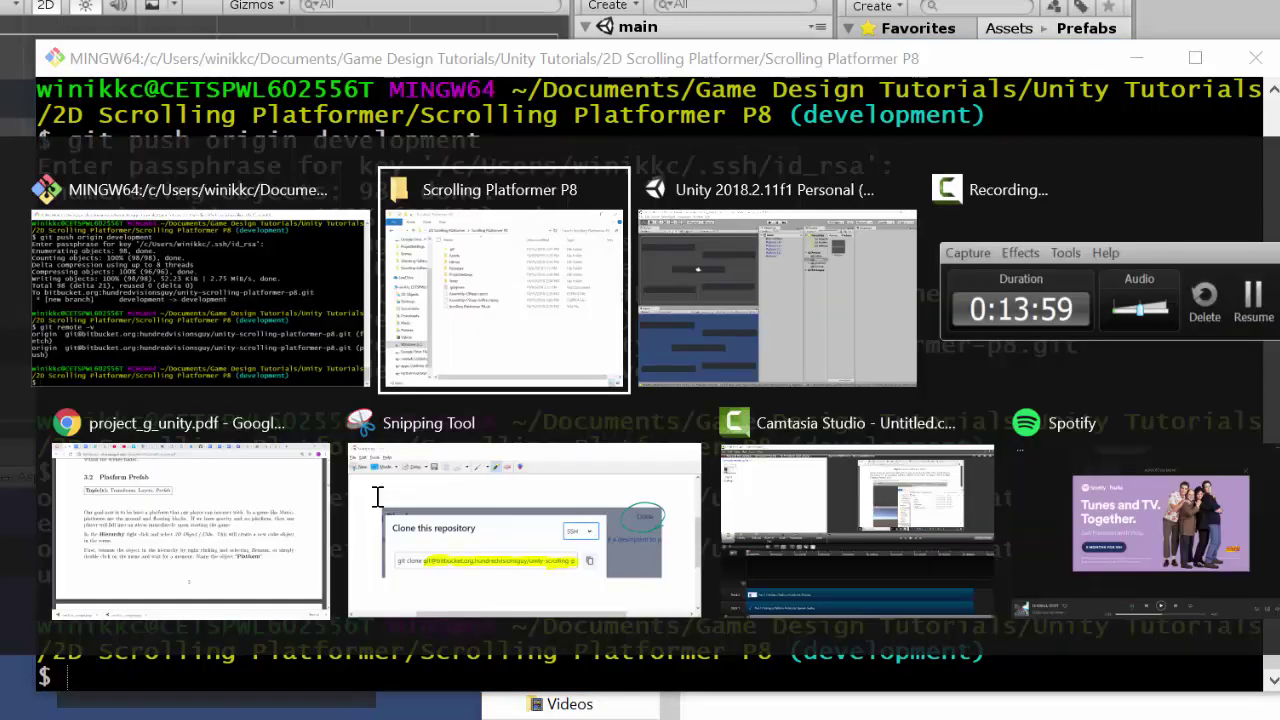
{"action": "left_click", "coordinate": [96, 53]}
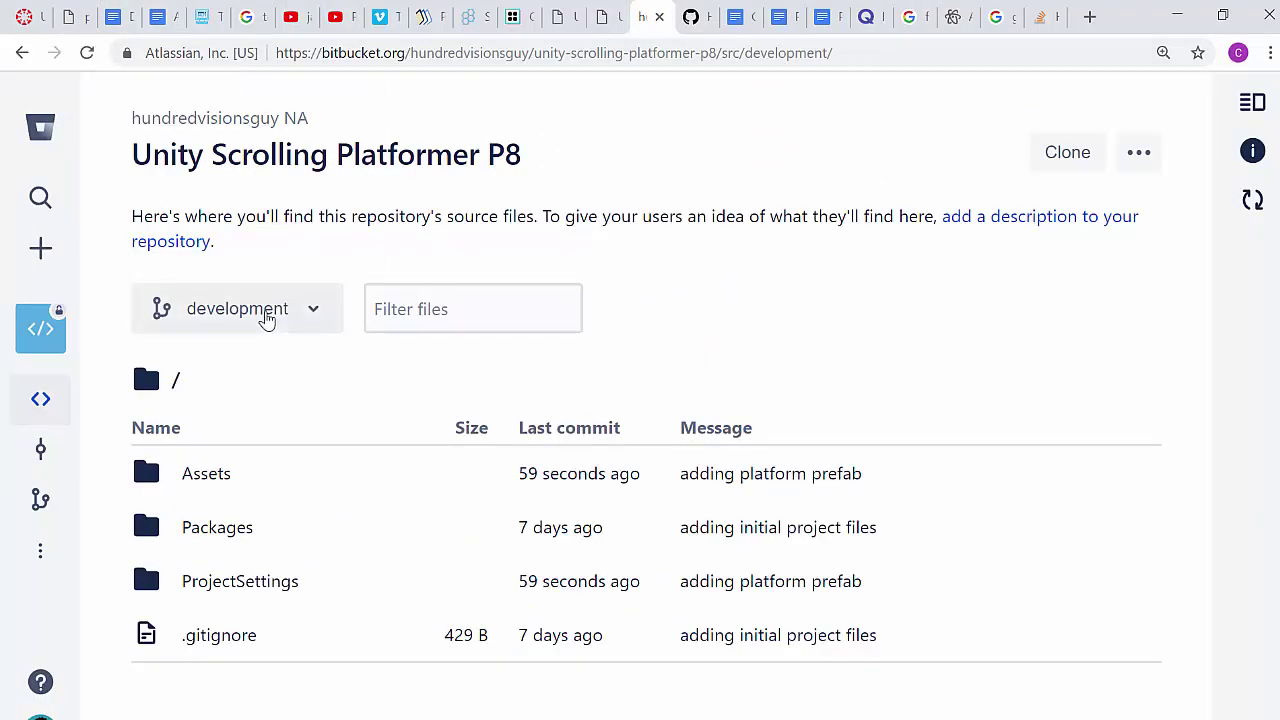
{"action": "left_click", "coordinate": [266, 316]}
{"action": "left_click", "coordinate": [266, 314]}
{"action": "left_click", "coordinate": [40, 449]}
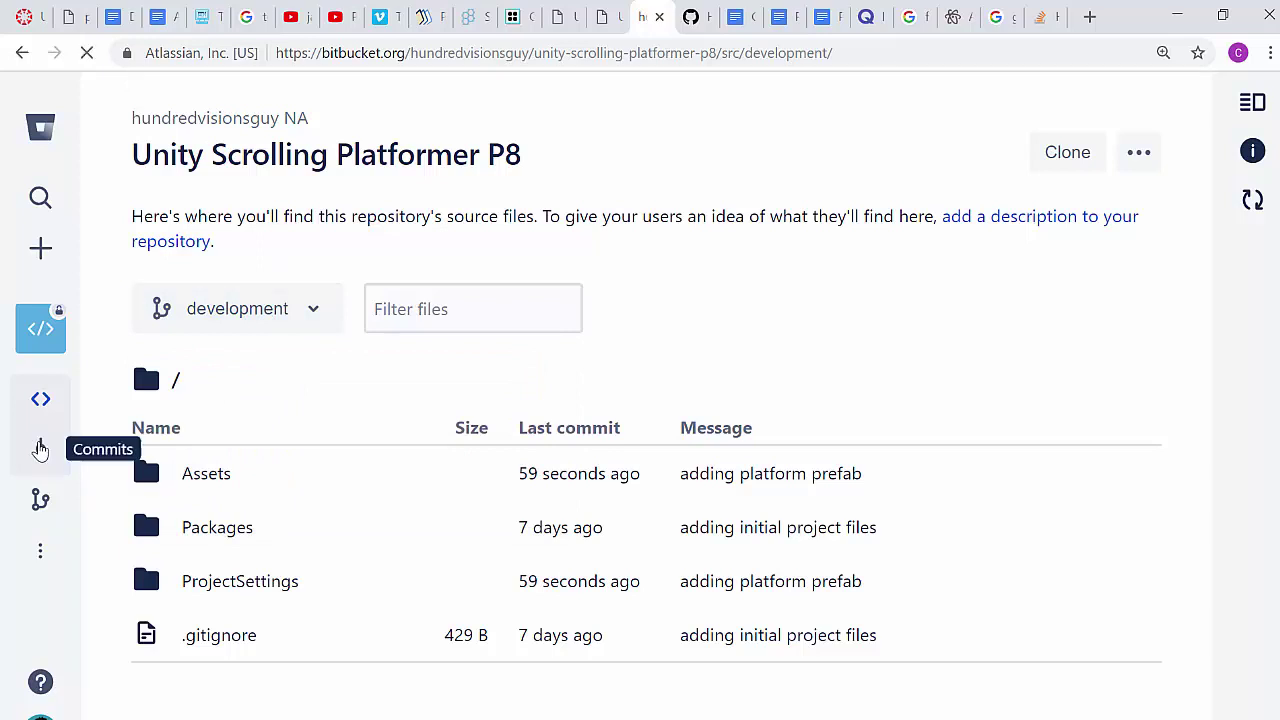